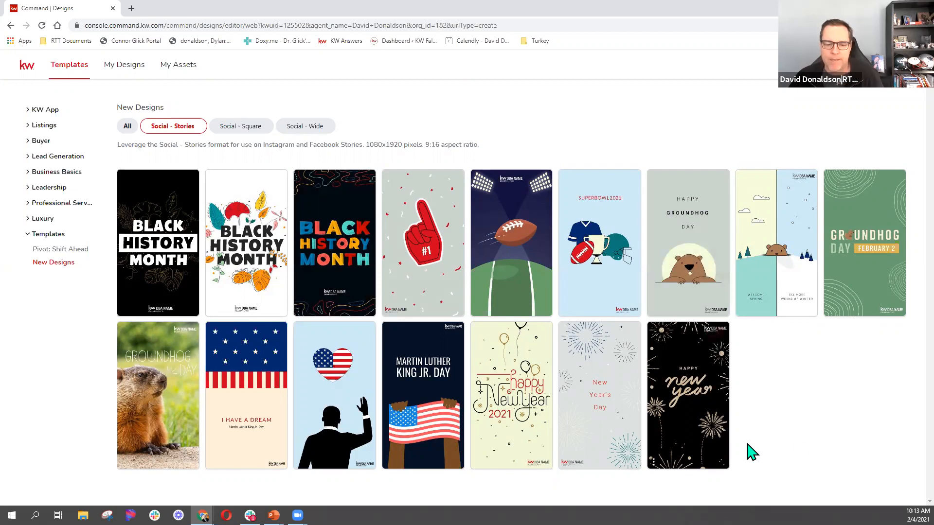
# - Leave the design templates, return to the Command home dashboard, and open the Opportunities pipeline overview
pyautogui.click(910, 64)
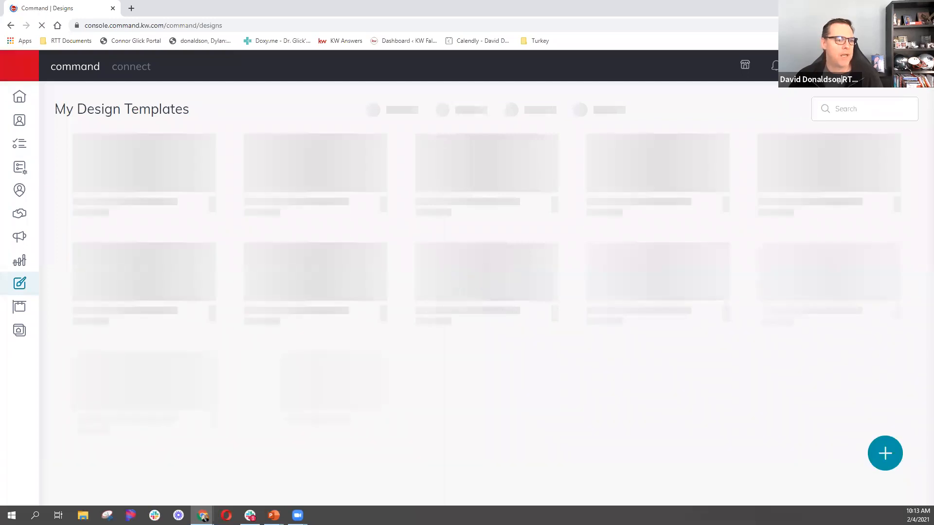
pyautogui.click(22, 100)
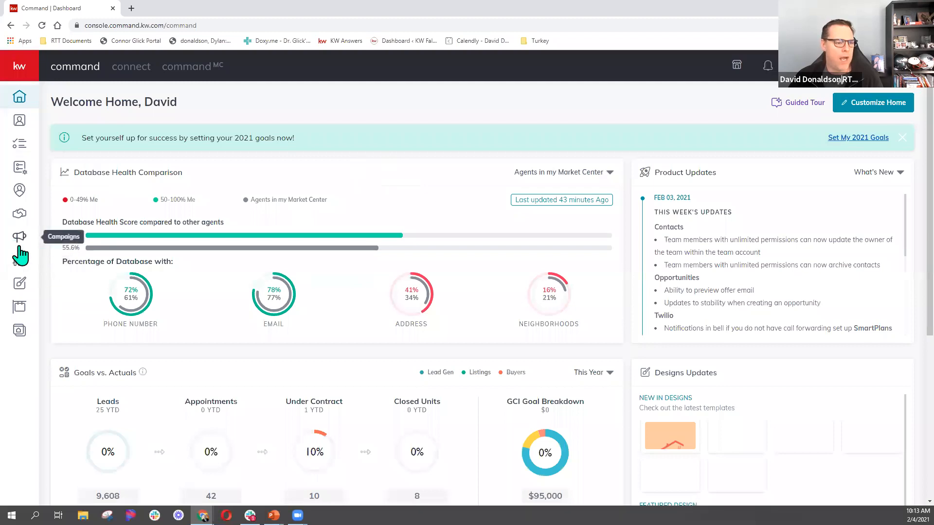
pyautogui.click(20, 215)
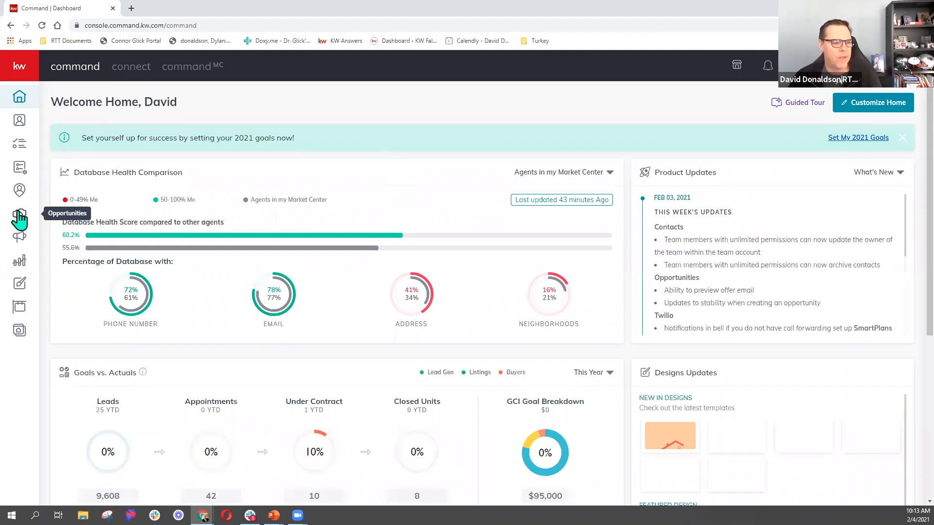
pyautogui.click(19, 215)
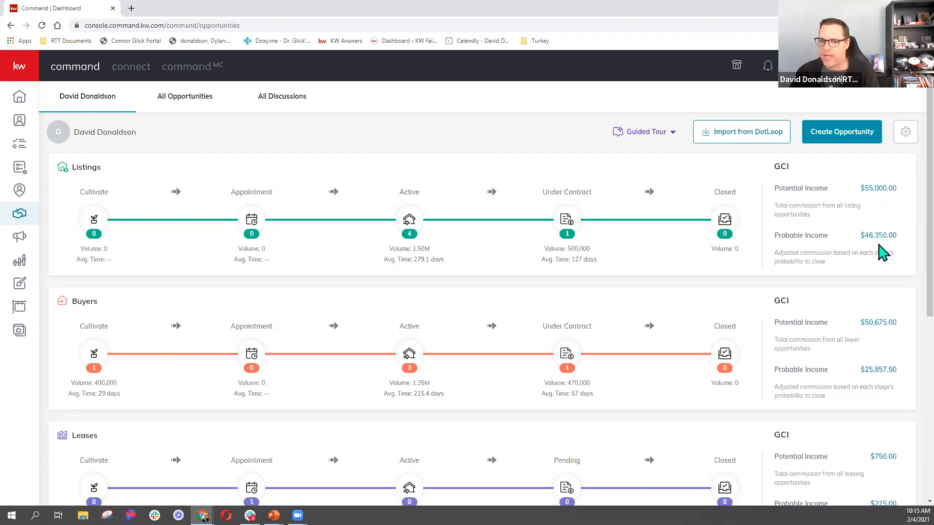
pyautogui.press('ctrl')
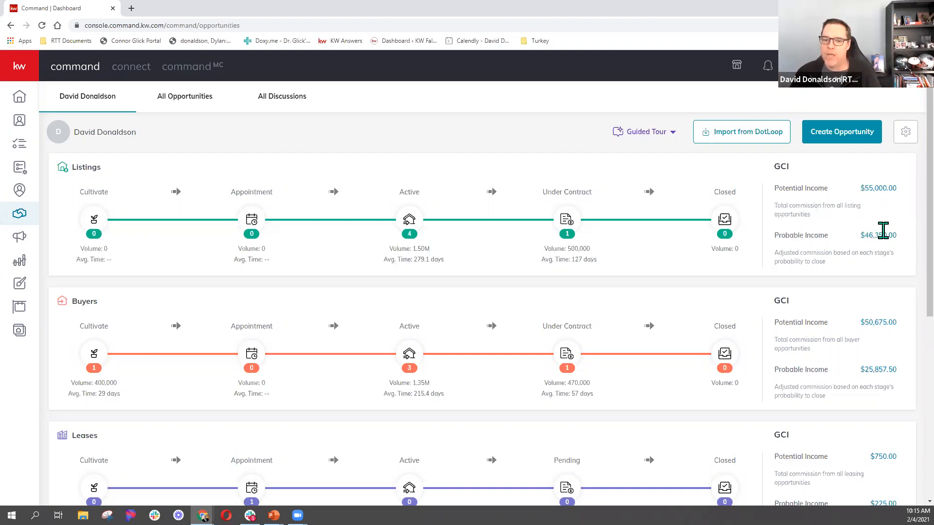
pyautogui.press('ctrl')
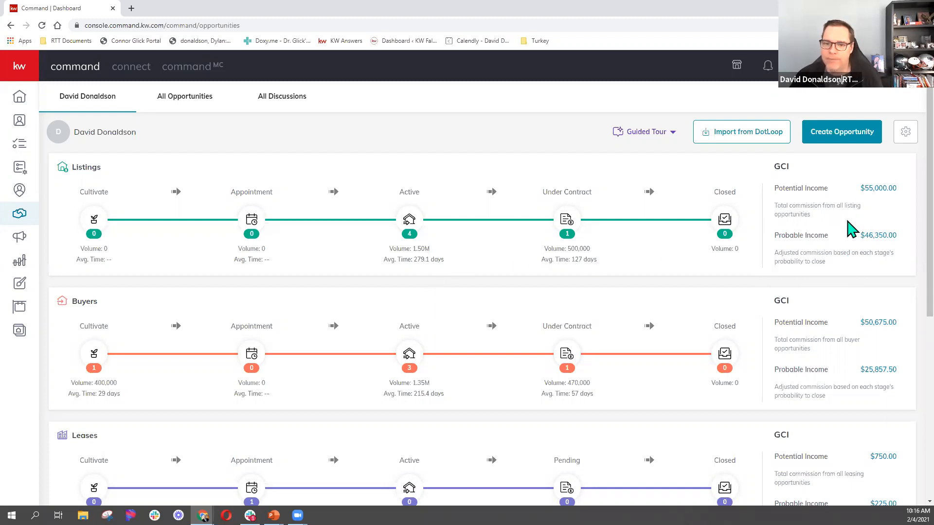
# - Examine the leases pipeline, ratio table, activity chart with its opportunity type options, this month's closings, and the closed listings stage
pyautogui.scroll(-6, 850, 229)
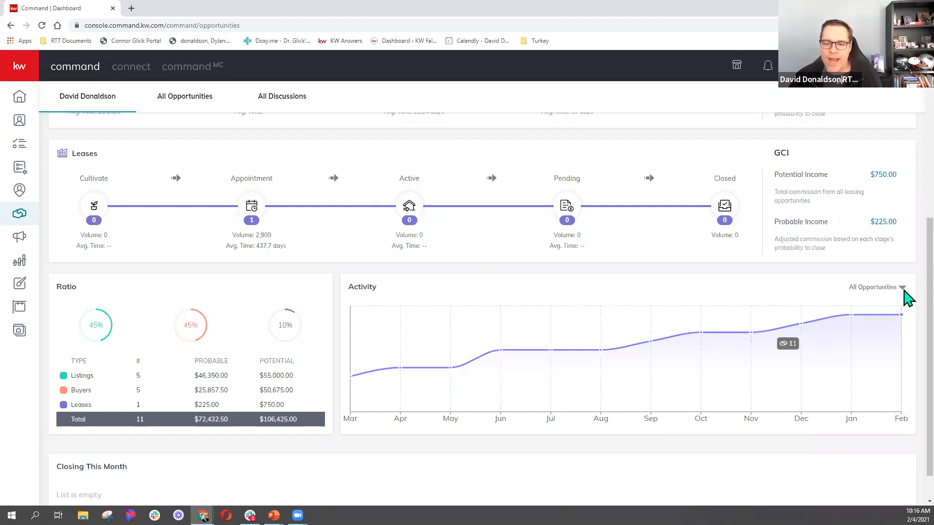
pyautogui.click(894, 289)
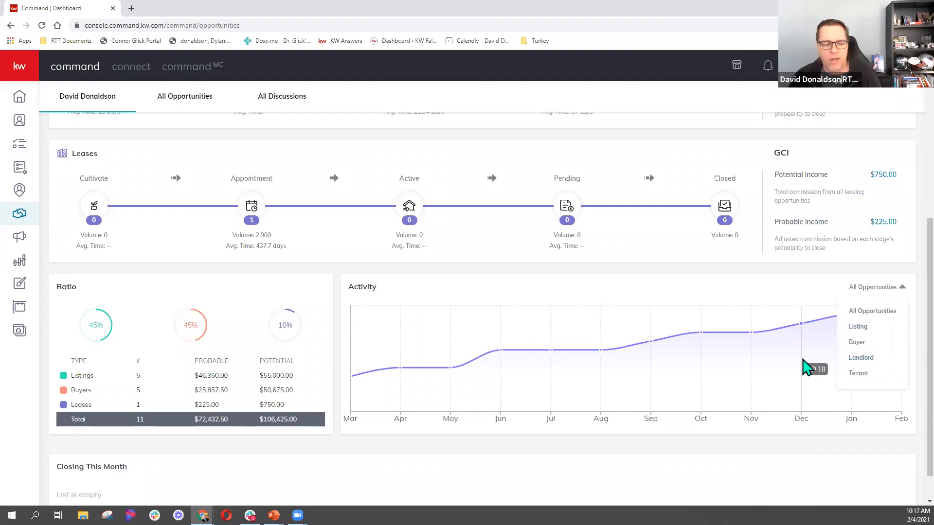
pyautogui.scroll(-1, 805, 368)
pyautogui.click(613, 486)
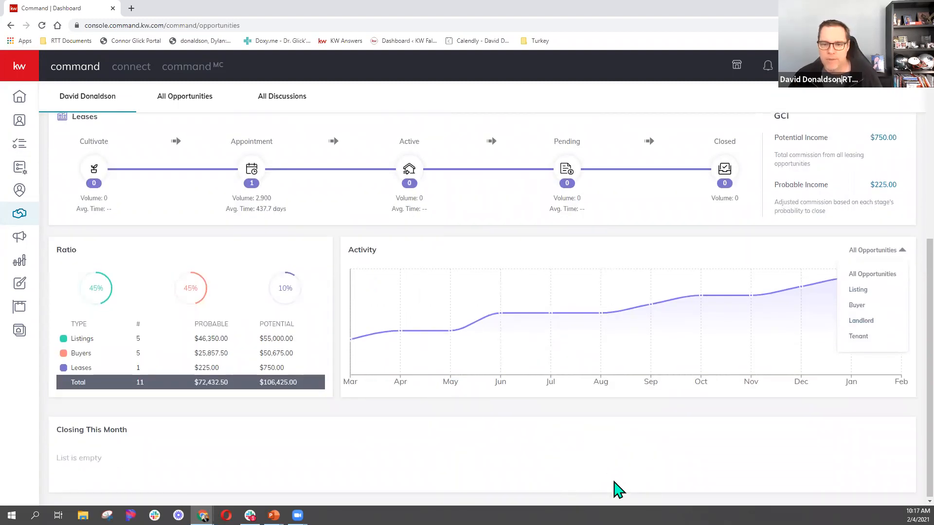
pyautogui.scroll(4, 687, 265)
pyautogui.scroll(3, 687, 265)
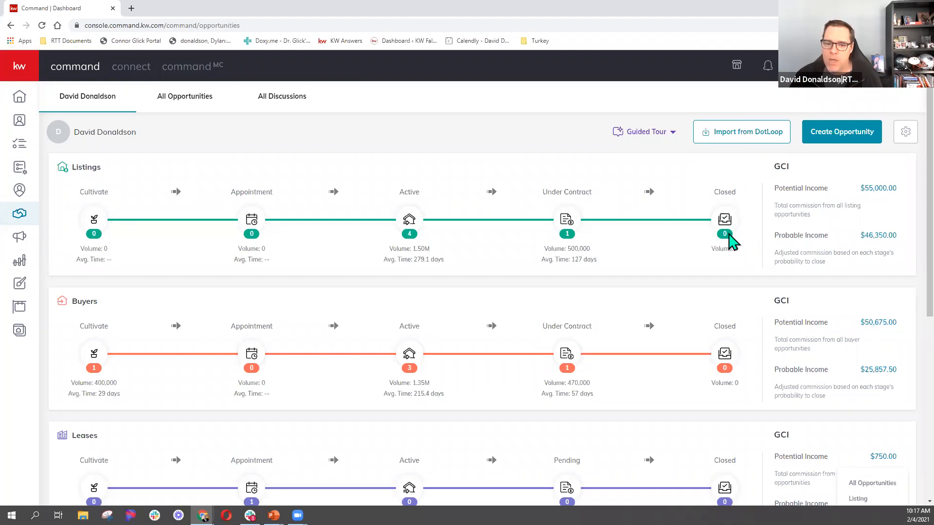
pyautogui.click(728, 235)
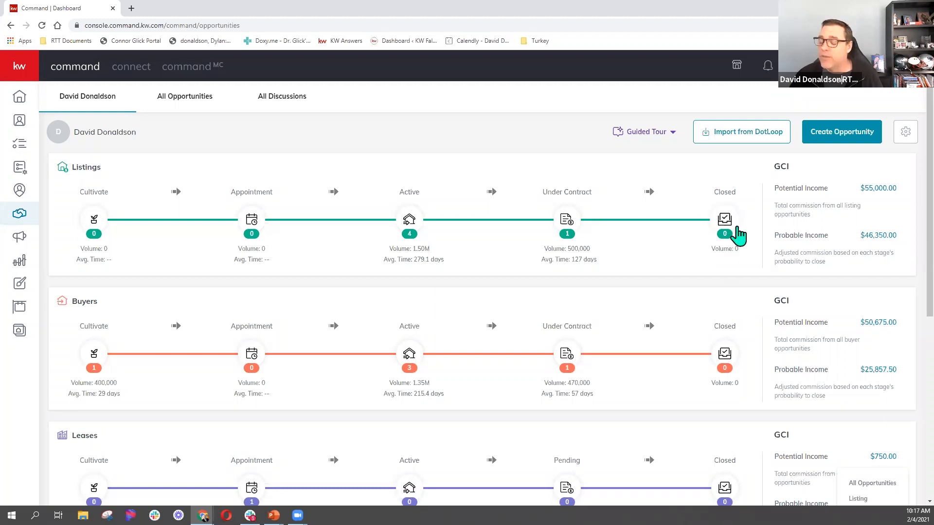
pyautogui.press('ctrl')
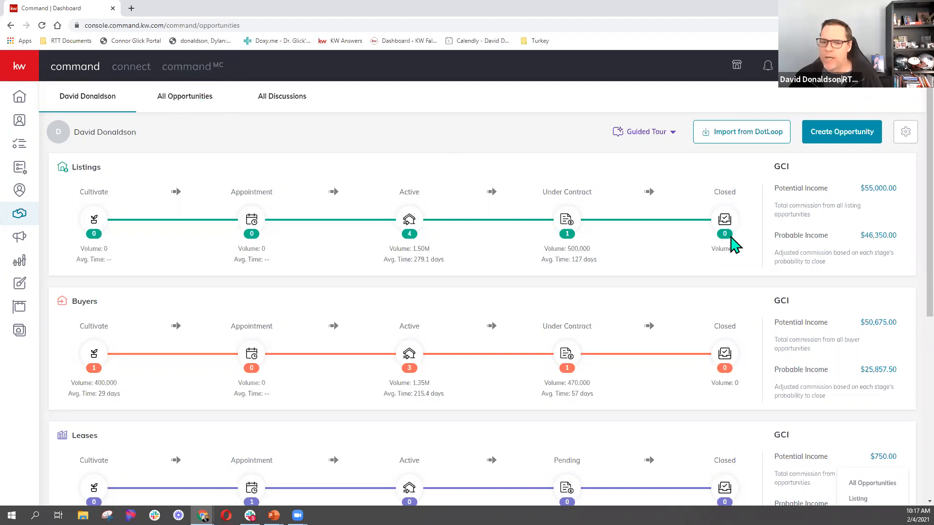
pyautogui.press('ctrl')
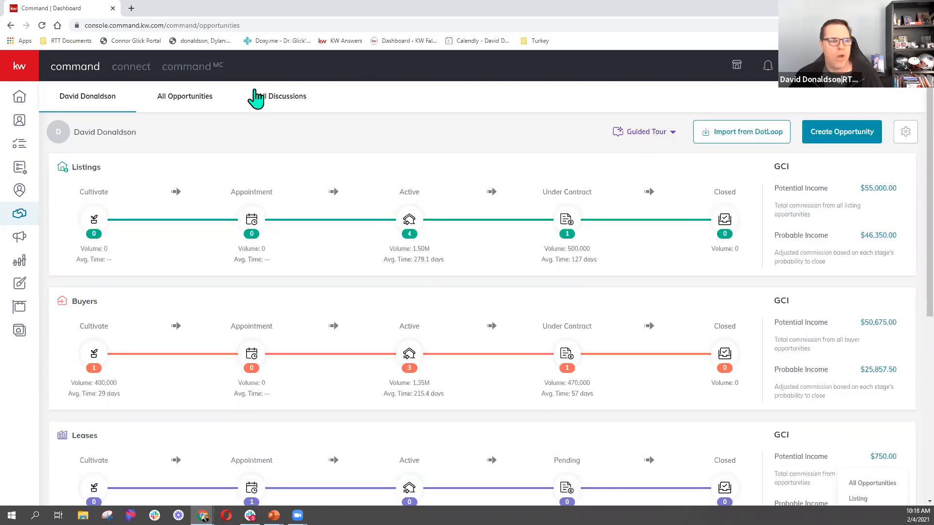
# - Filter the full opportunities list to type Listing and phase Closed
pyautogui.click(205, 102)
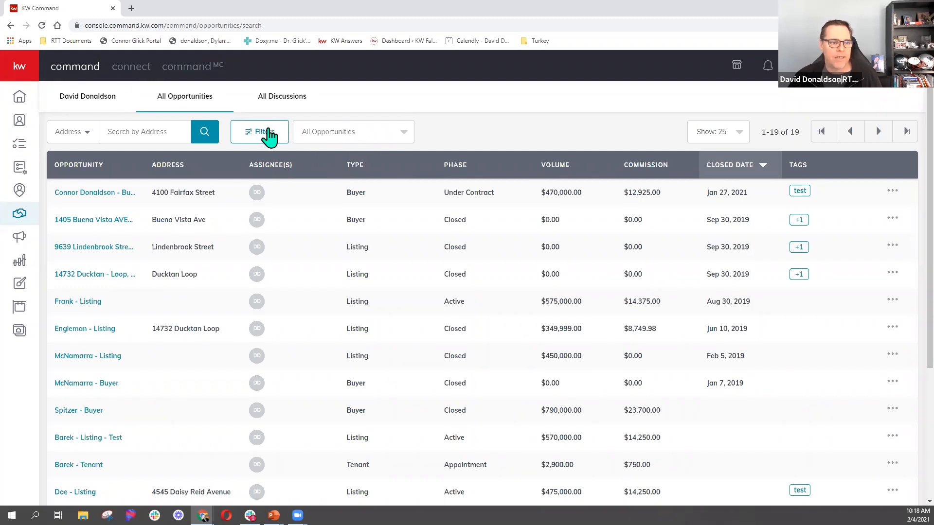
pyautogui.click(269, 135)
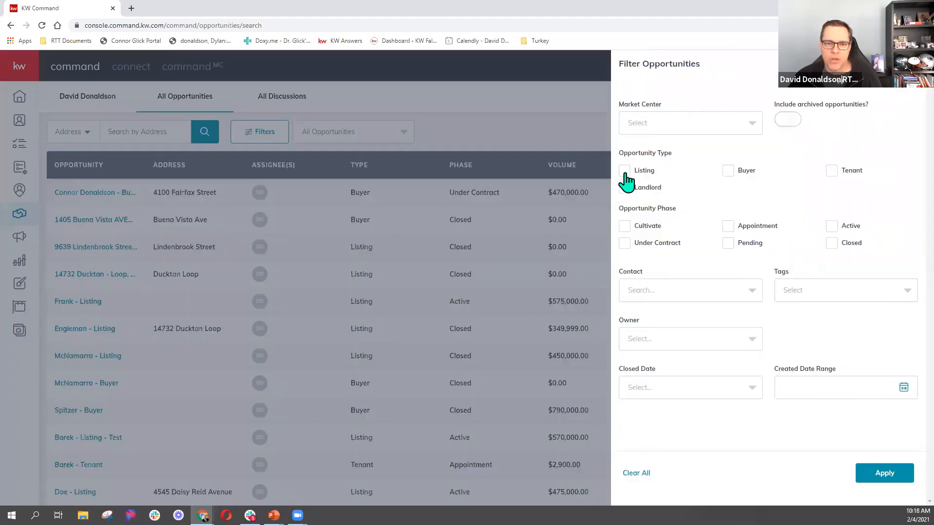
pyautogui.click(625, 176)
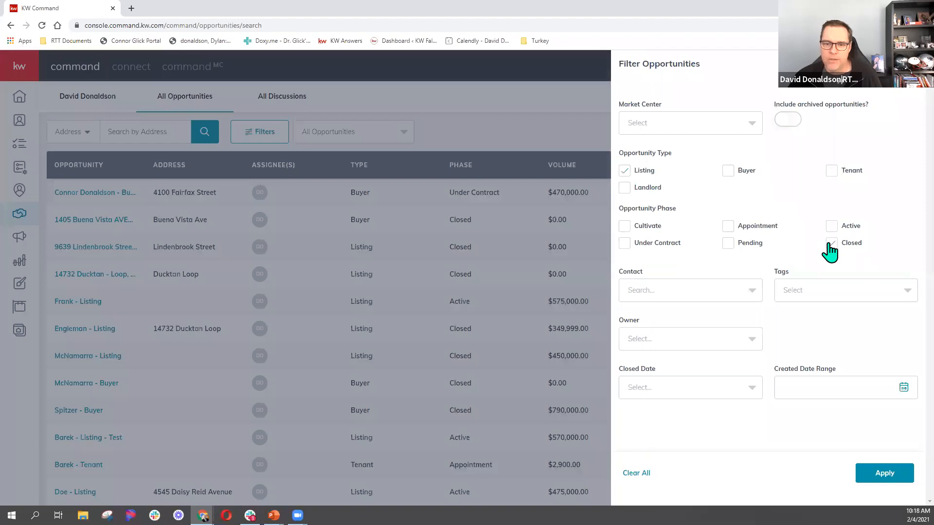
pyautogui.click(898, 475)
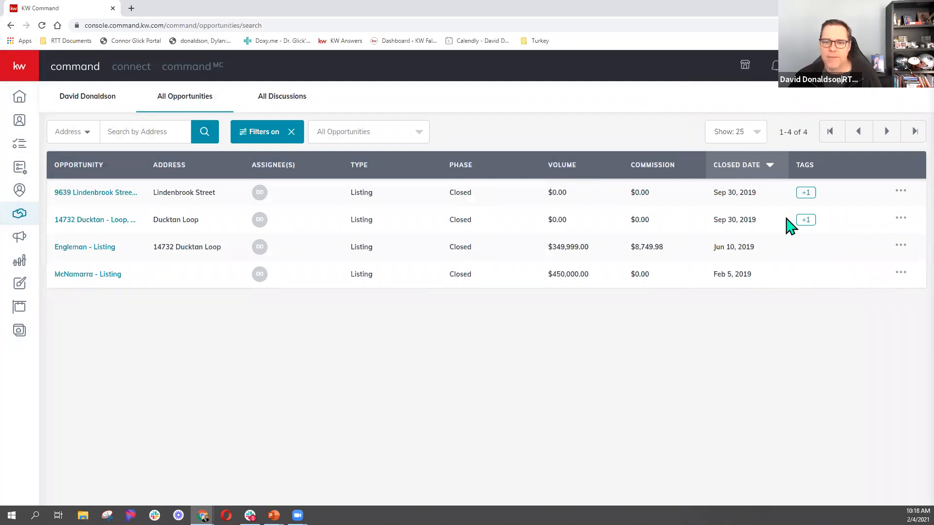
# - Save the filtered opportunities as a Smartview named "Closed listing 2020"
pyautogui.click(419, 141)
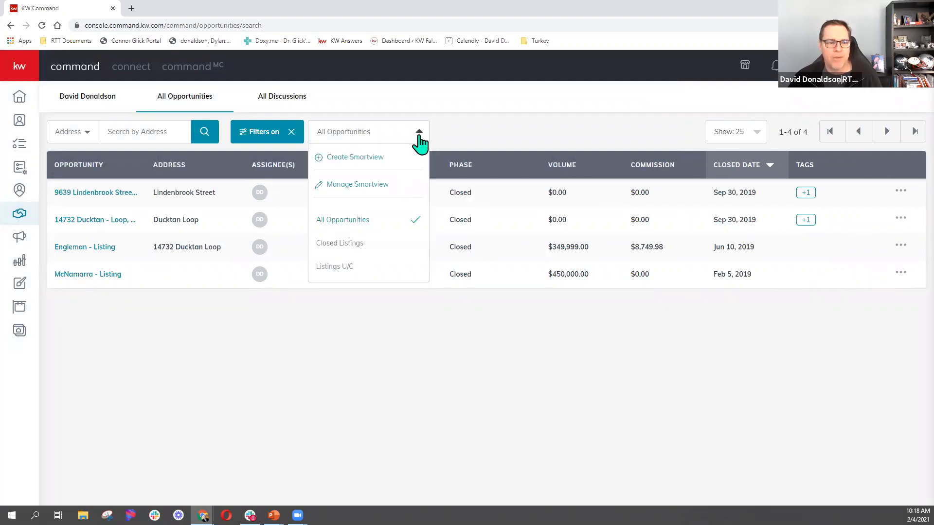
pyautogui.click(378, 161)
pyautogui.click(401, 279)
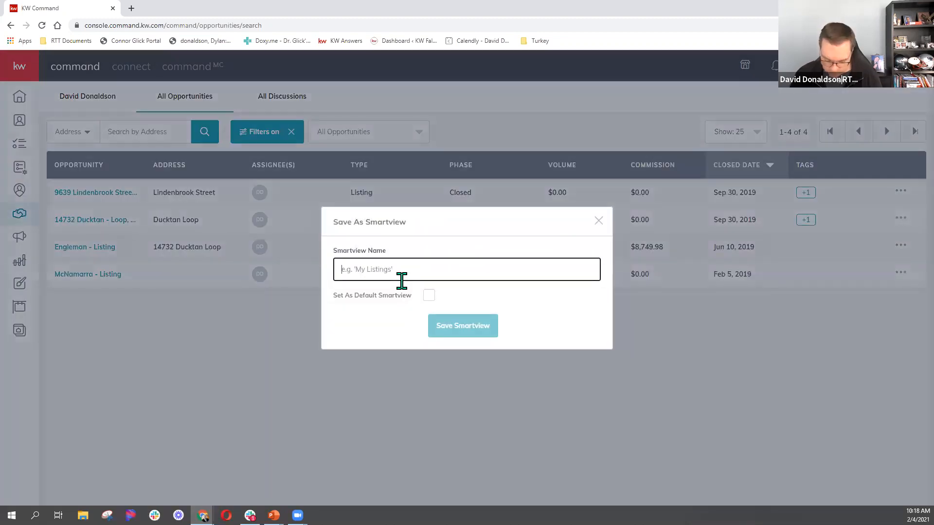
pyautogui.write('Clos')
pyautogui.write('ed I')
pyautogui.write('isting 2020')
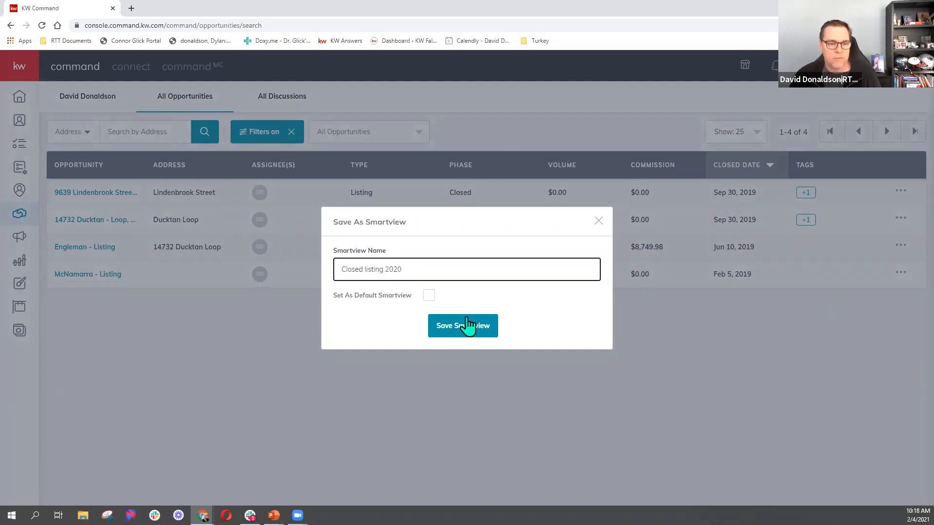
pyautogui.click(479, 333)
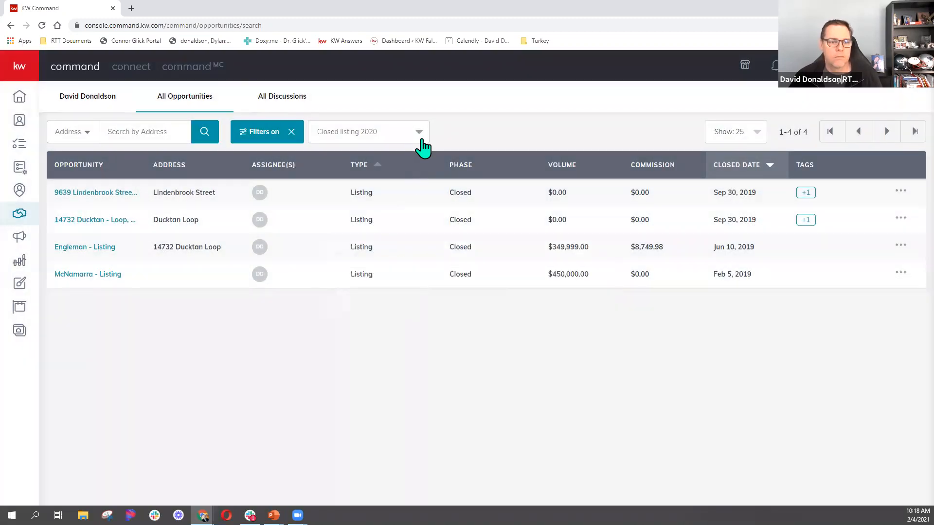
# - Check the saved Smartviews by loading Listings U/C, All Opportunities, and Closed listing 2020 in turn
pyautogui.click(419, 136)
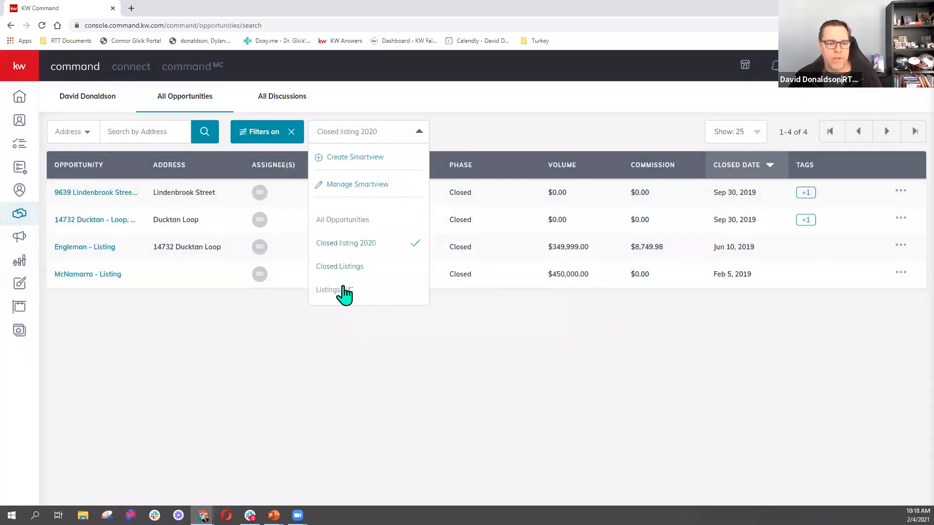
pyautogui.click(343, 290)
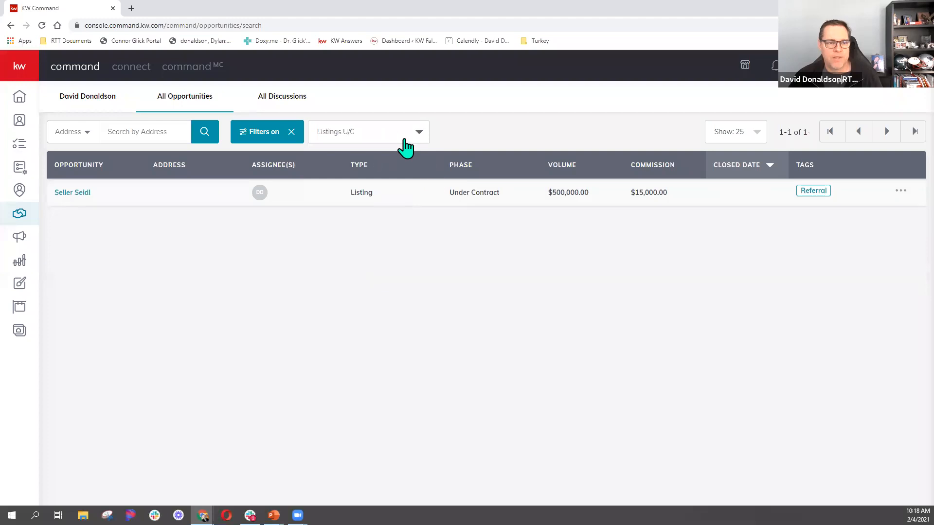
pyautogui.click(405, 144)
pyautogui.click(358, 229)
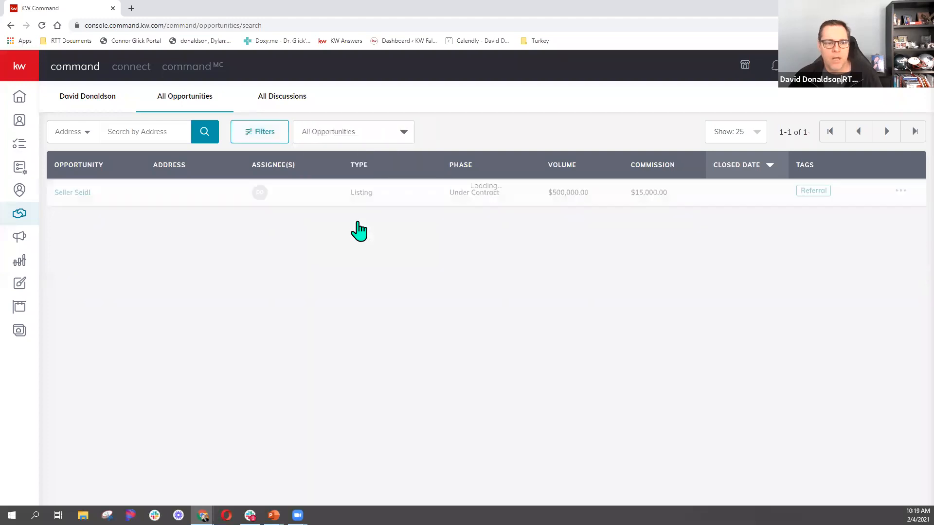
pyautogui.click(387, 134)
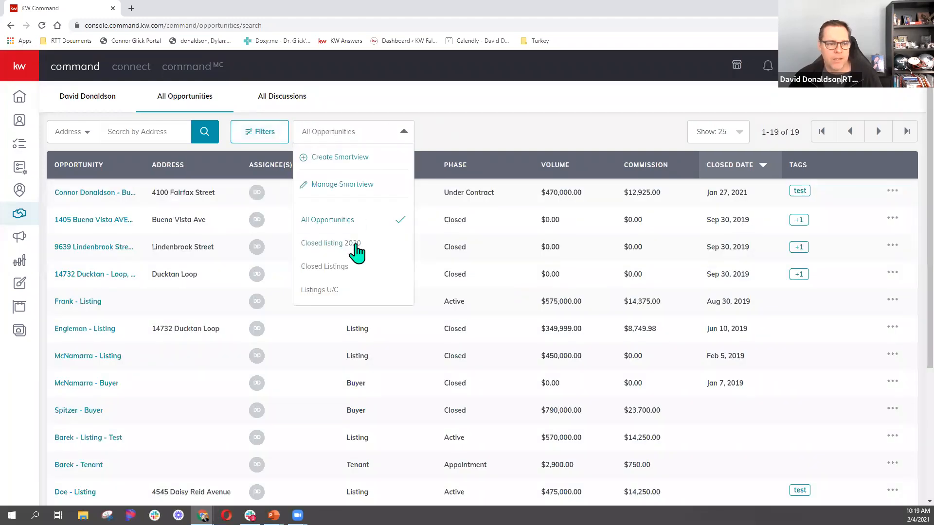
pyautogui.click(351, 244)
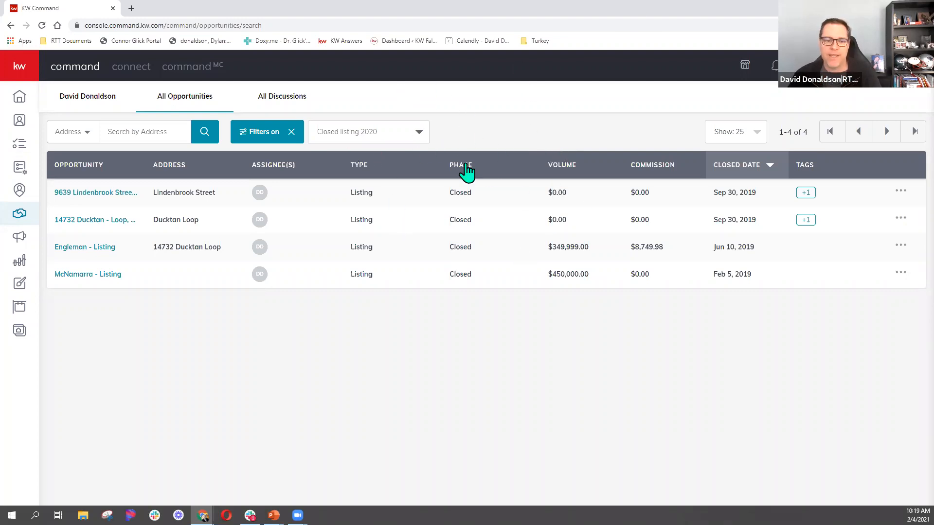
# - Clear the active opportunity filters and check whether a Smartview can be created without any filter
pyautogui.click(291, 132)
pyautogui.click(371, 140)
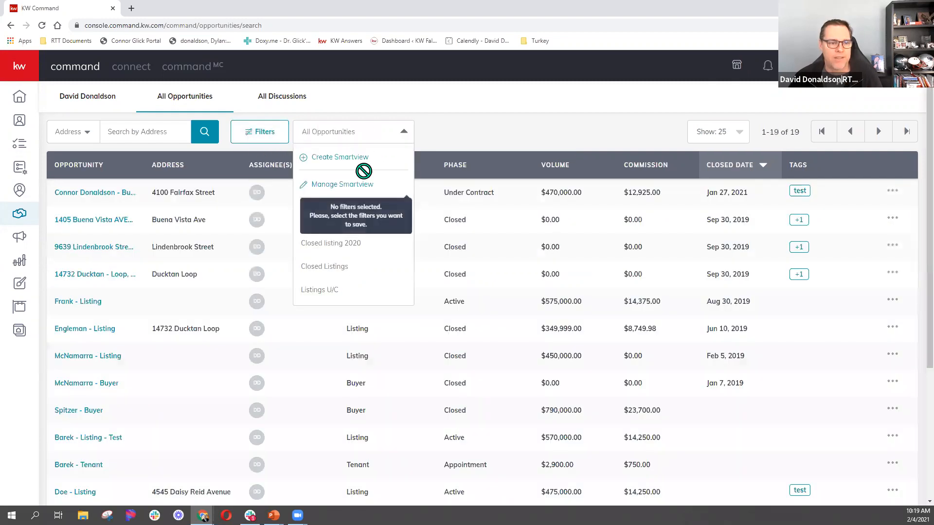
pyautogui.click(506, 135)
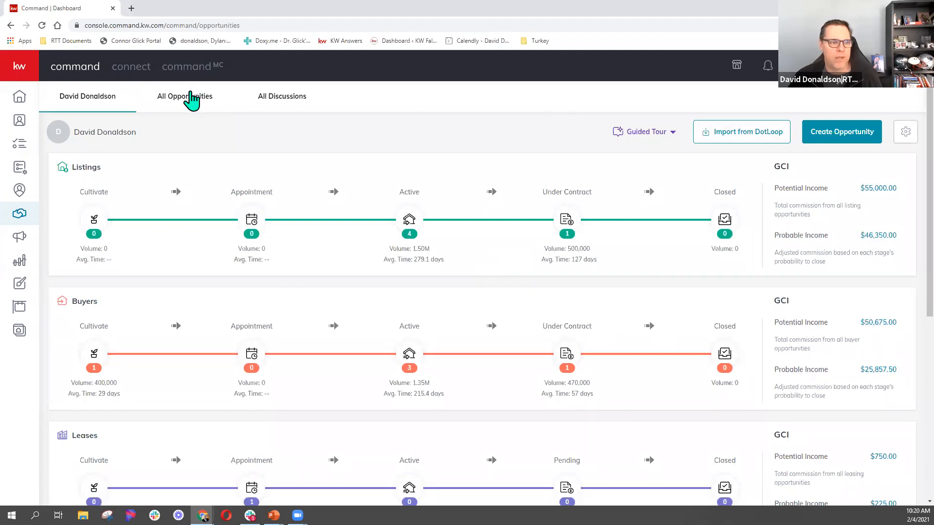
# - Compare the All Opportunities list with the agent's pipeline overview, check All Discussions, and return to the overview
pyautogui.click(191, 97)
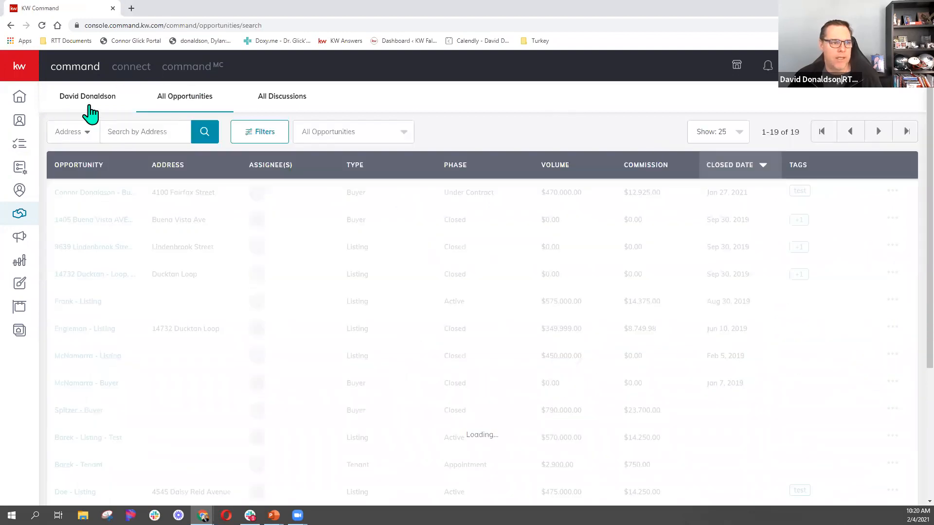
pyautogui.click(90, 99)
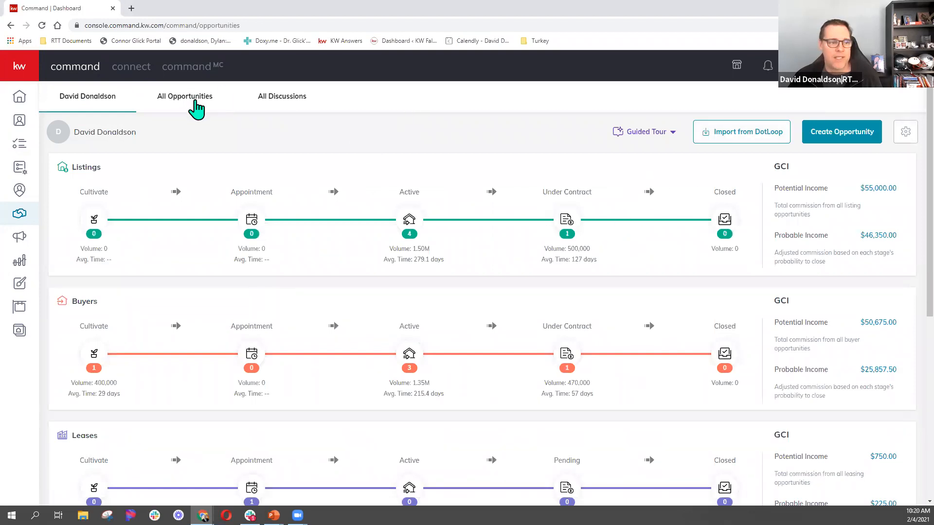
pyautogui.click(195, 99)
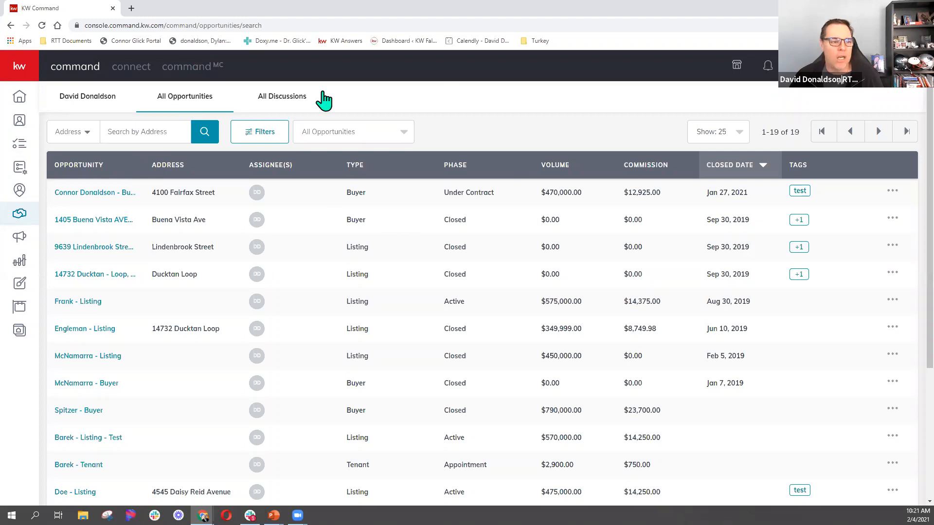
pyautogui.click(90, 103)
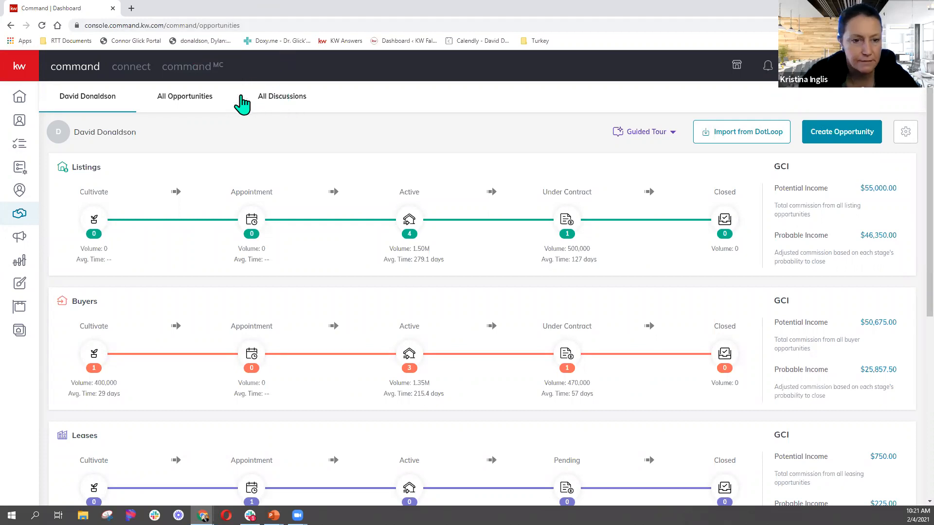
pyautogui.click(282, 100)
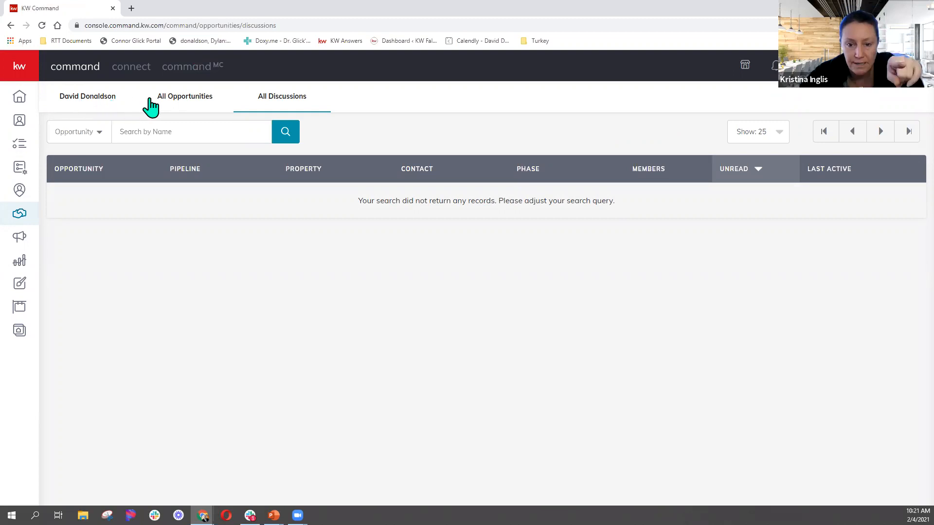
pyautogui.click(106, 97)
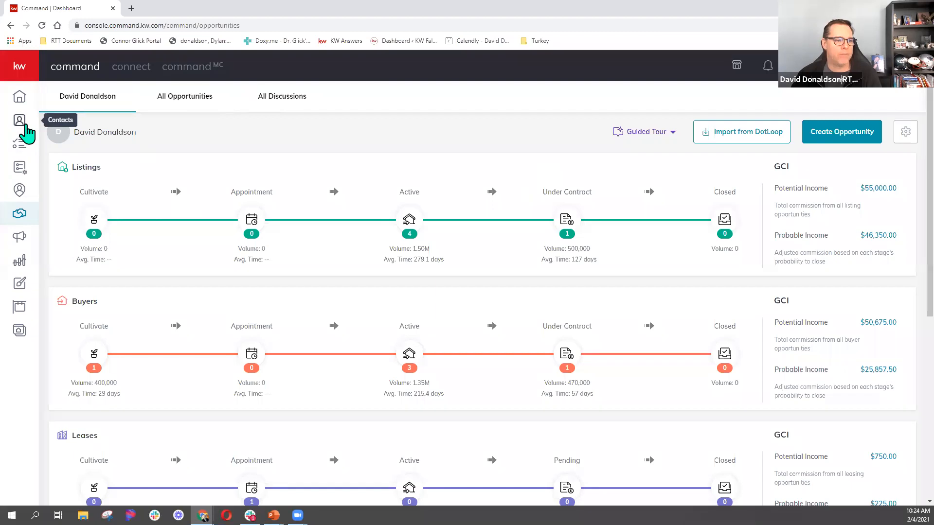
# - Open the Contacts database
pyautogui.click(25, 125)
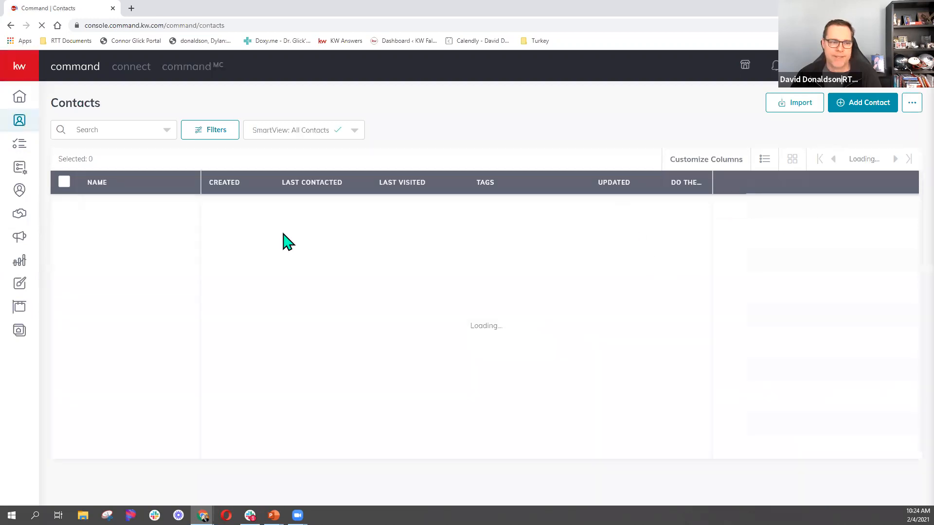
# - Find the test contact by searching all contact fields for "beta" and show the opportunities in its record
pyautogui.click(123, 132)
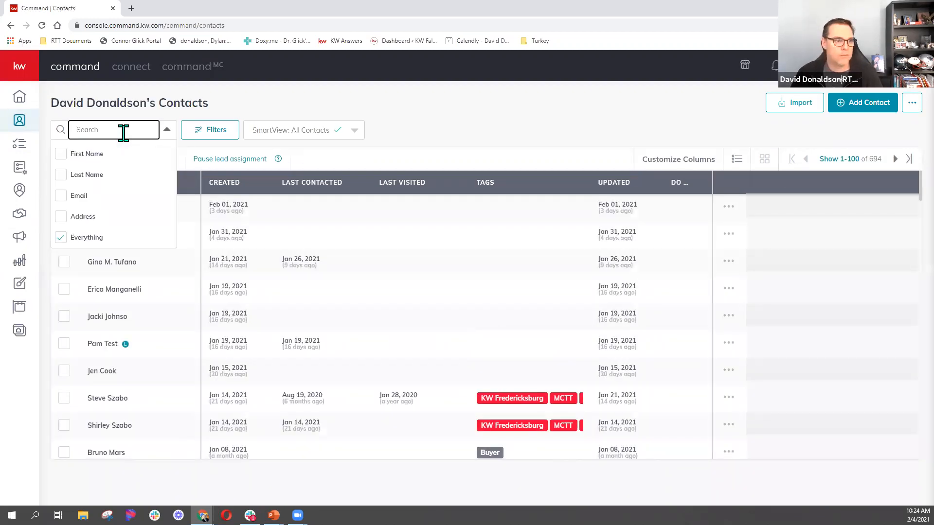
pyautogui.write('beta')
pyautogui.click(112, 208)
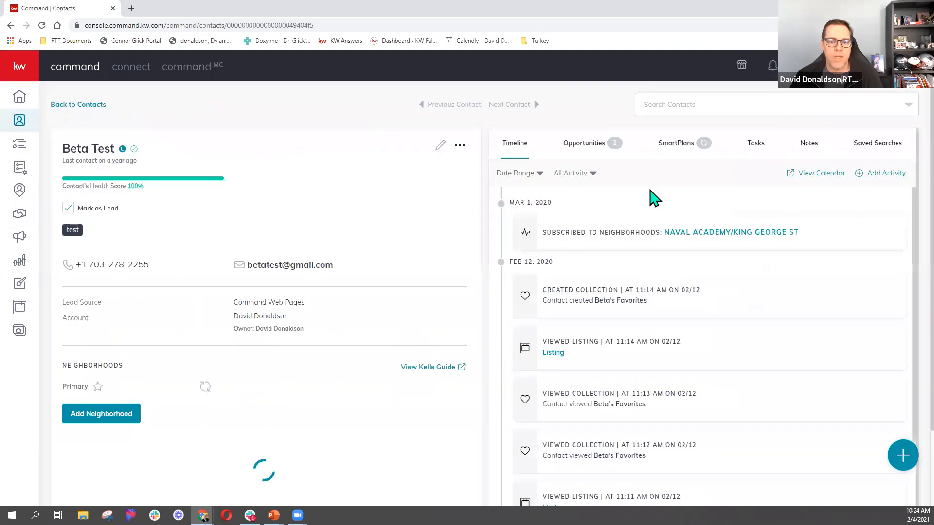
pyautogui.click(589, 151)
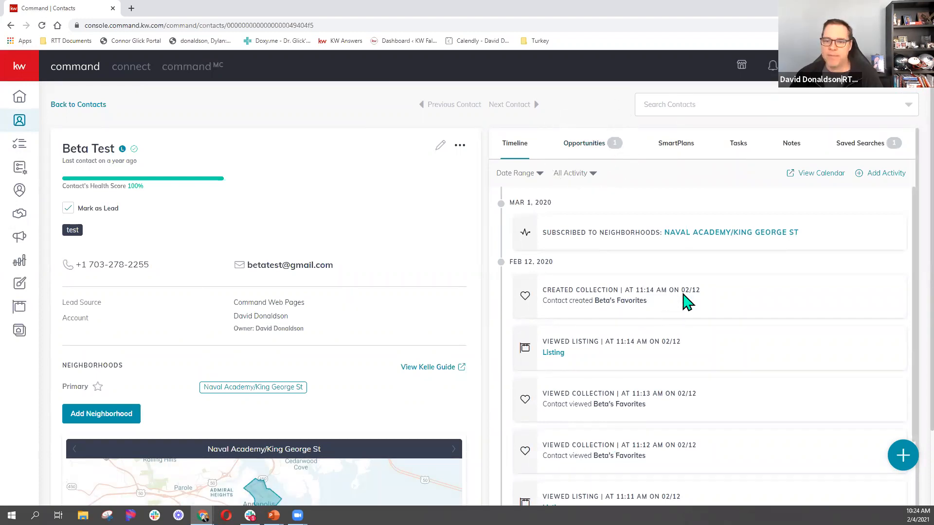
pyautogui.click(581, 153)
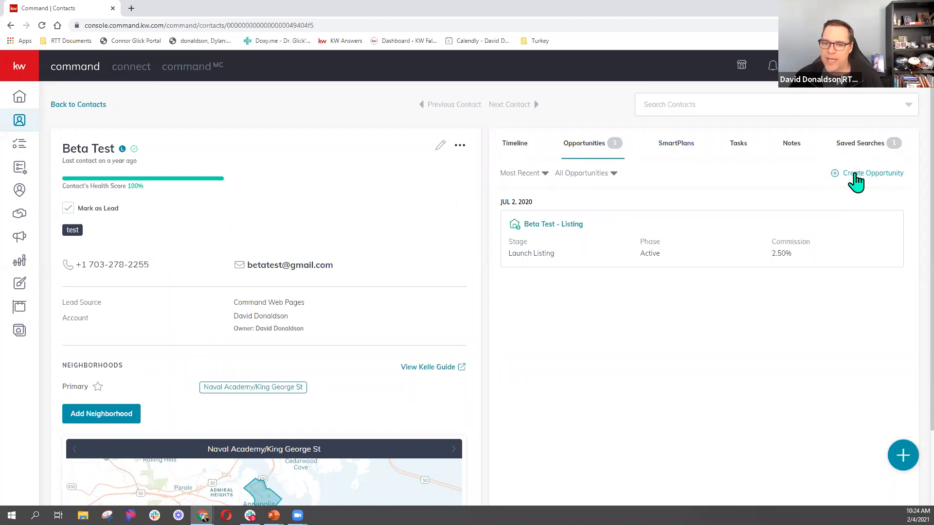
# - Start a new opportunity for the test contact and set its market center to Falls Church
pyautogui.click(856, 183)
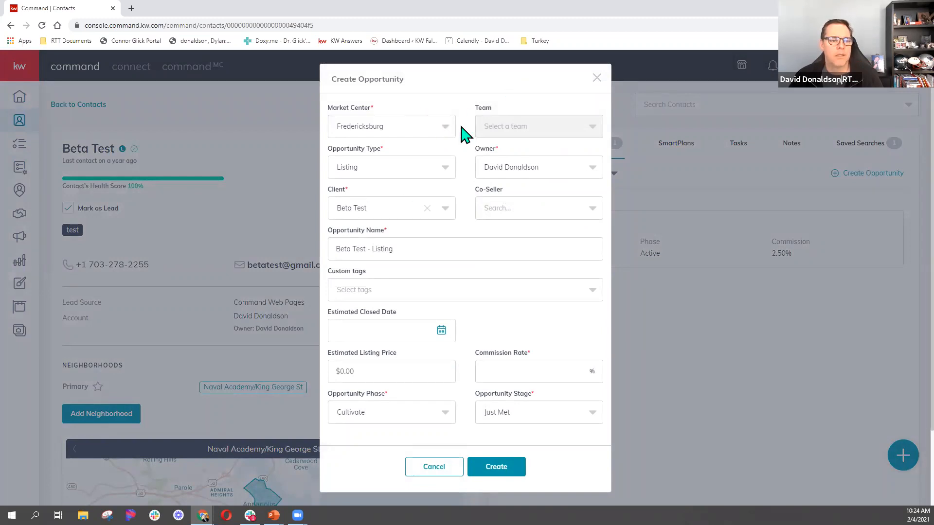
pyautogui.click(445, 127)
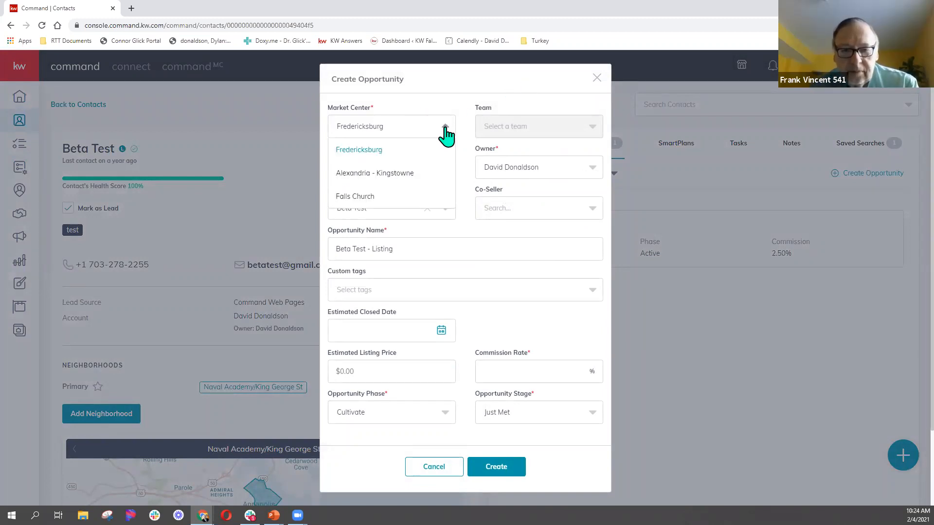
pyautogui.click(368, 199)
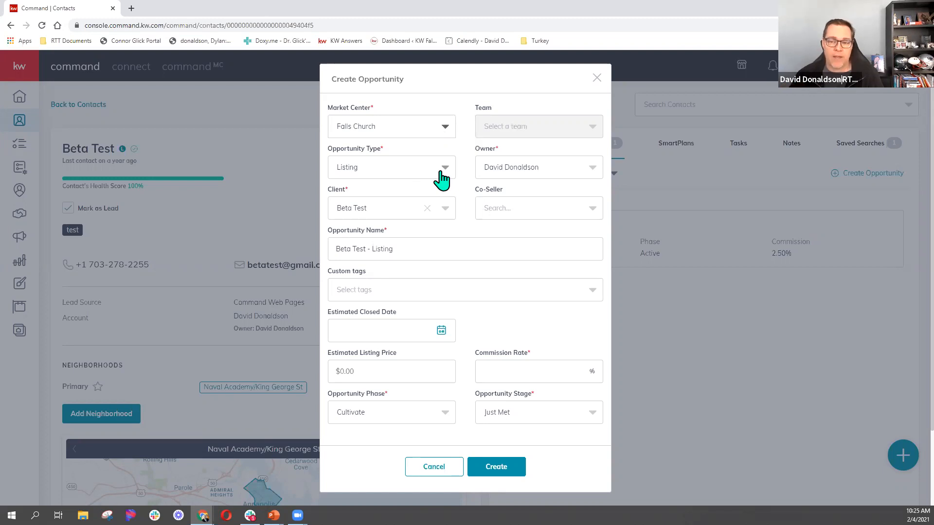
pyautogui.press('ctrl')
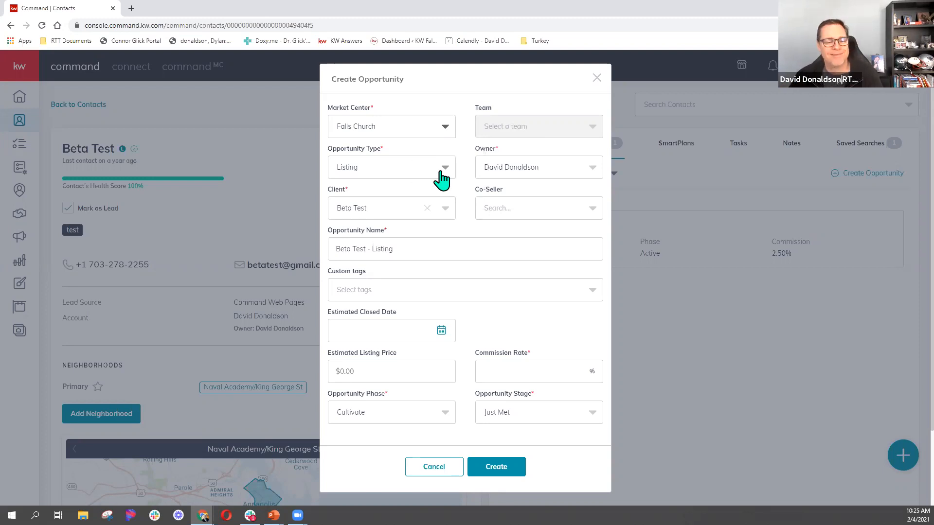
# - Review the available opportunity types, keeping Listing selected
pyautogui.click(442, 180)
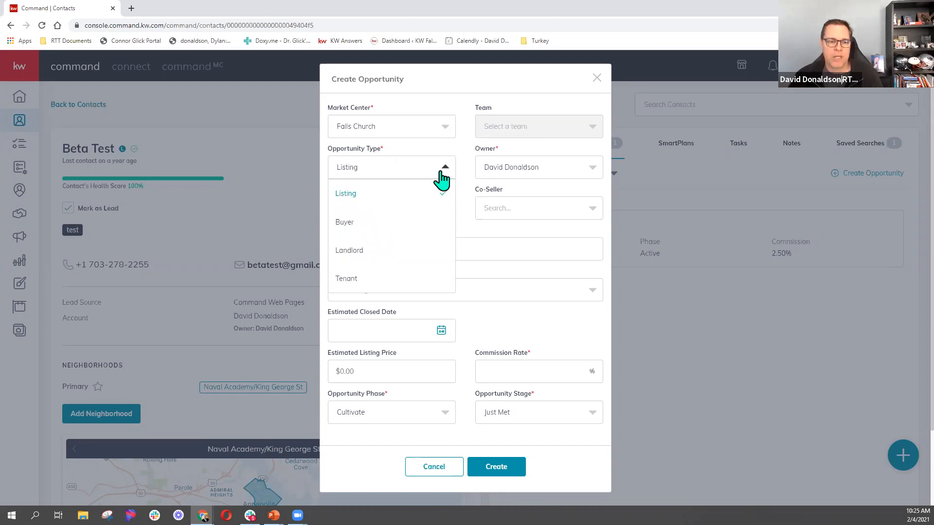
pyautogui.click(442, 180)
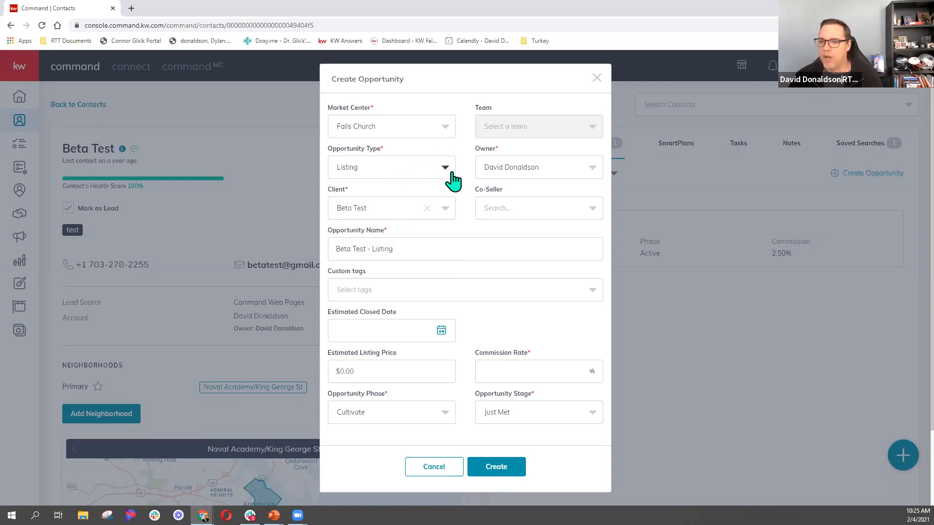
pyautogui.click(441, 178)
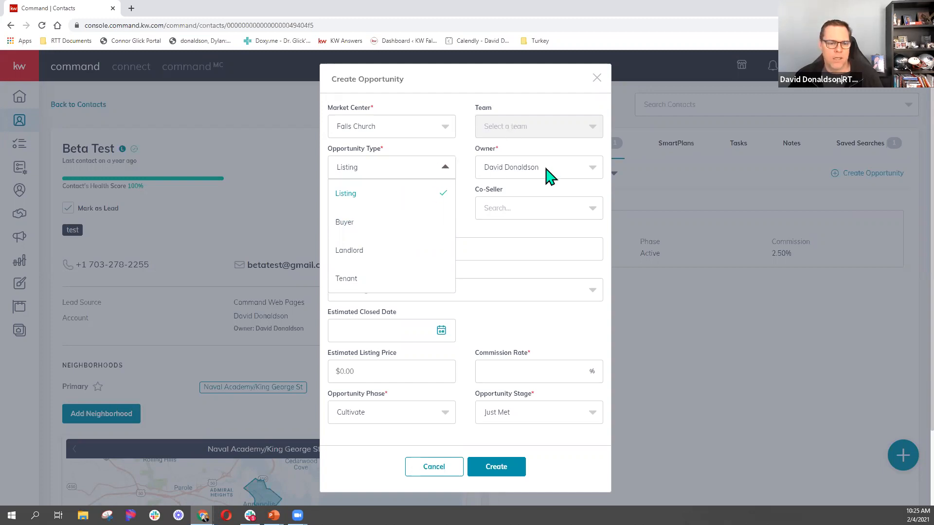
pyautogui.click(486, 97)
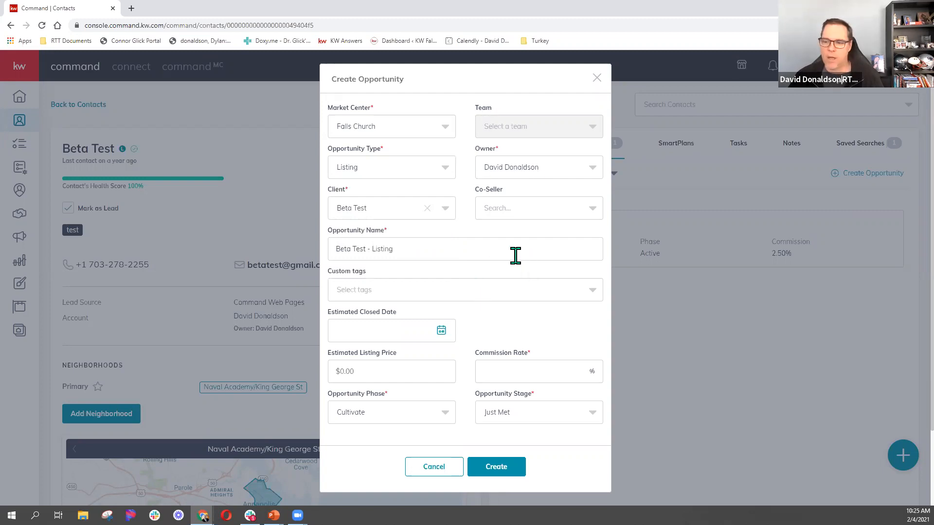
pyautogui.click(404, 171)
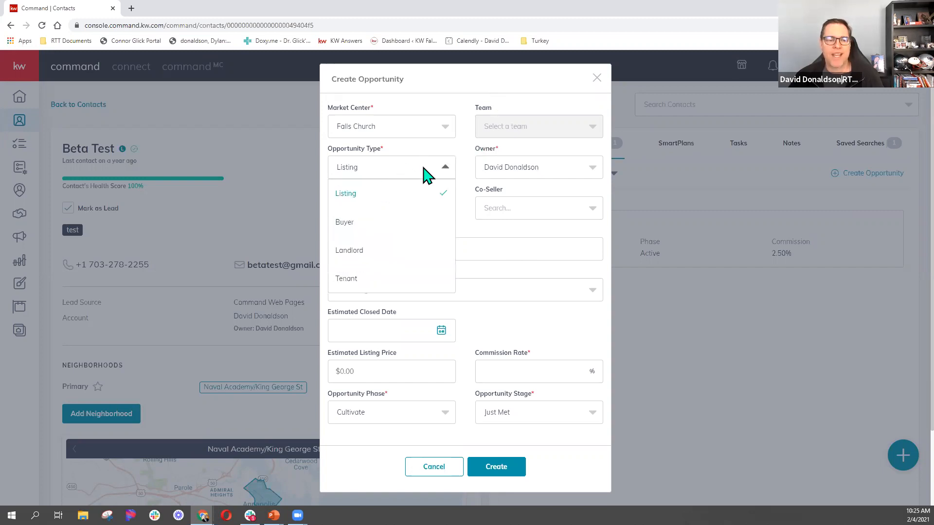
pyautogui.click(427, 175)
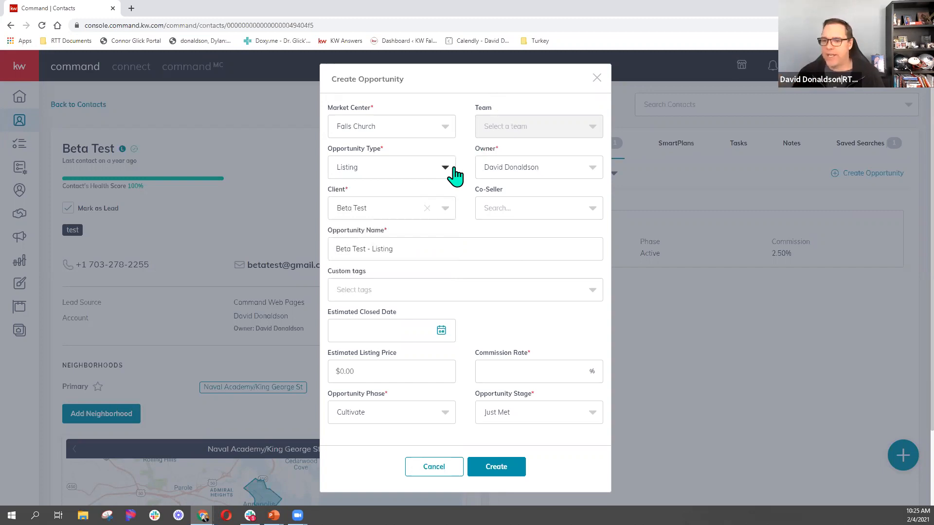
pyautogui.click(423, 175)
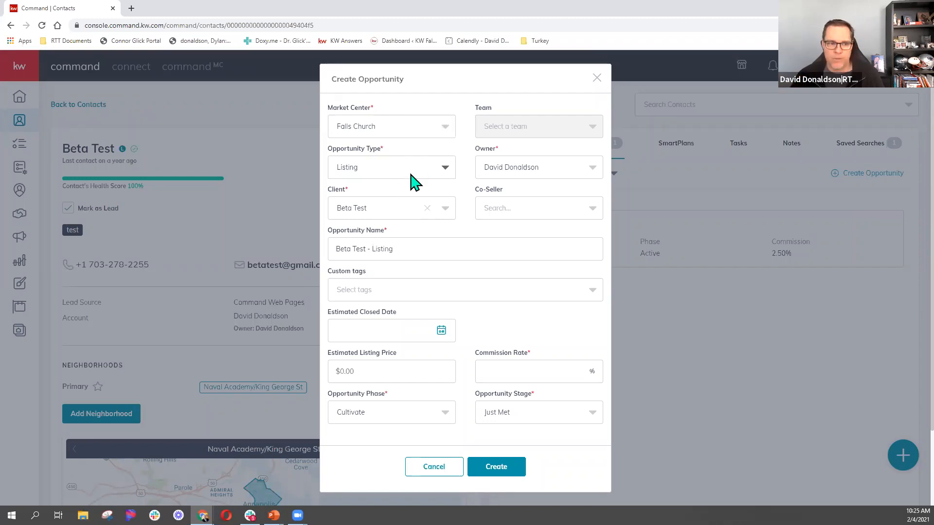
pyautogui.click(404, 173)
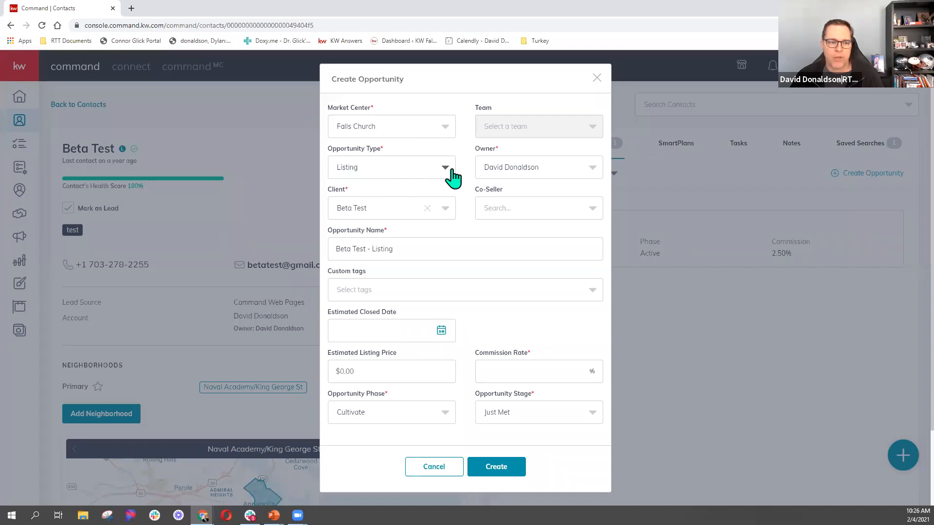
# - Examine the new opportunity's name and the available custom tags without changing either
pyautogui.moveTo(394, 247); pyautogui.dragTo(329, 253)
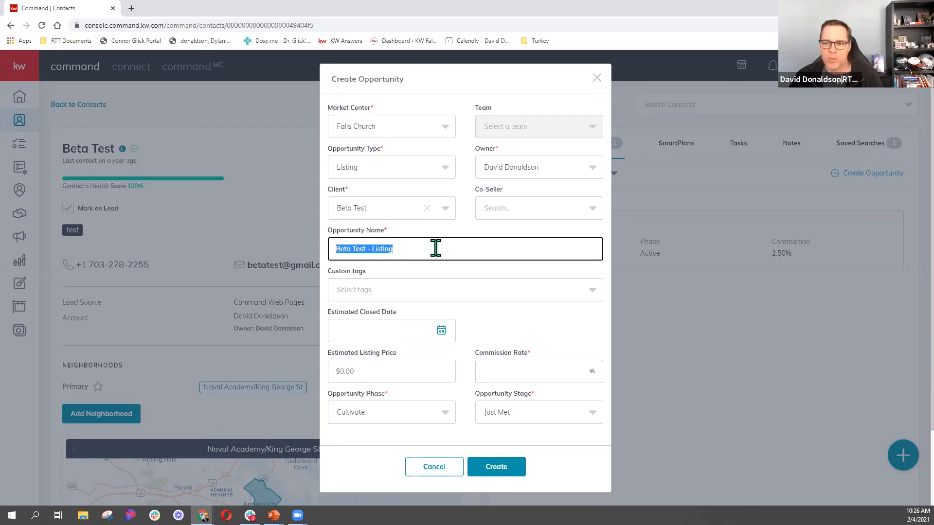
pyautogui.click(409, 248)
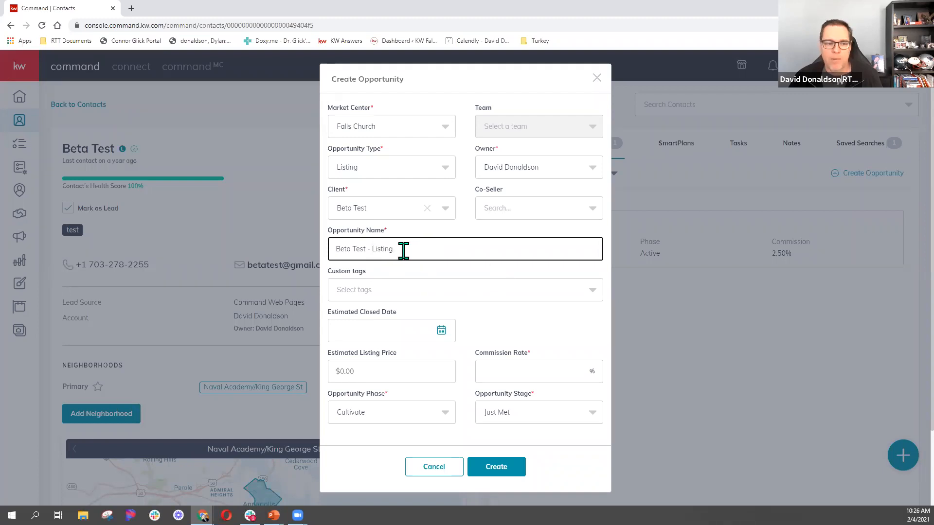
pyautogui.moveTo(394, 248); pyautogui.dragTo(335, 254)
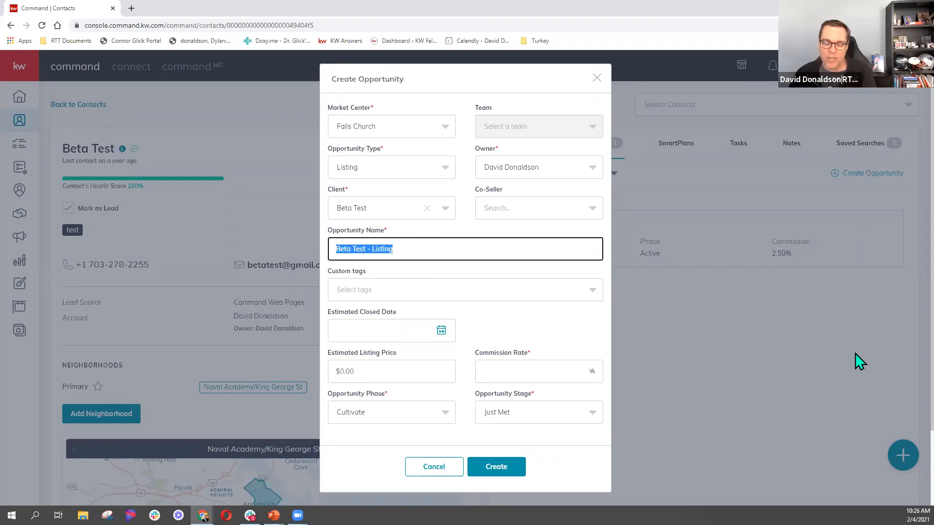
pyautogui.click(527, 291)
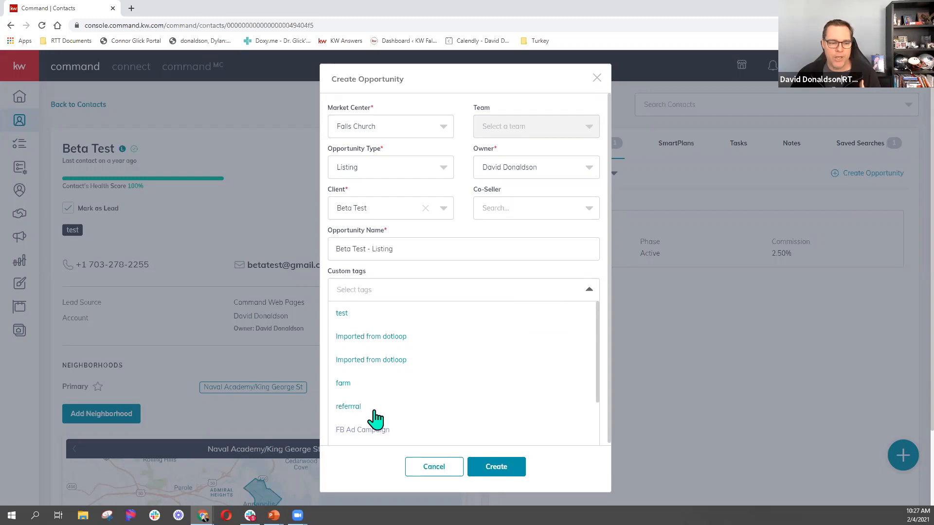
pyautogui.scroll(-2, 375, 417)
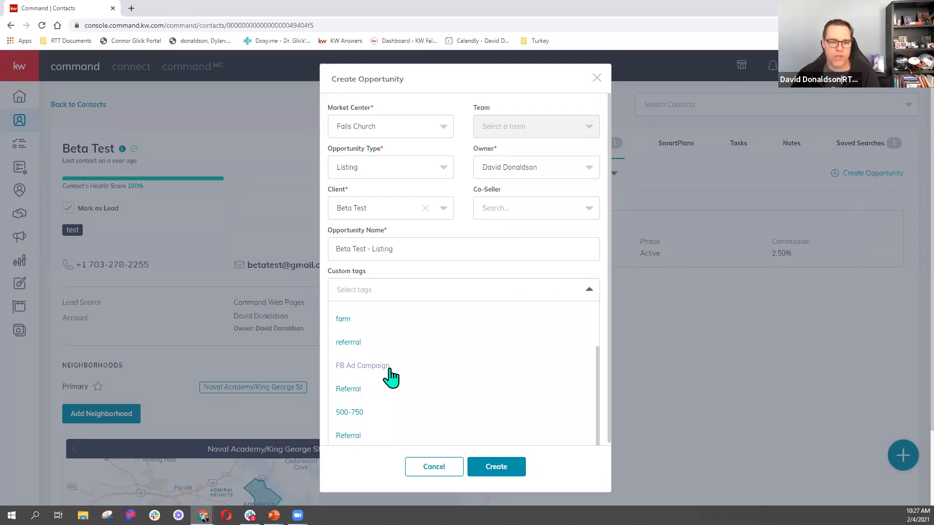
pyautogui.click(514, 272)
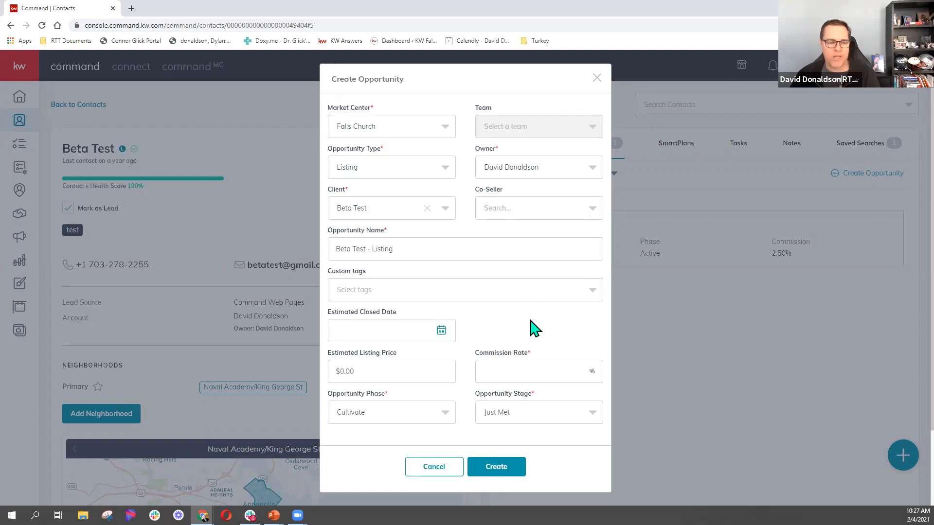
# - Set the opportunity's estimated closed date to 3/20/2021 and its estimated listing price to $725,000
pyautogui.click(442, 331)
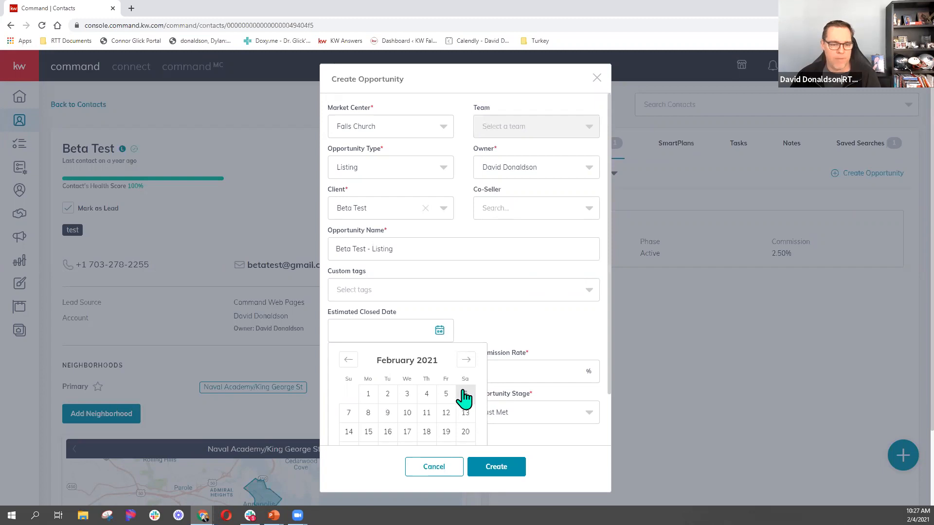
pyautogui.click(466, 362)
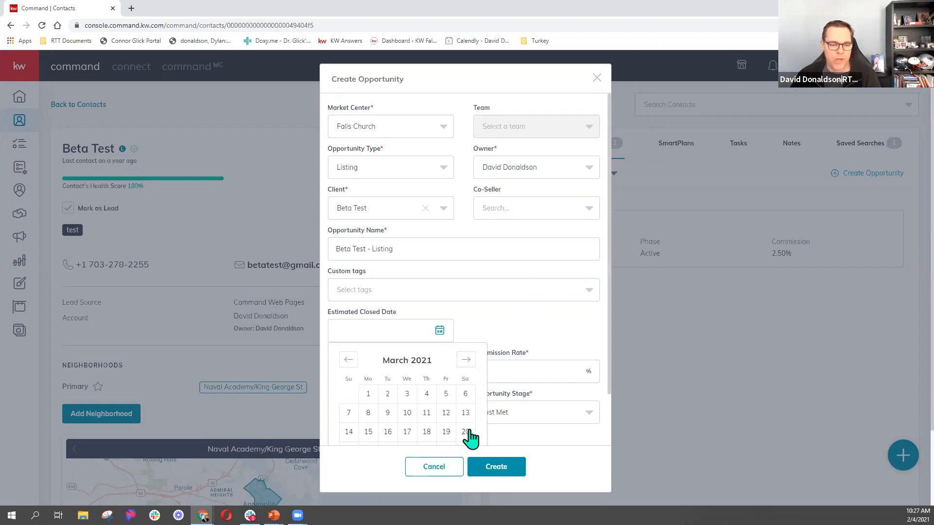
pyautogui.click(468, 434)
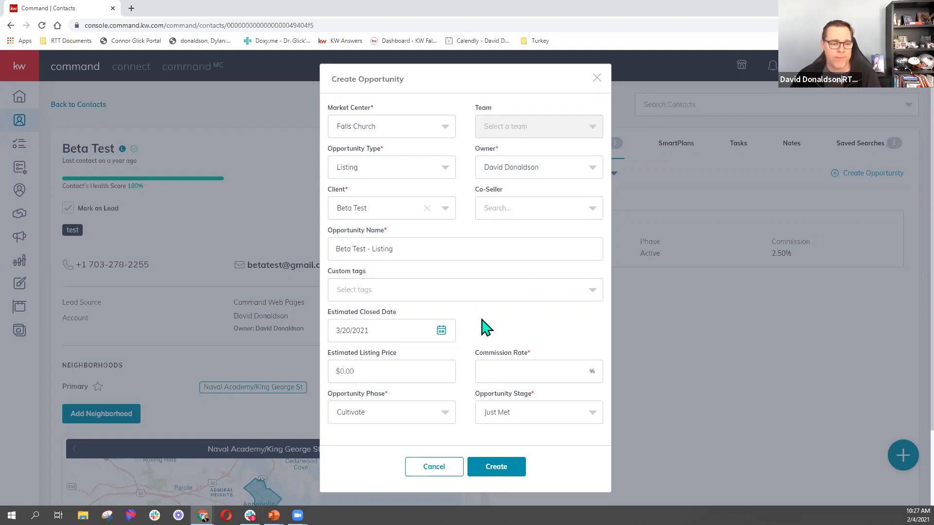
pyautogui.scroll(-2, 481, 327)
pyautogui.click(366, 371)
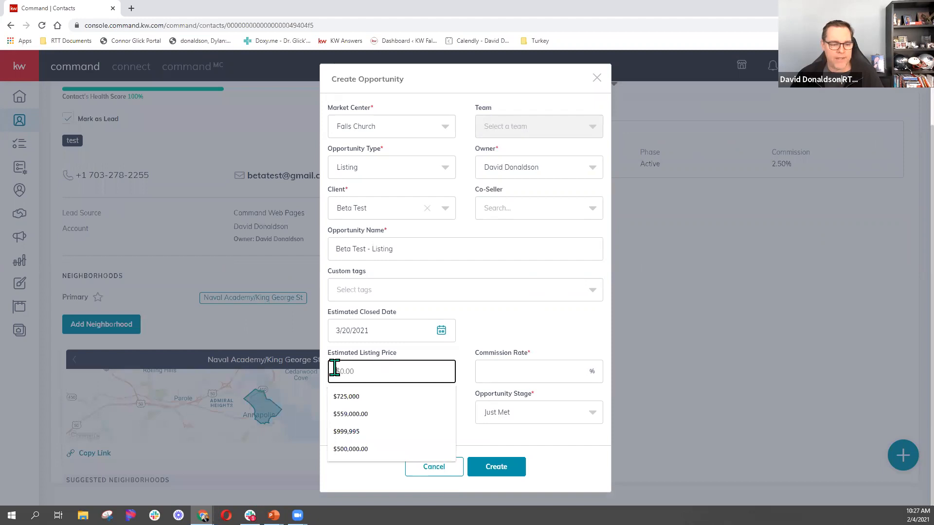
pyautogui.click(346, 395)
# - Try a commission rate of 2.5 percent, then settle the opportunity's rate at 3 percent
pyautogui.click(554, 367)
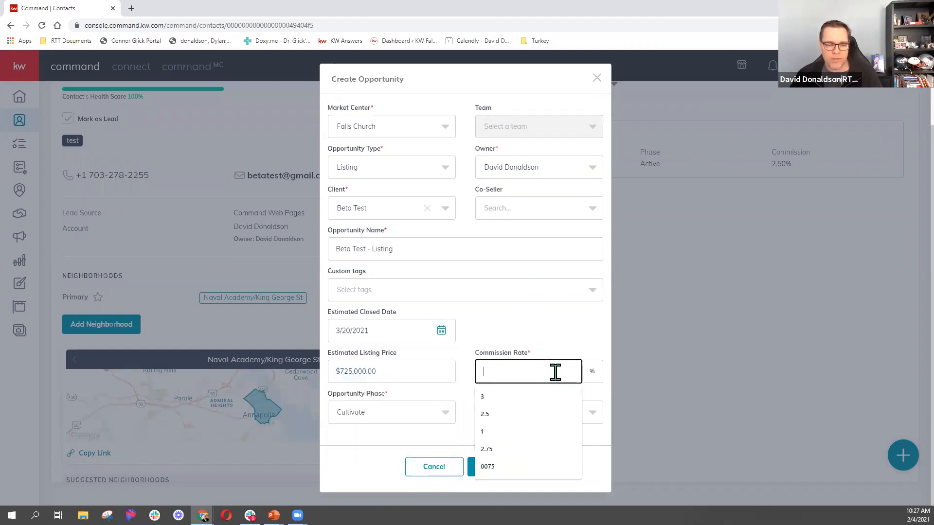
pyautogui.click(515, 402)
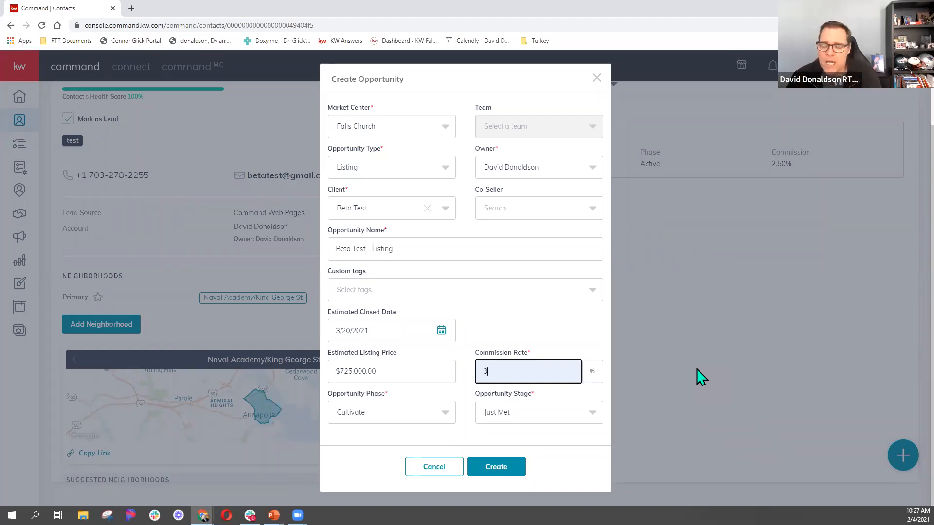
pyautogui.press('BackSpace')
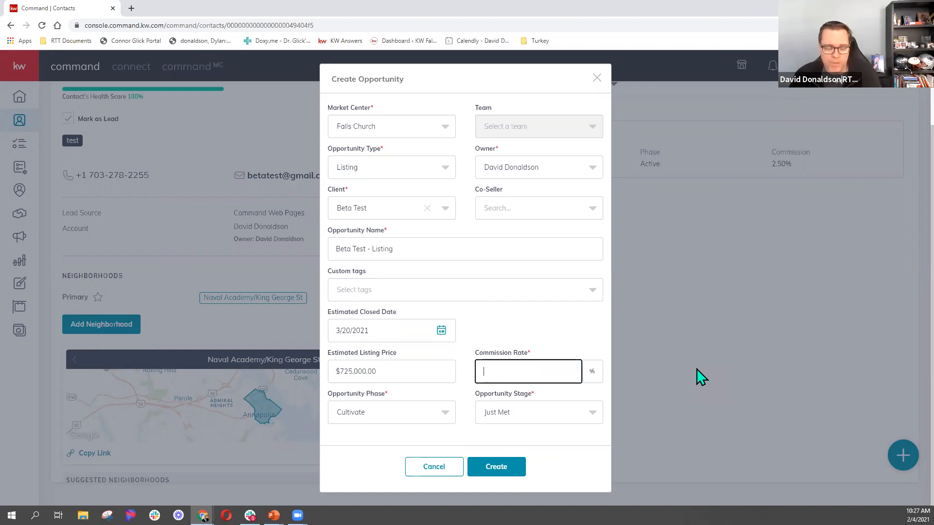
pyautogui.write('2.5')
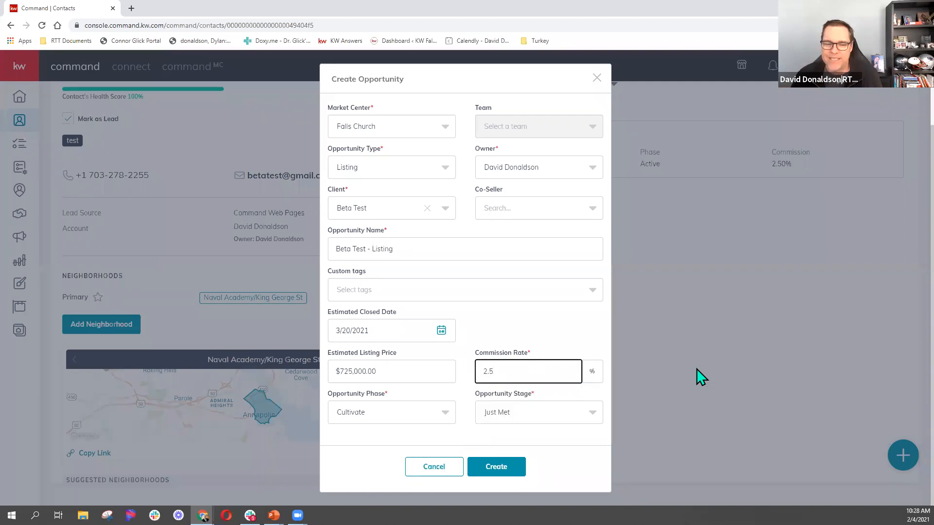
pyautogui.press('BackSpace')
pyautogui.press('BackSpace')
pyautogui.press('BackSpace')
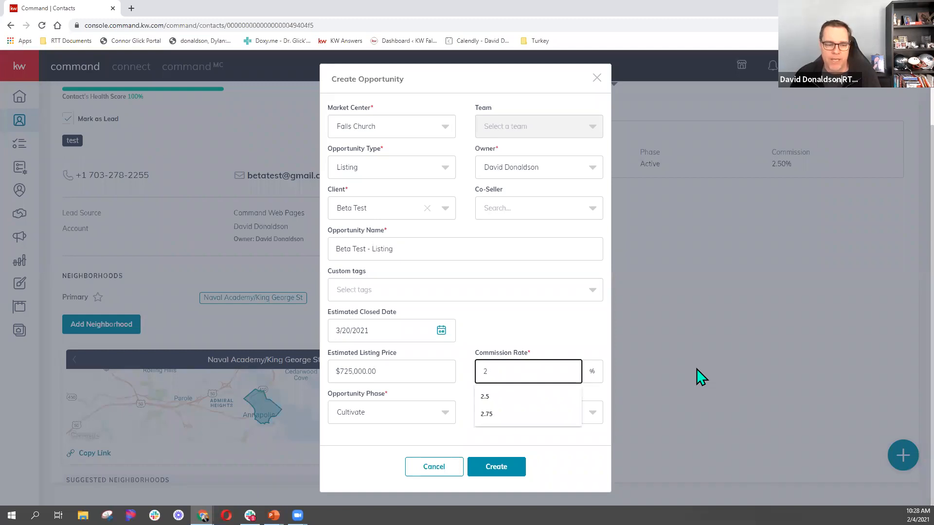
pyautogui.write('3')
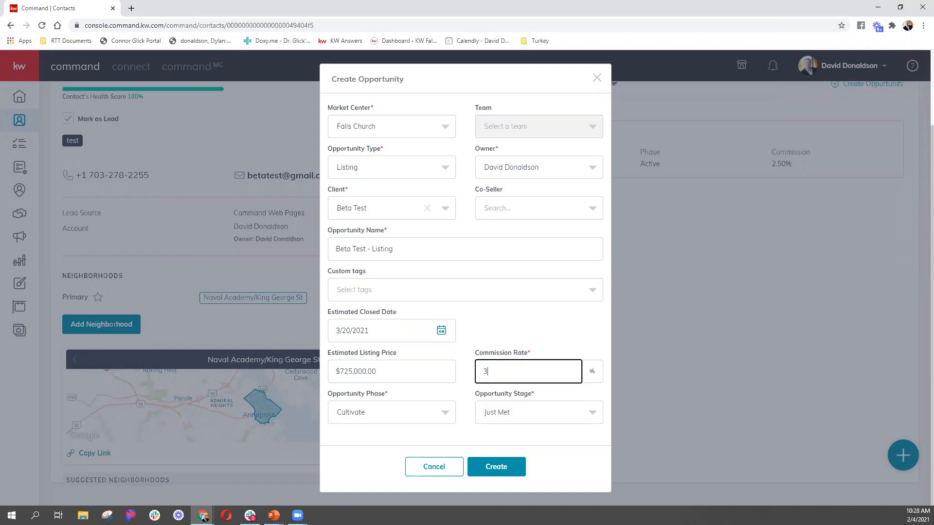
# - Review the available opportunity phases for the new listing, keeping Cultivate selected
pyautogui.click(413, 373)
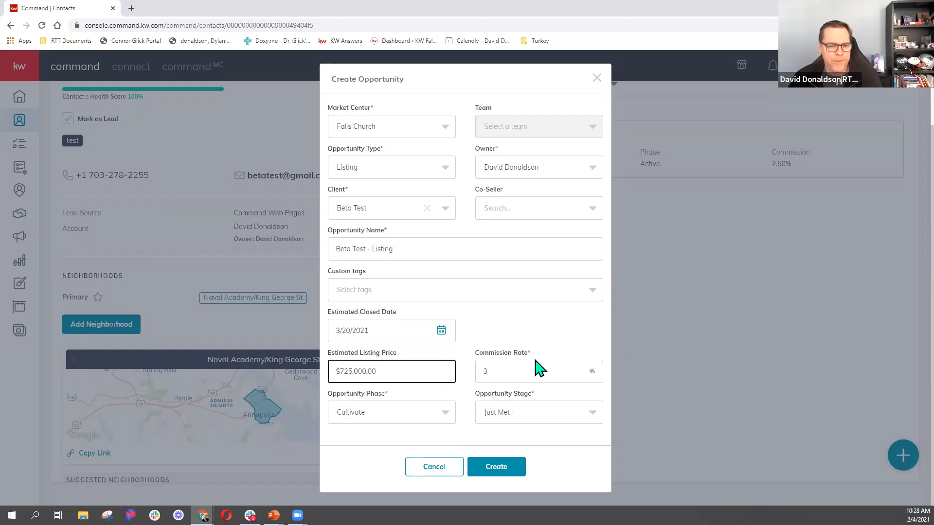
pyautogui.click(445, 414)
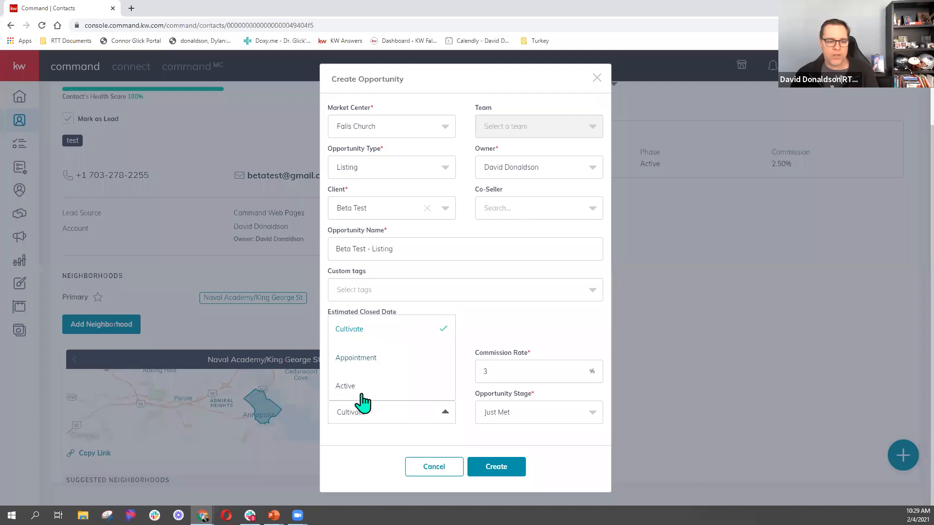
pyautogui.click(405, 331)
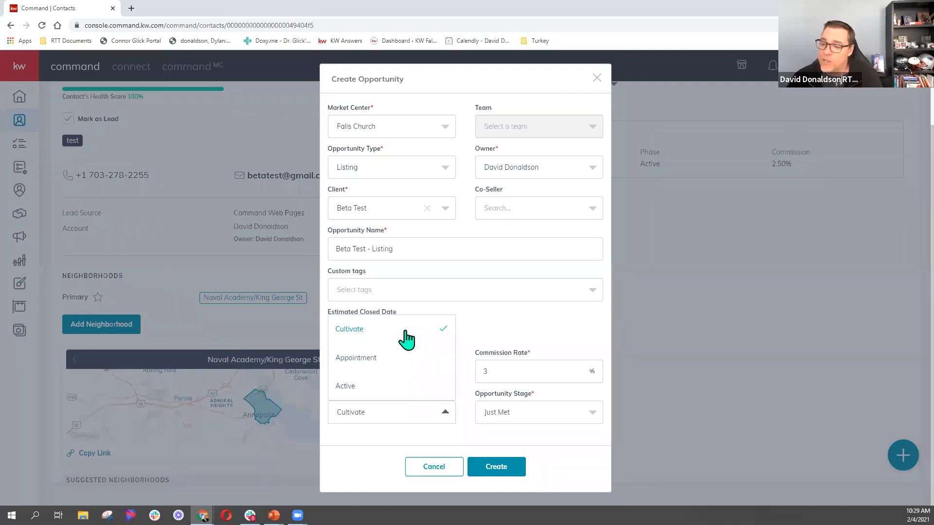
pyautogui.click(378, 386)
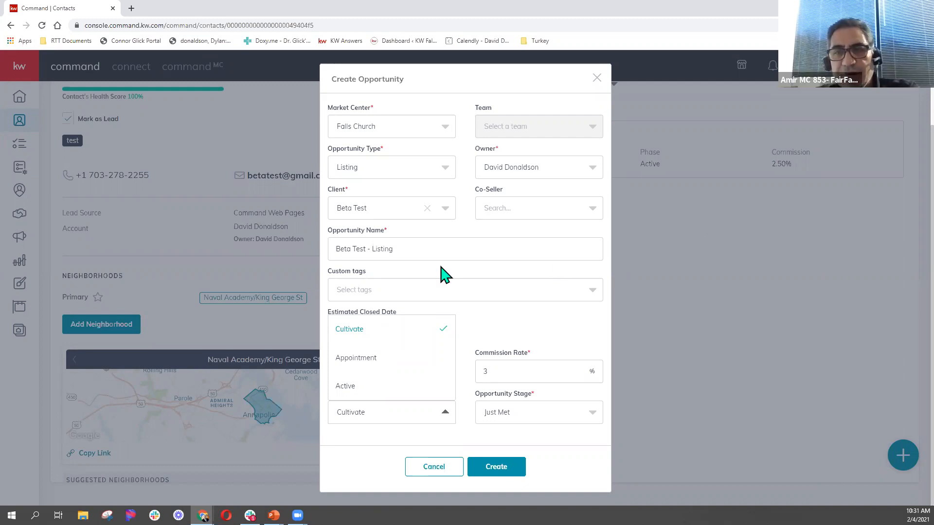
pyautogui.click(534, 340)
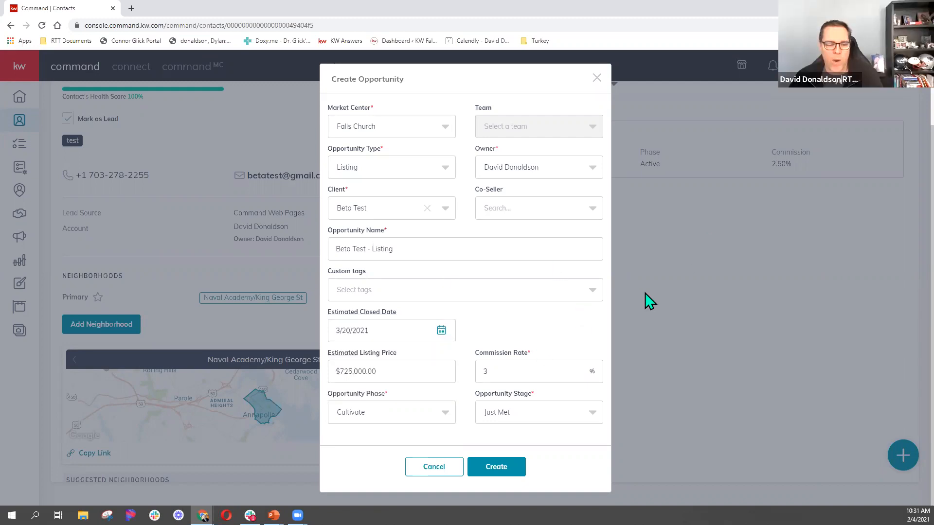
pyautogui.click(438, 413)
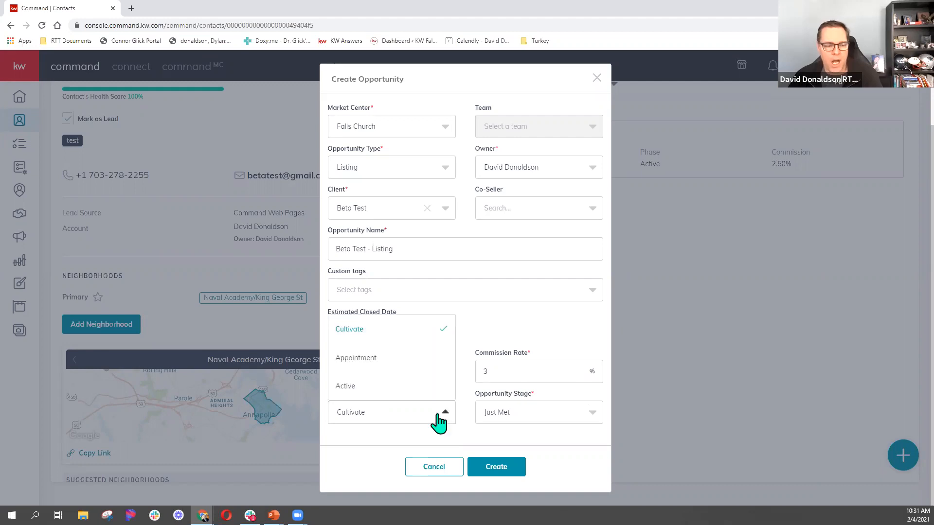
# - Review the opportunity stages, create the opportunity with the Just Met stage, and return to the Opportunities dashboard
pyautogui.click(529, 419)
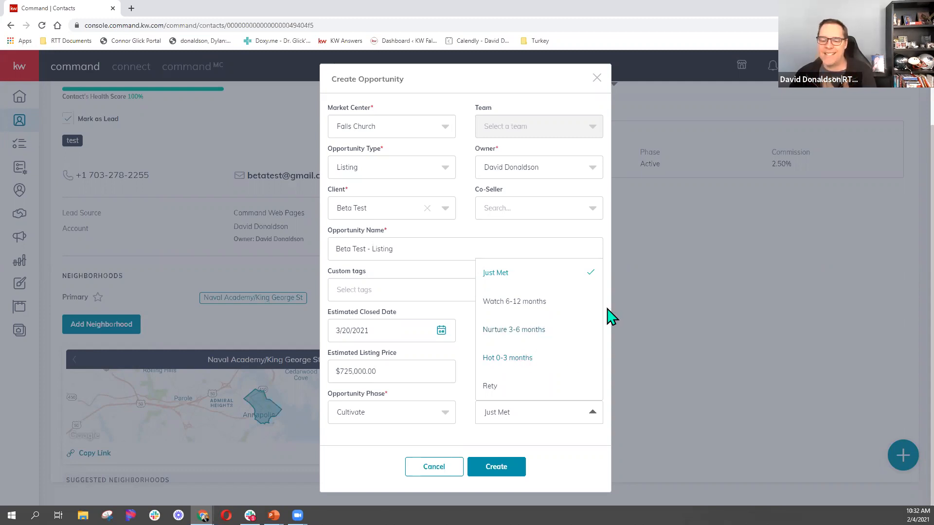
pyautogui.click(501, 471)
pyautogui.click(502, 472)
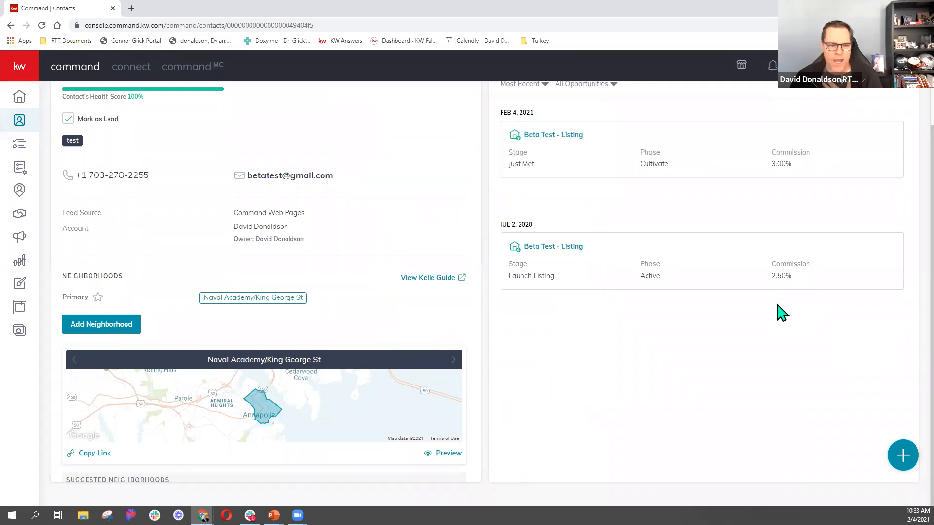
pyautogui.scroll(2, 725, 332)
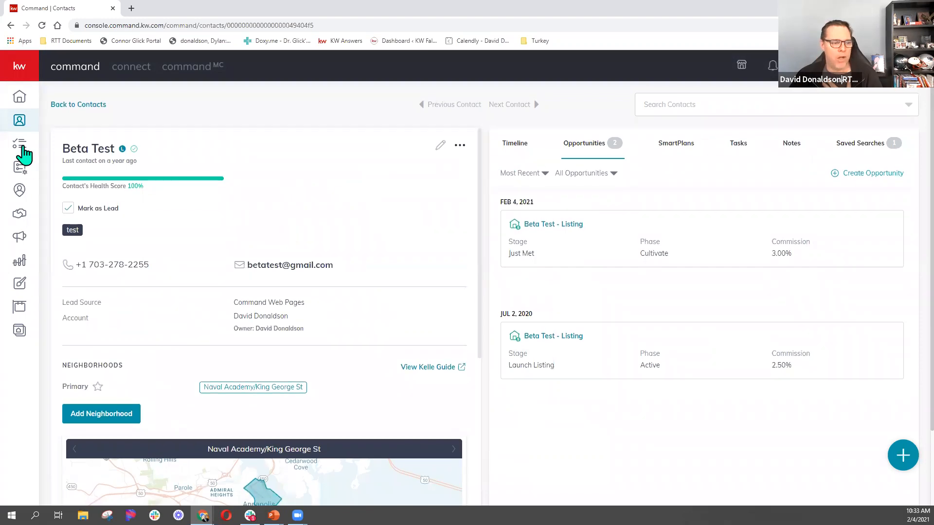
pyautogui.click(22, 214)
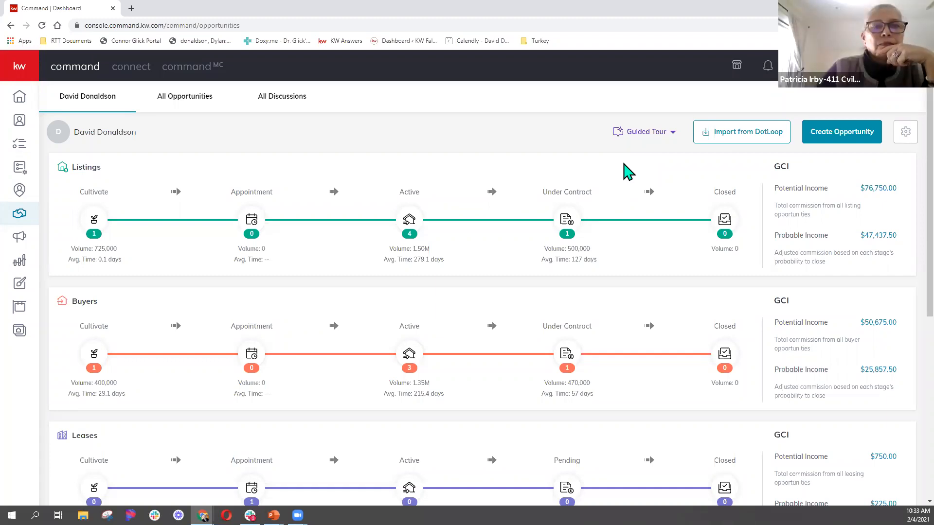
# - Examine the Add to Sales Pipeline option in the edit form of an existing contact in Contacts, closing it without changes
pyautogui.click(23, 122)
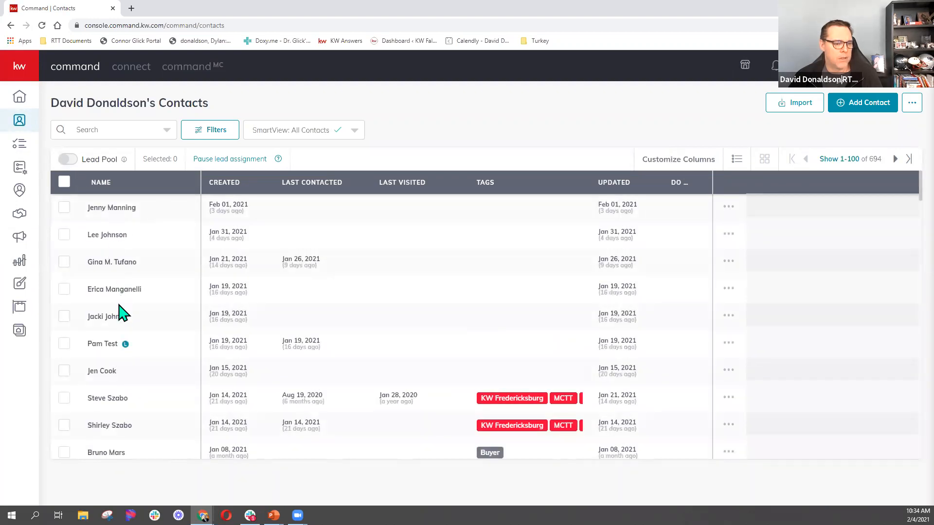
pyautogui.click(122, 269)
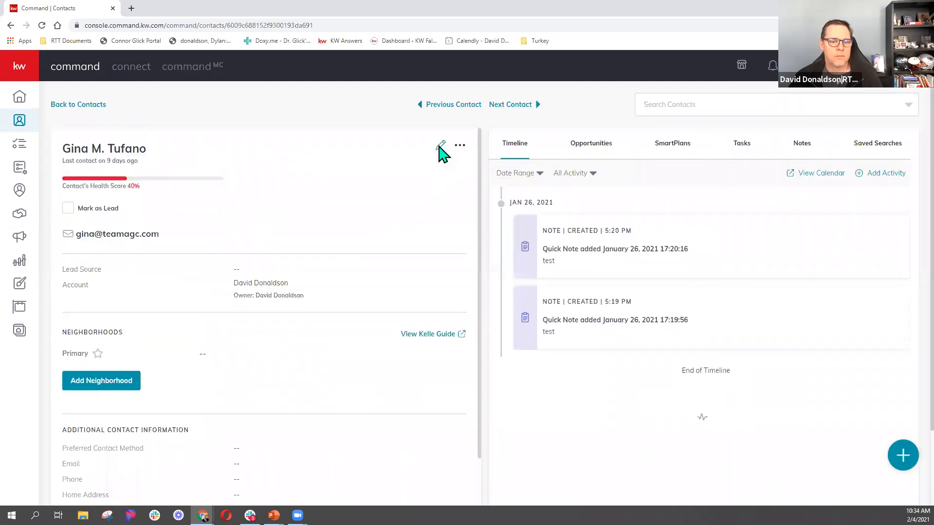
pyautogui.click(441, 146)
pyautogui.press('ctrl')
pyautogui.press('ctrl')
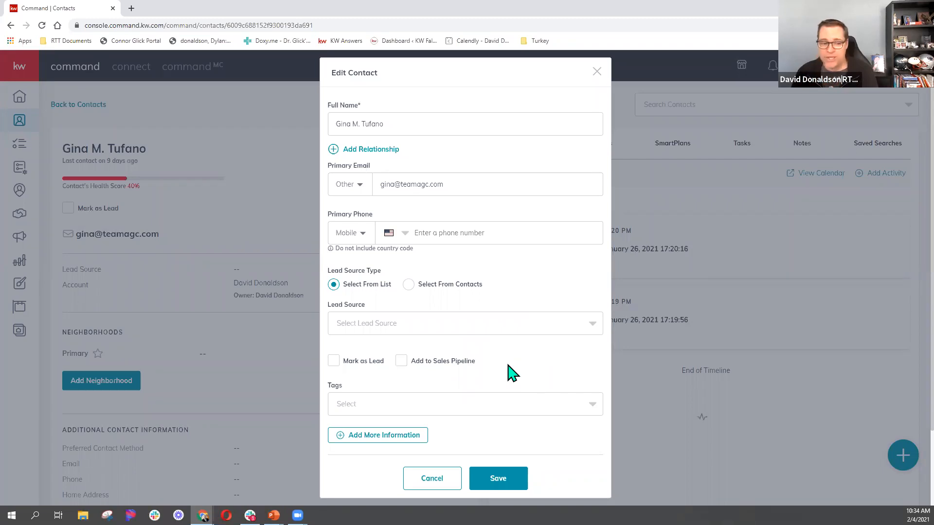
pyautogui.press('ctrl')
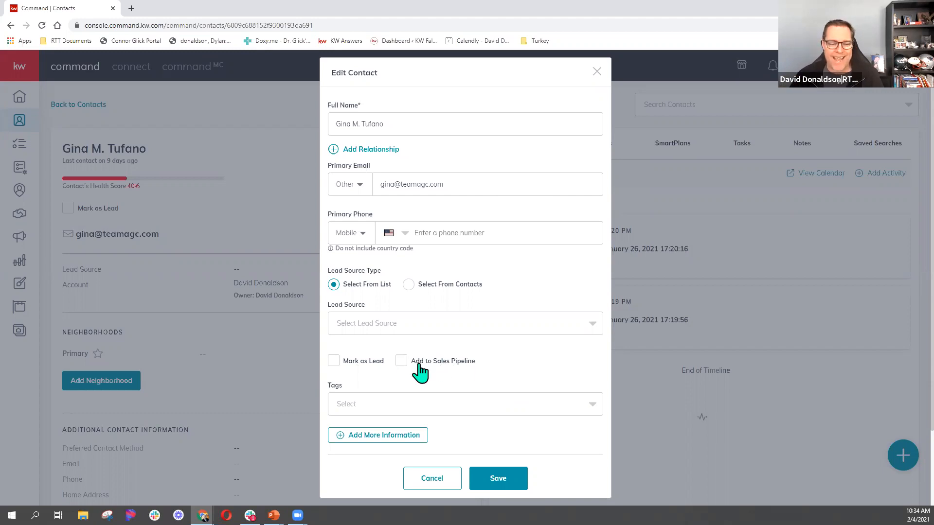
pyautogui.click(596, 72)
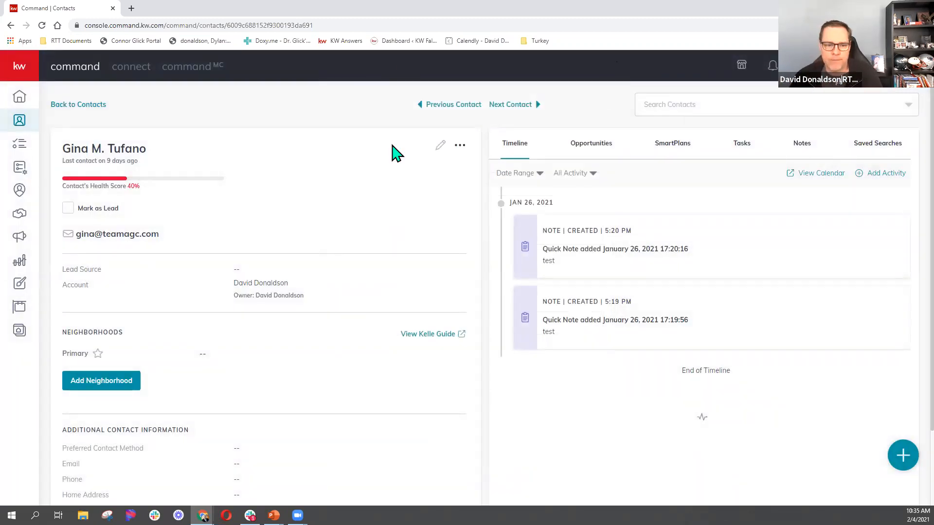
# - Open the Opportunities settings and examine the Client Update defaults for send time, sender, recipients and email template
pyautogui.click(12, 220)
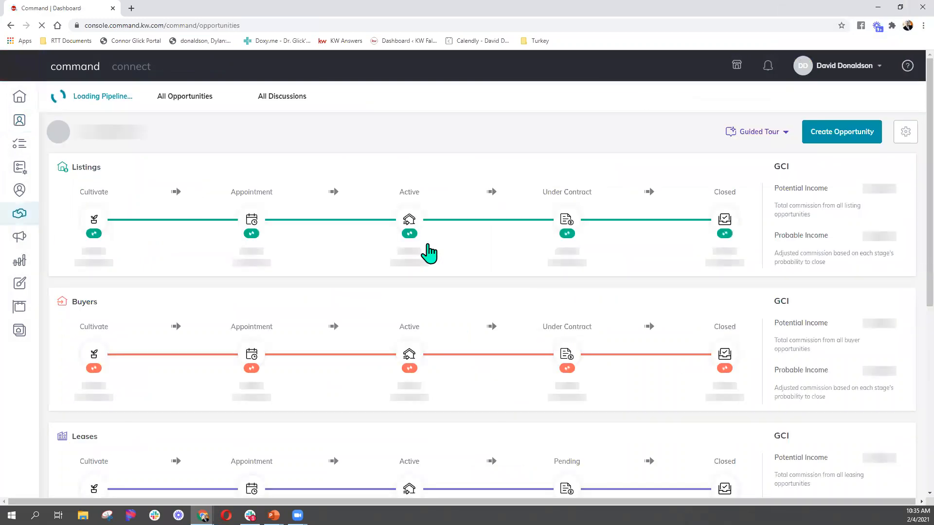
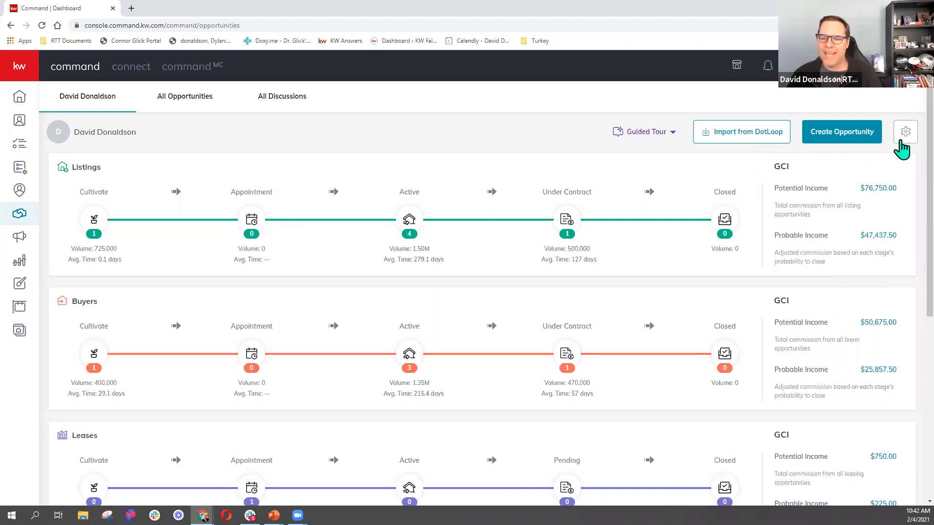
pyautogui.click(900, 141)
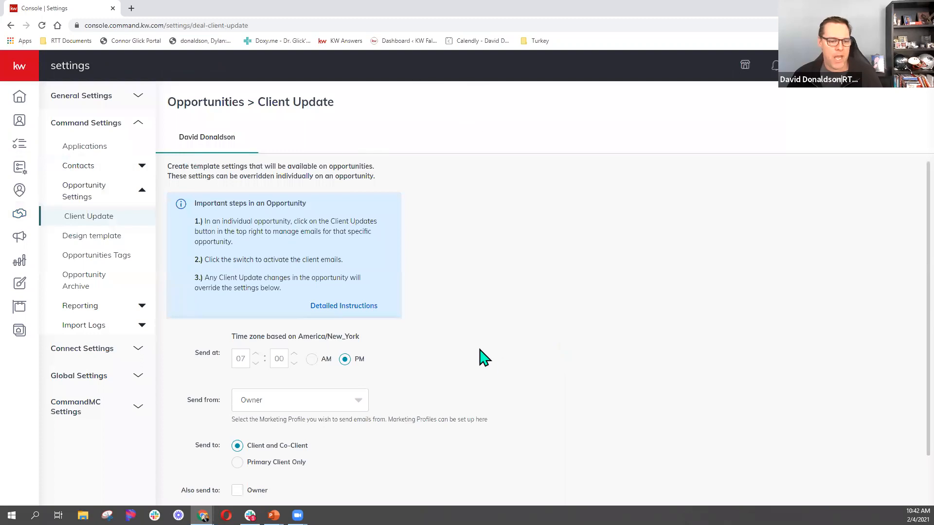
pyautogui.scroll(-1, 482, 359)
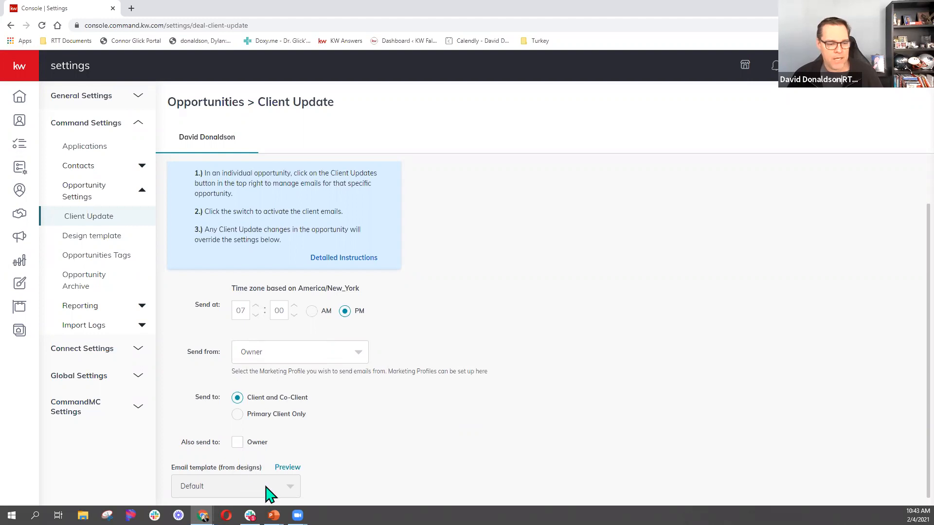
pyautogui.click(252, 493)
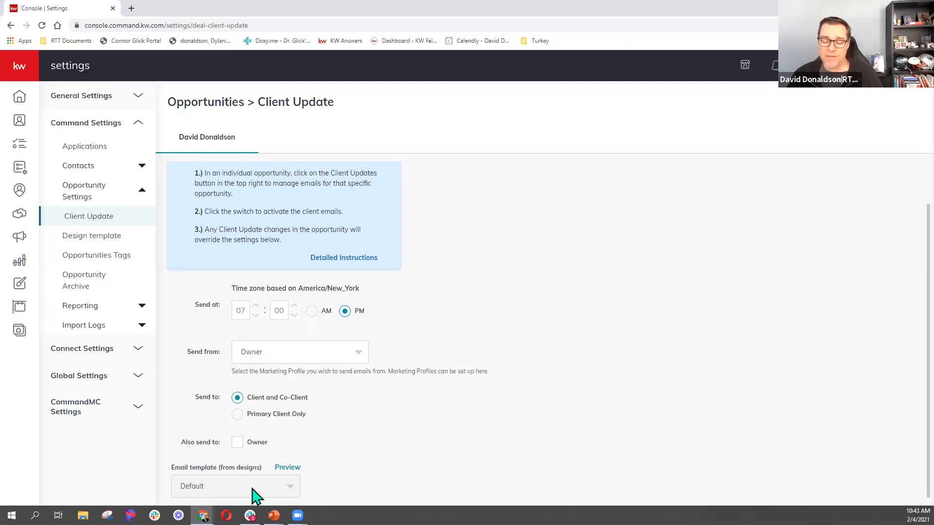
# - Preview the default client update email template from its greeting through the checklist to the signature, and close the preview
pyautogui.click(291, 469)
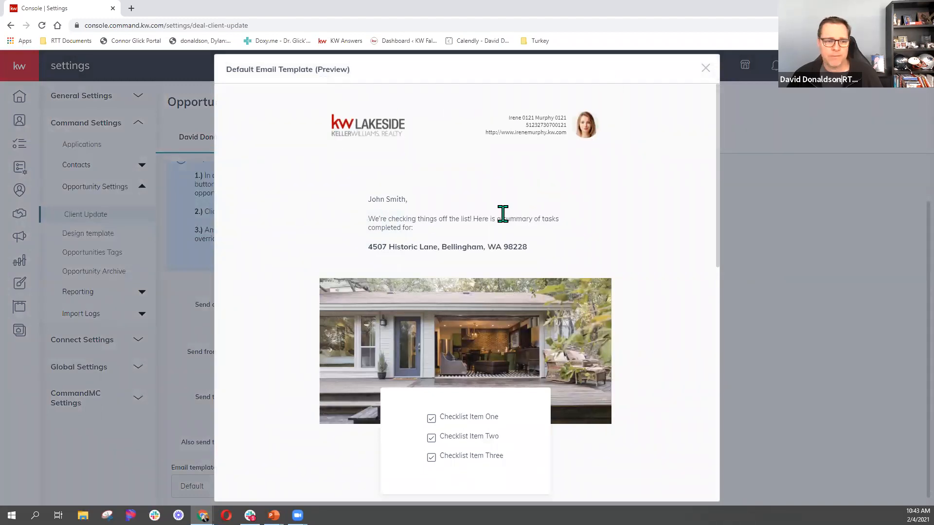
pyautogui.click(379, 216)
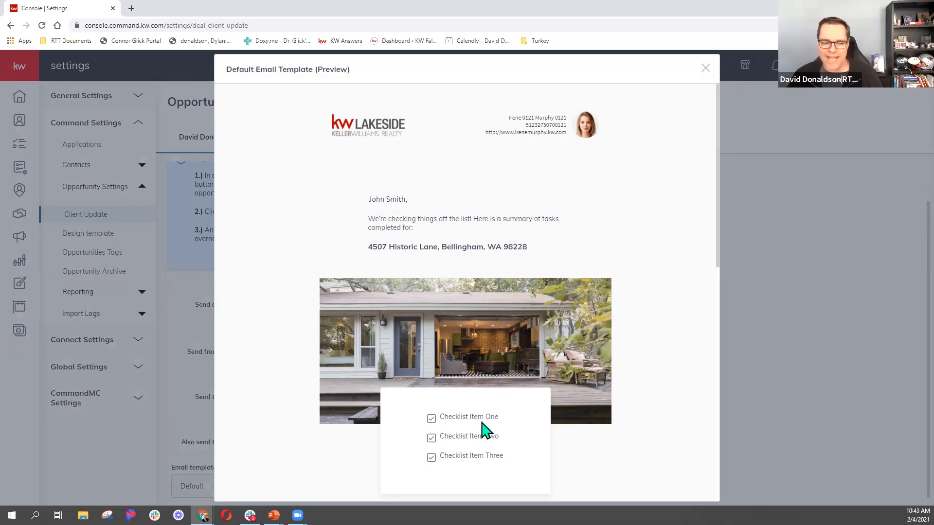
pyautogui.scroll(-4, 487, 430)
pyautogui.scroll(1, 486, 418)
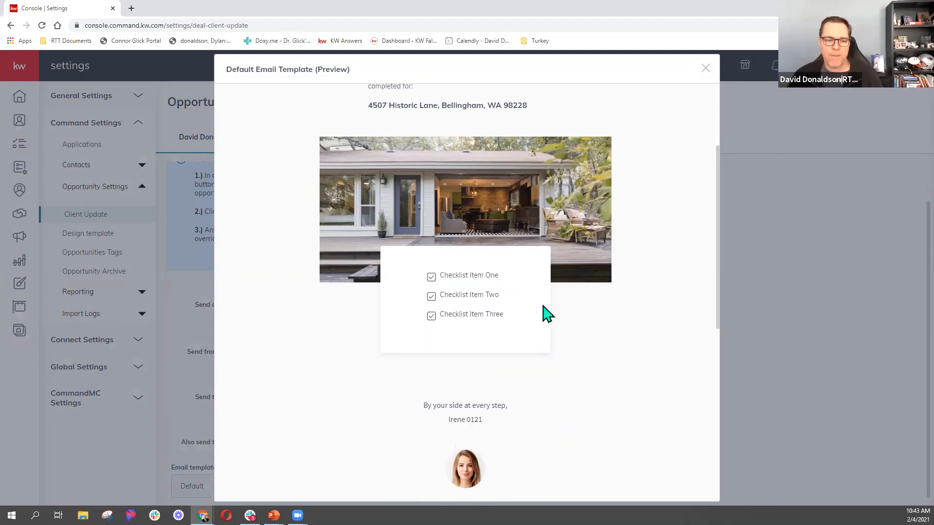
pyautogui.scroll(-1, 518, 298)
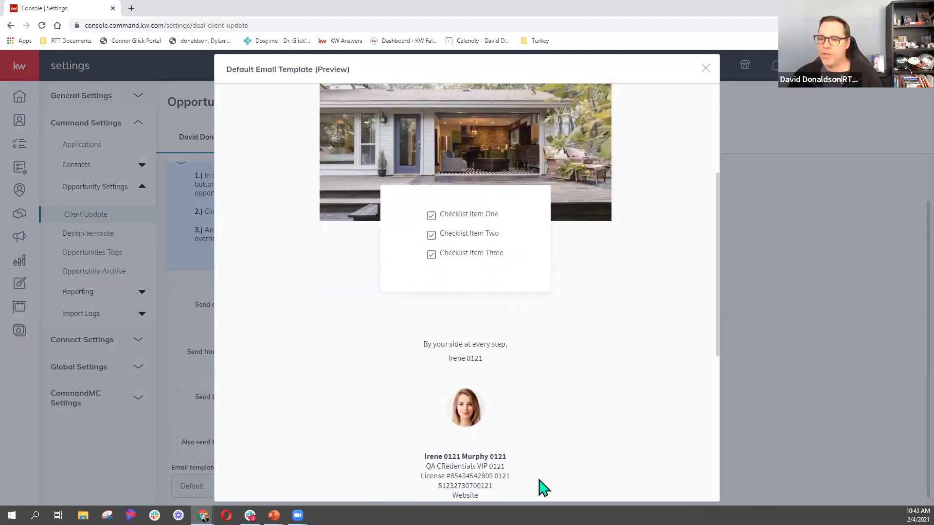
pyautogui.scroll(2, 560, 316)
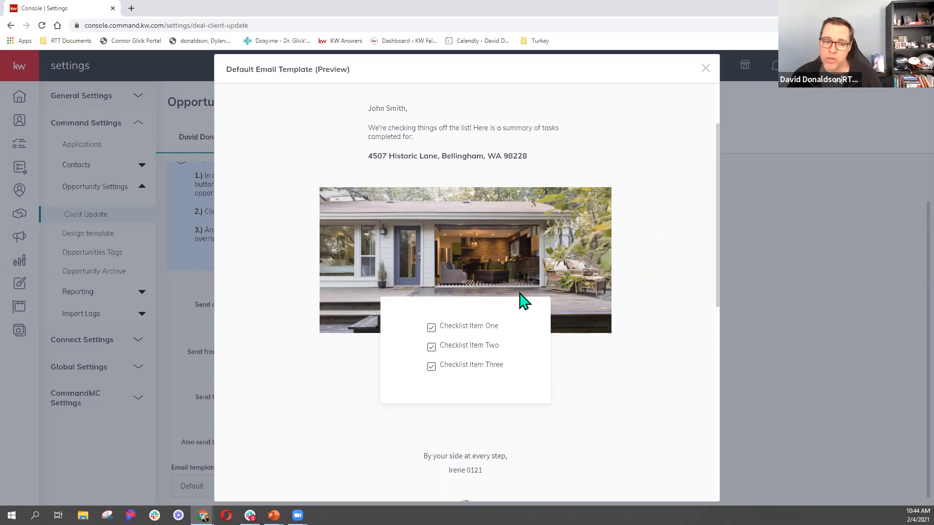
pyautogui.scroll(-9, 551, 252)
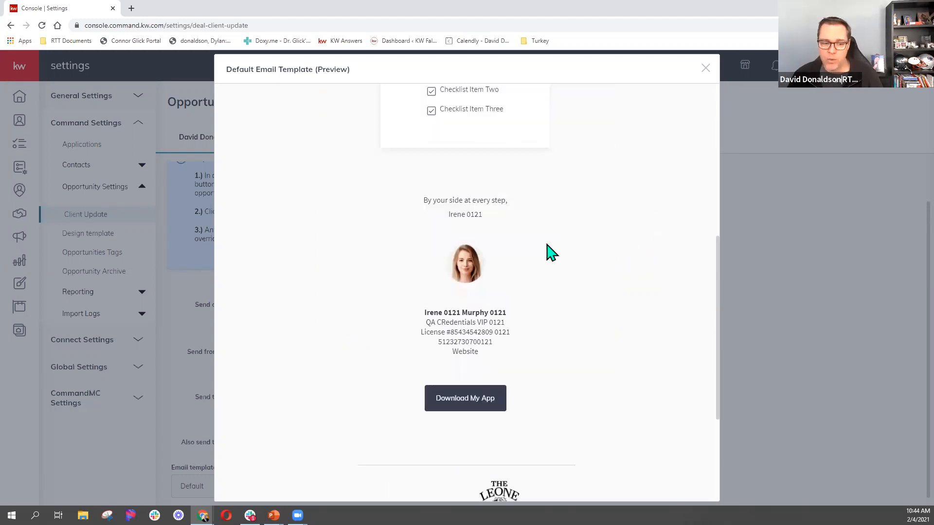
pyautogui.scroll(10, 551, 253)
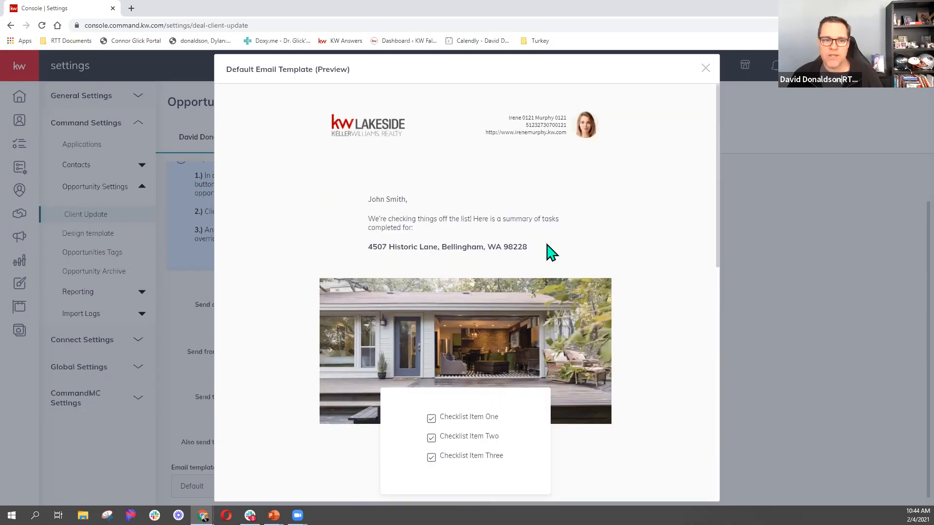
pyautogui.click(706, 68)
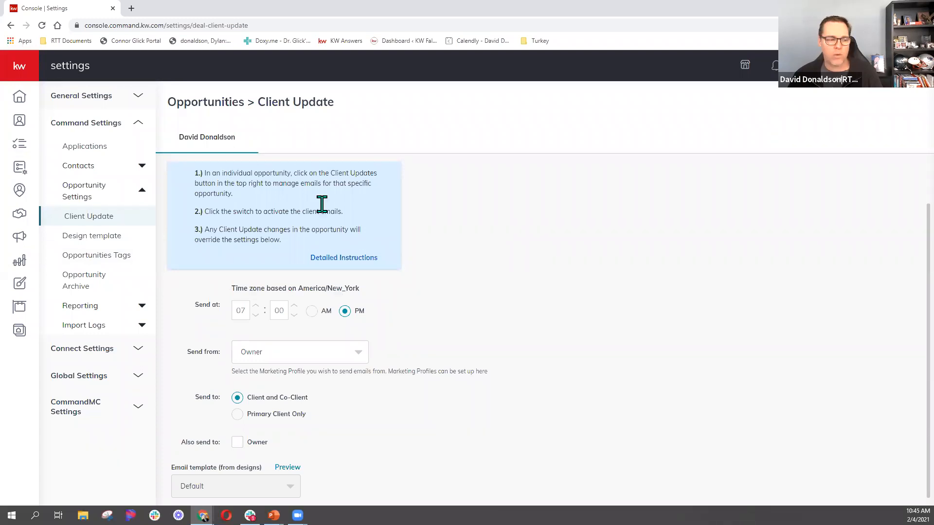
# - In the Listings pipeline's Cultivate phase, move the new test listing to the Hot 0-3 months stage
pyautogui.click(20, 214)
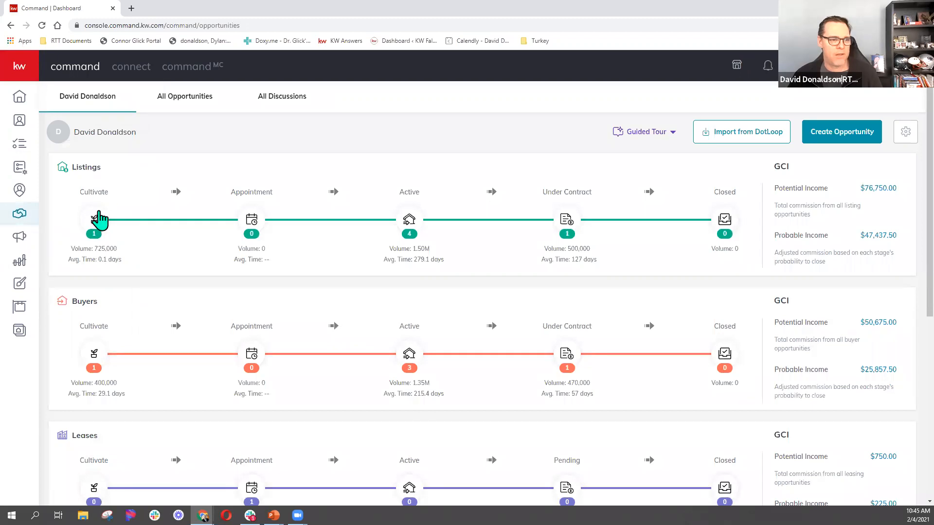
pyautogui.click(99, 226)
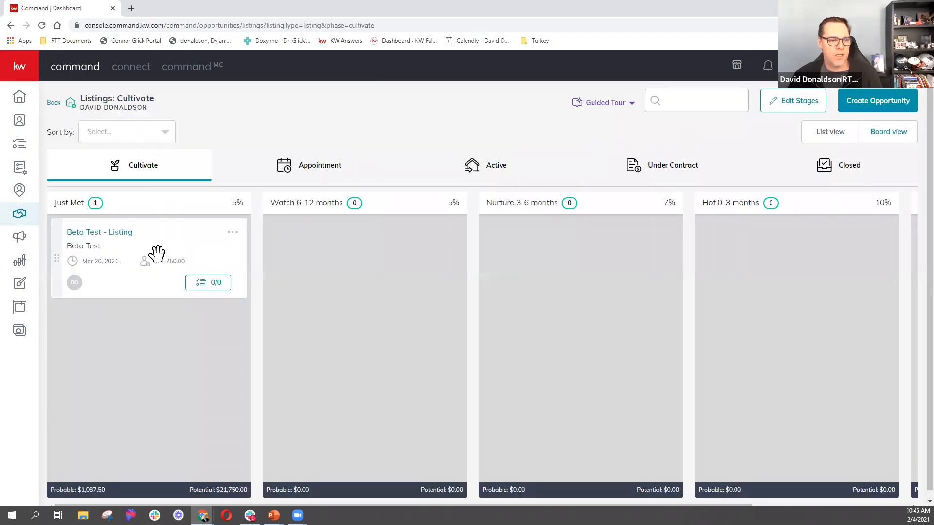
pyautogui.moveTo(156, 254); pyautogui.dragTo(811, 259)
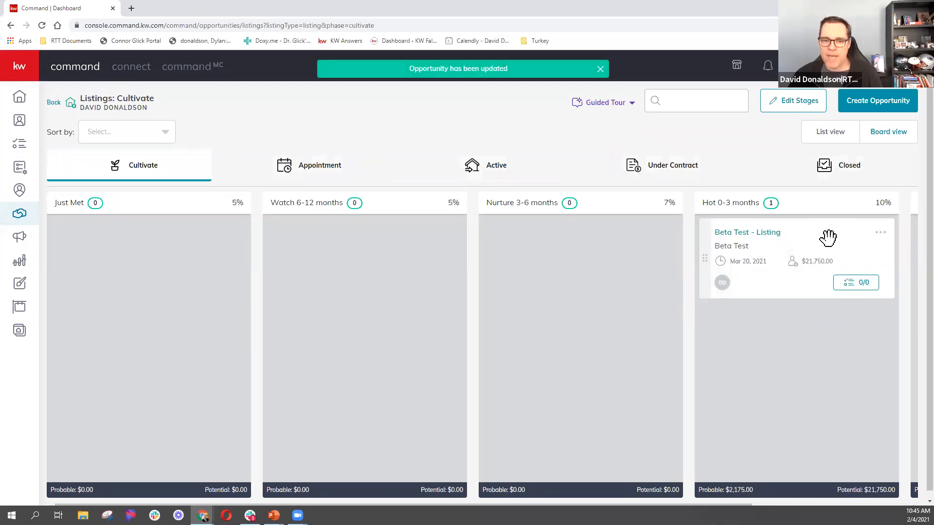
# - Advance the test listing through the Appointment phase's Listing Consultation stage and on to the Active phase
pyautogui.moveTo(828, 238); pyautogui.dragTo(330, 150)
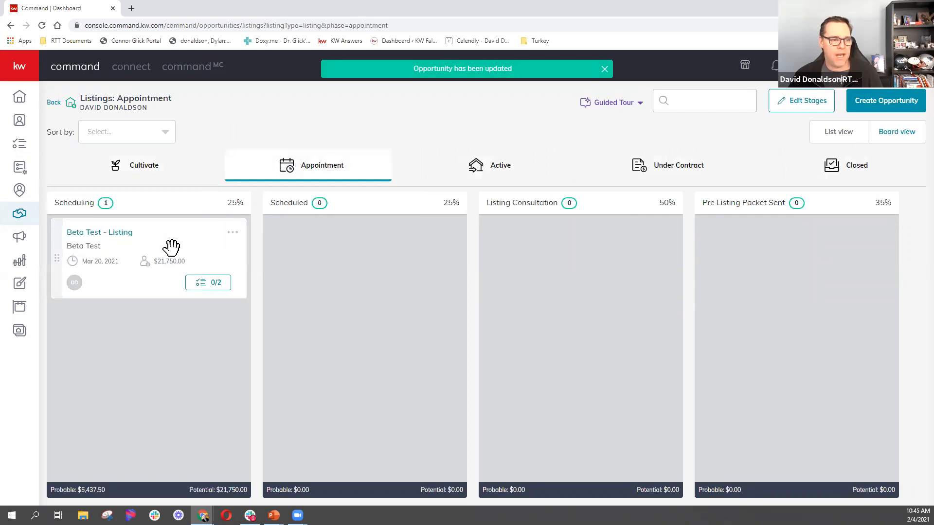
pyautogui.moveTo(171, 248); pyautogui.dragTo(586, 290)
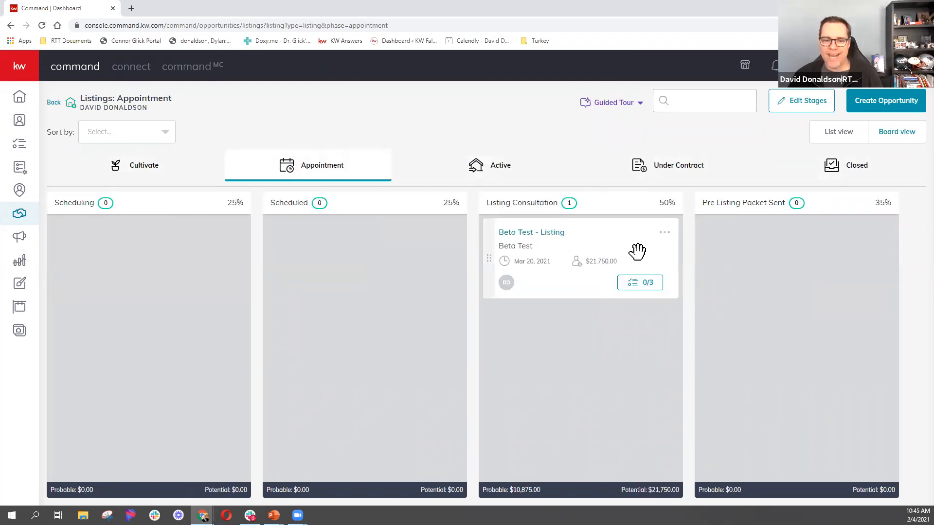
pyautogui.moveTo(637, 254); pyautogui.dragTo(507, 163)
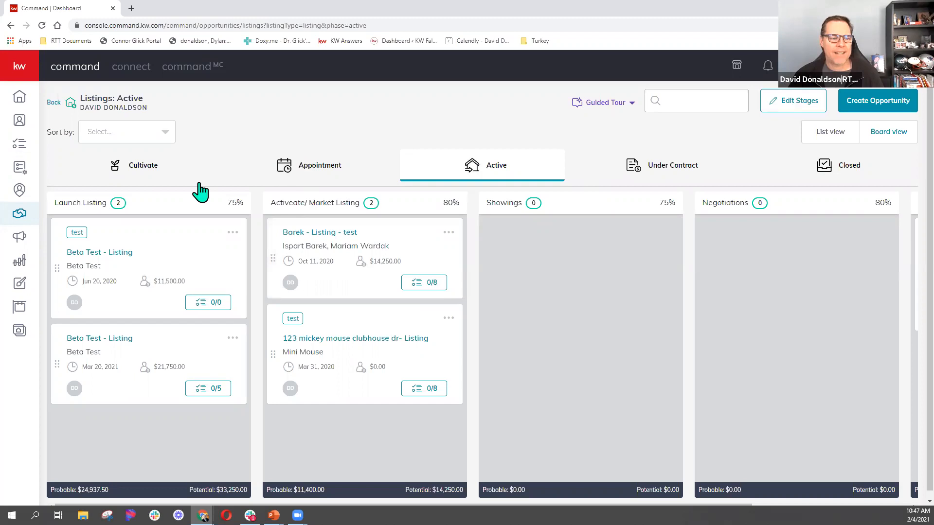
# - Reopen the Cultivate phase board of the listings pipeline
pyautogui.click(152, 178)
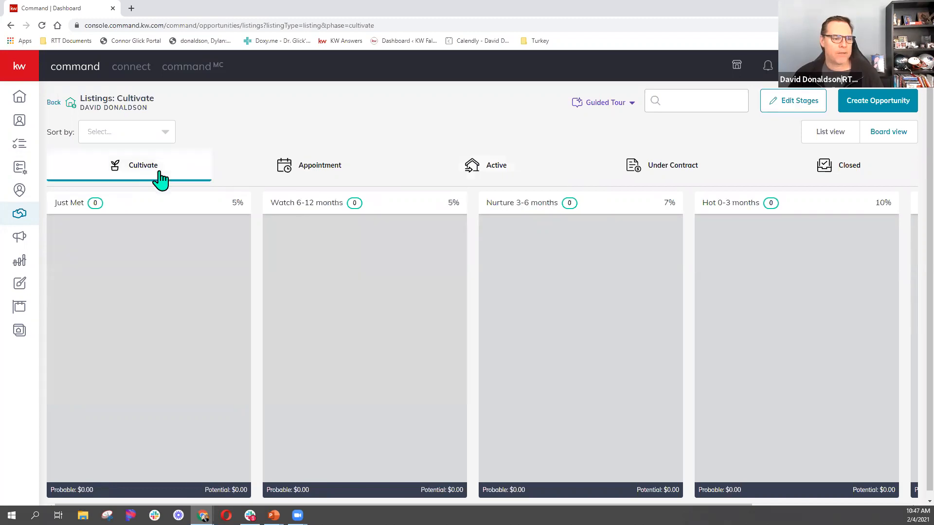
# - Move both Beta Test listings from the Active phase's Launch Listing stage back to the Cultivate phase
pyautogui.click(506, 165)
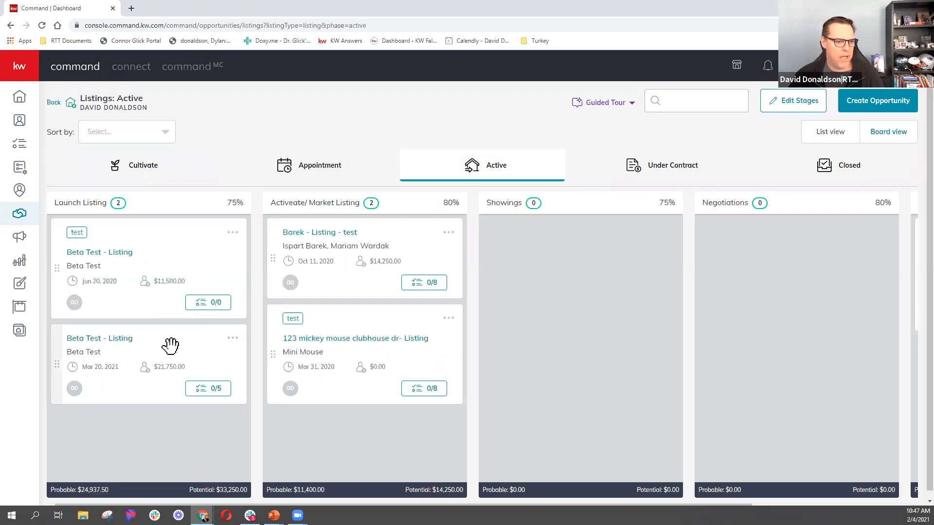
pyautogui.moveTo(170, 345); pyautogui.dragTo(148, 175)
pyautogui.doubleClick(148, 174)
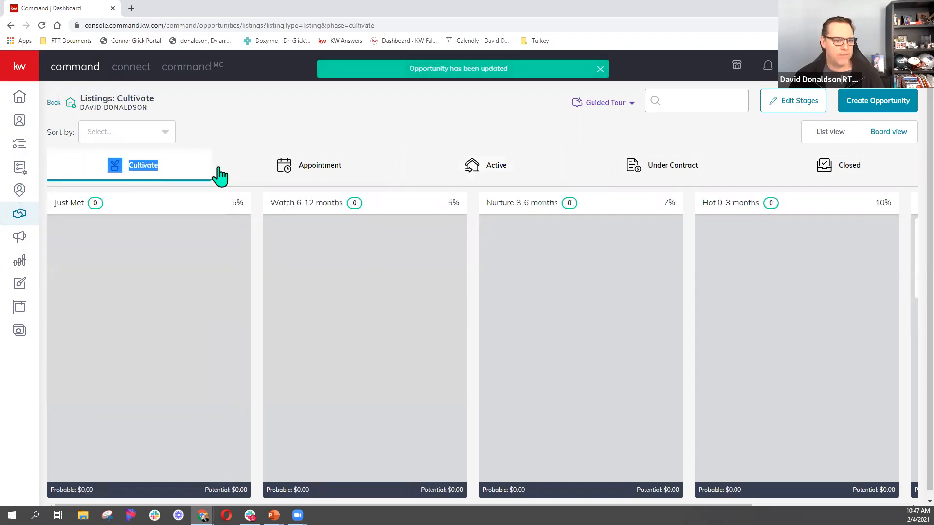
pyautogui.doubleClick(316, 168)
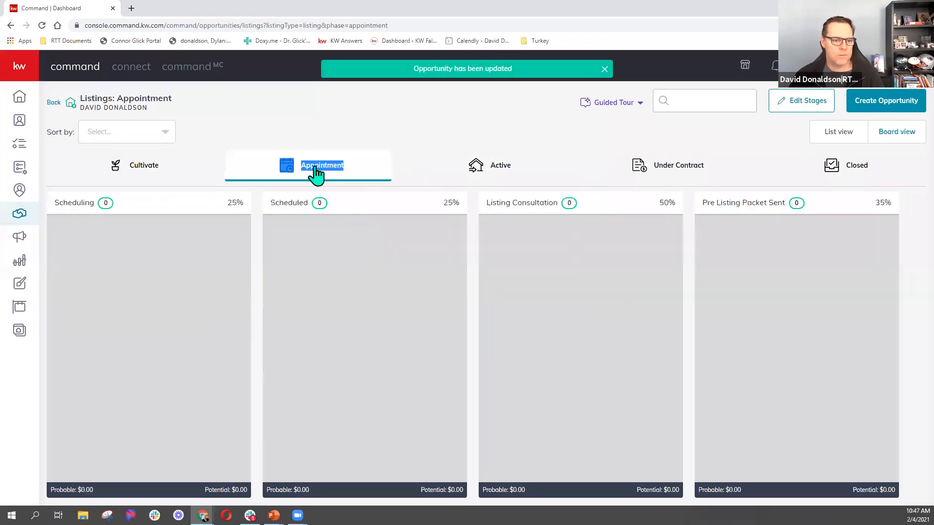
pyautogui.click(501, 170)
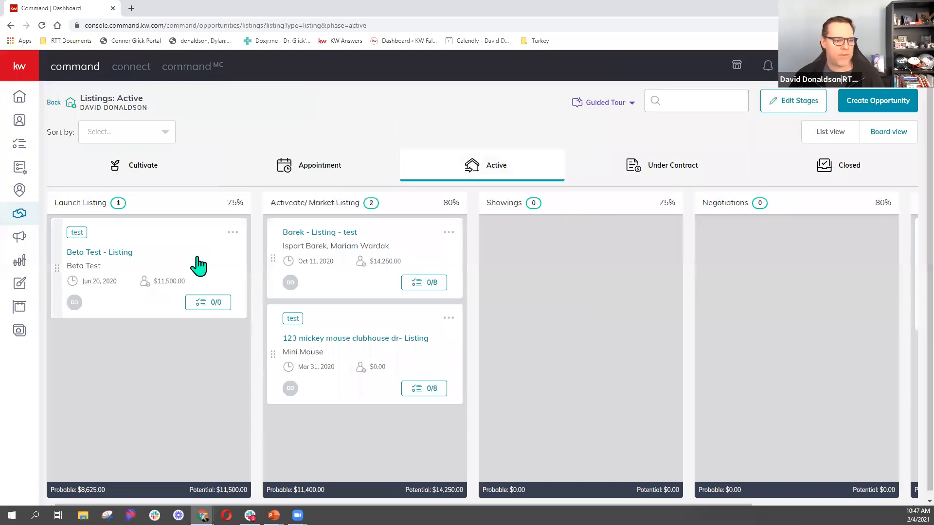
pyautogui.moveTo(213, 262); pyautogui.dragTo(142, 167)
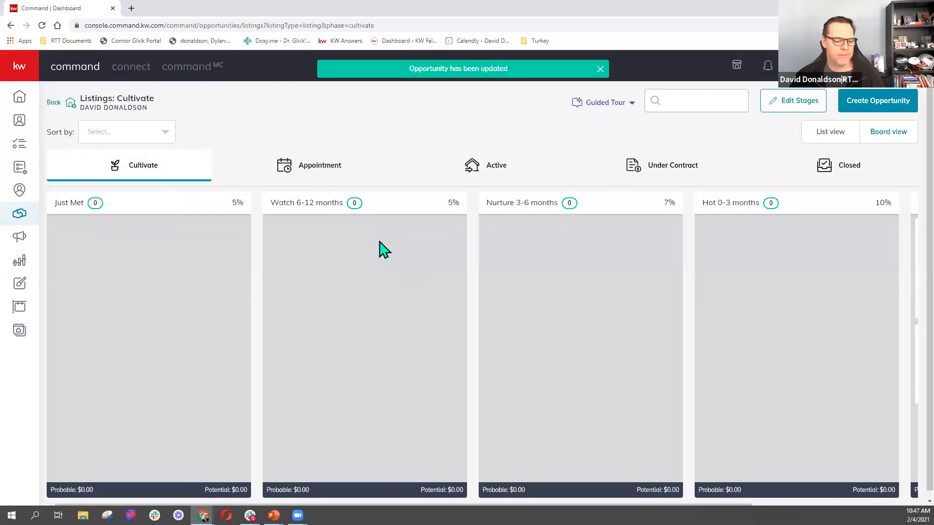
# - In the Cultivate phase, move both Beta Test listings from the Rety stage to the Watch 6-12 months stage
pyautogui.click(328, 171)
pyautogui.click(155, 176)
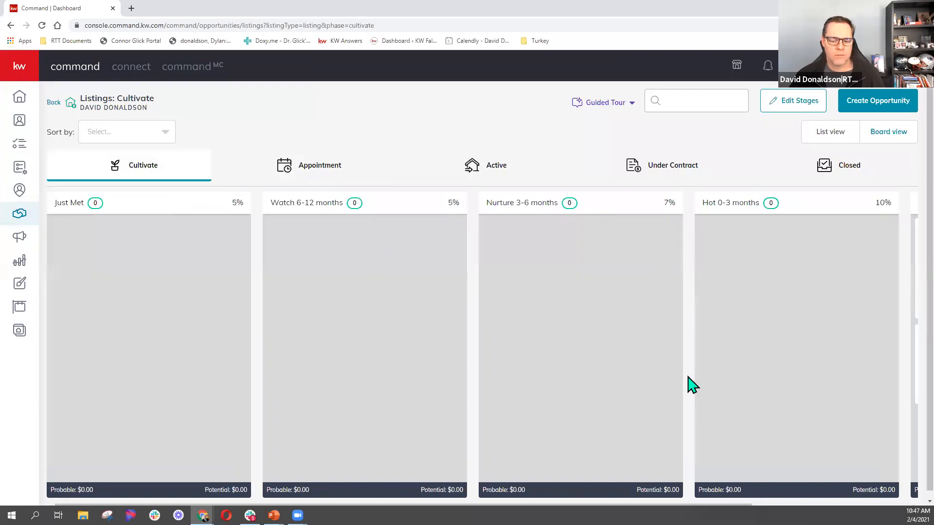
pyautogui.hscroll(4, 689, 386)
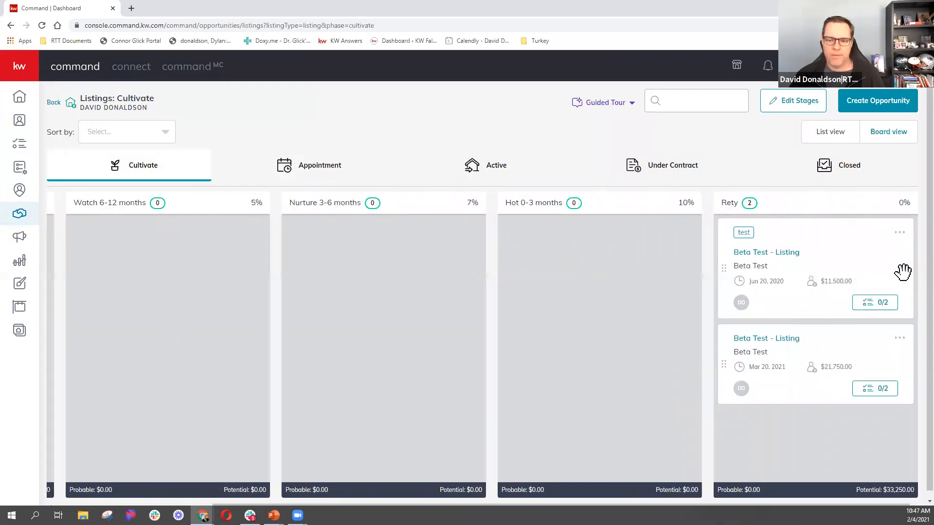
pyautogui.moveTo(817, 264); pyautogui.dragTo(234, 262)
pyautogui.moveTo(858, 242); pyautogui.dragTo(211, 357)
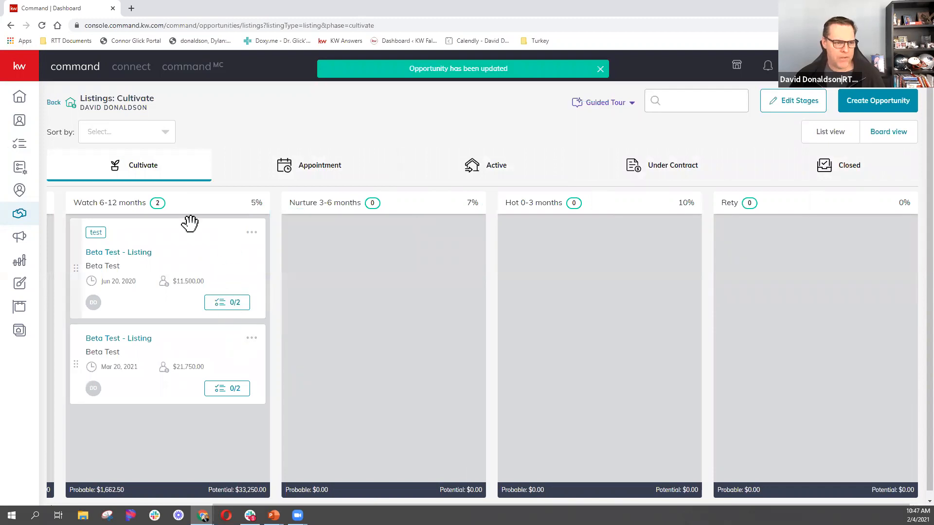
# - Open the Cultivate phase's stage editor and check the Just Met stage's name and probability settings without changing them
pyautogui.click(804, 113)
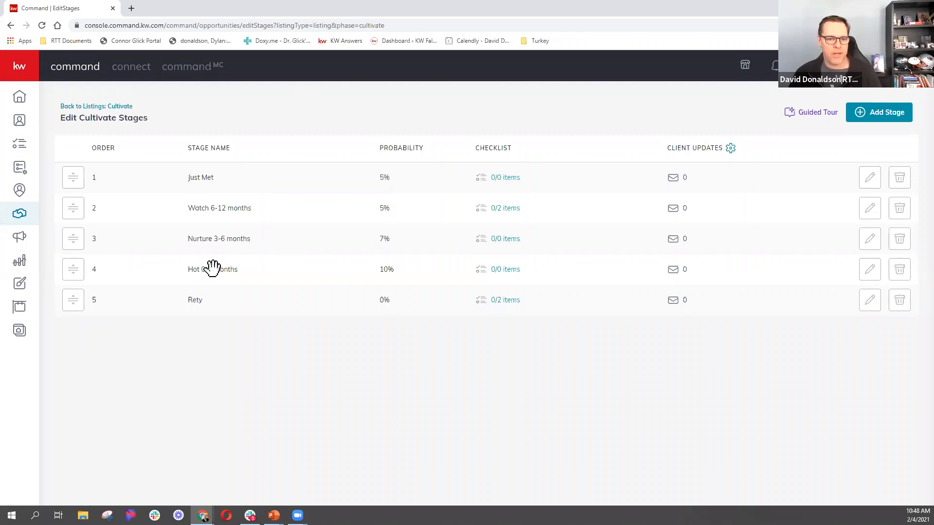
pyautogui.click(513, 178)
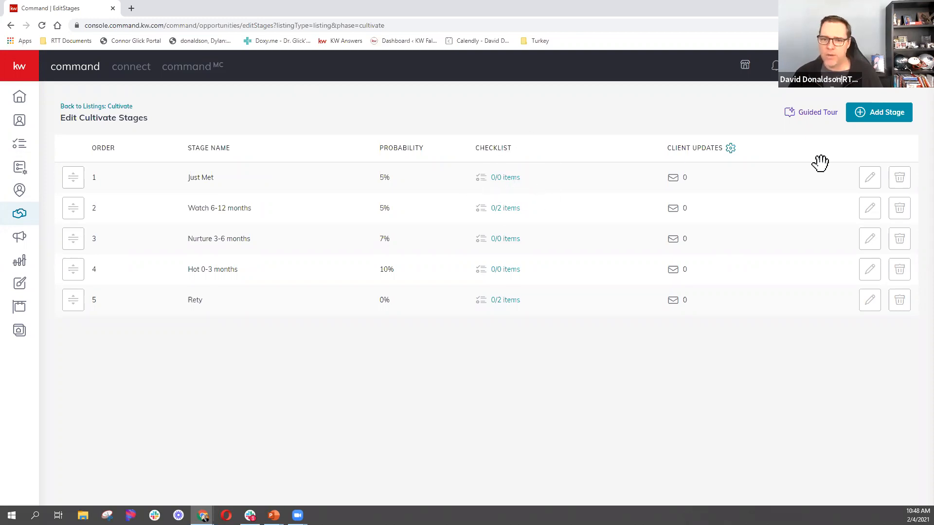
pyautogui.click(871, 180)
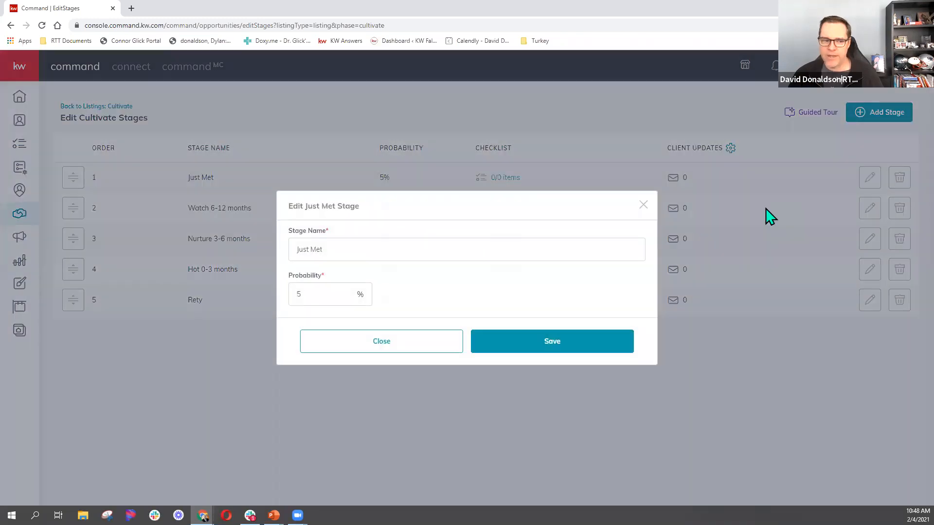
pyautogui.click(641, 203)
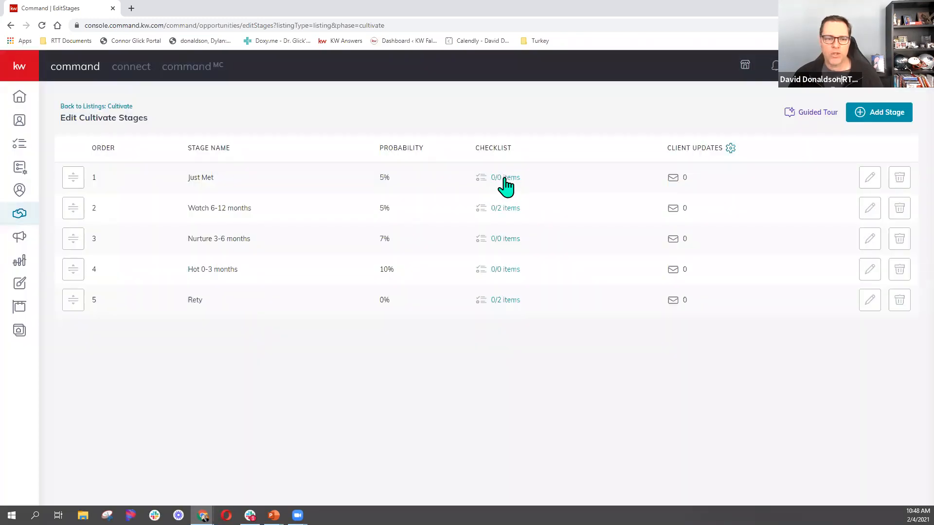
# - Add the item "Active Mobille App Smart plan" to the Just Met stage's checklist
pyautogui.click(506, 181)
pyautogui.click(326, 281)
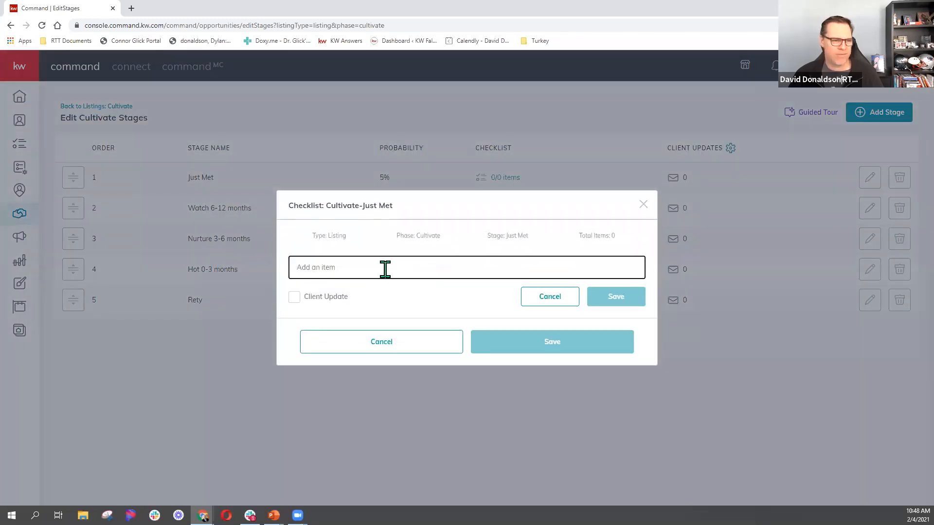
pyautogui.click(423, 265)
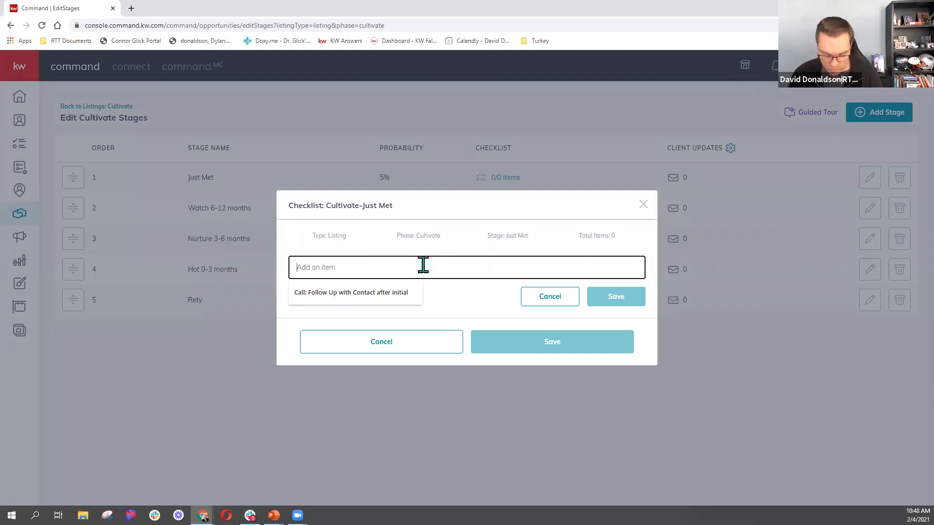
pyautogui.write('A')
pyautogui.press('BackSpace')
pyautogui.write('Se')
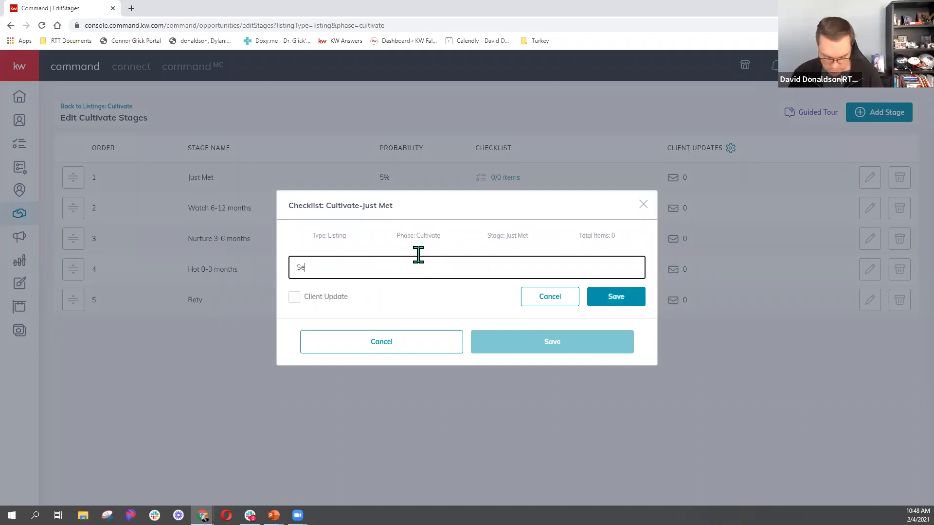
pyautogui.press('BackSpace')
pyautogui.write('Active Mobille App Smart plan')
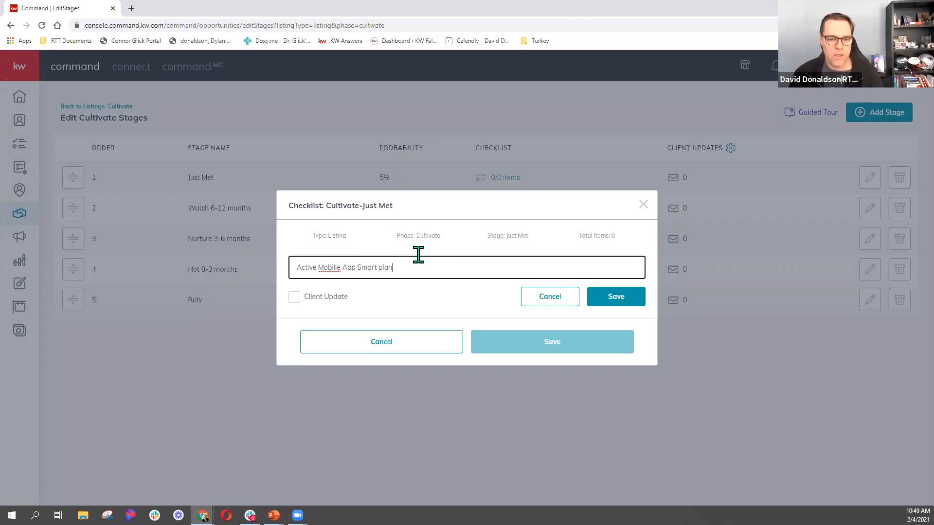
pyautogui.click(605, 300)
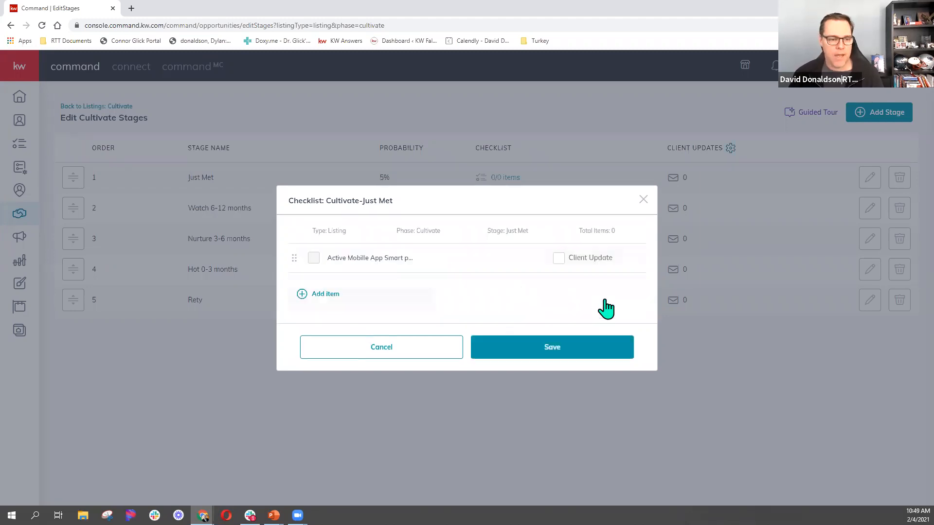
# - Add a "Set up a saved Search" item with Client Update enabled to the Just Met checklist, and save the checklist
pyautogui.click(326, 293)
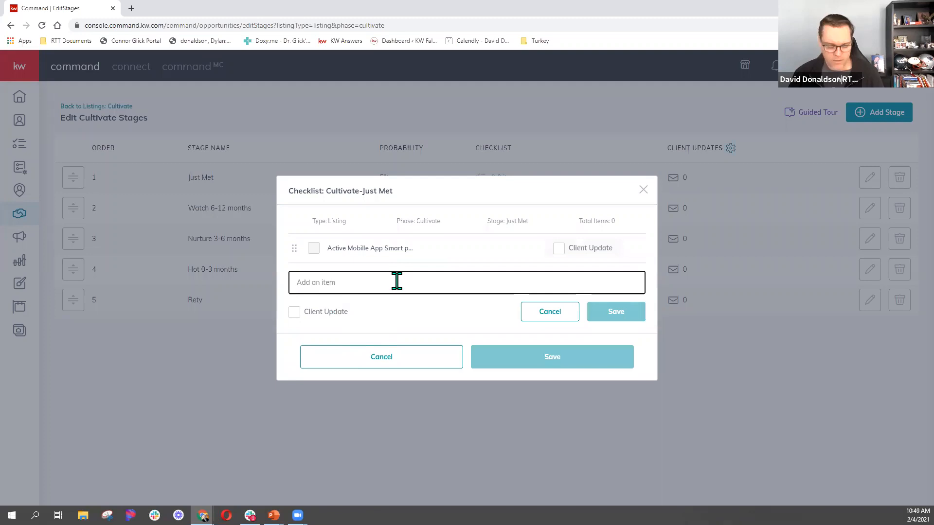
pyautogui.write('Set up a')
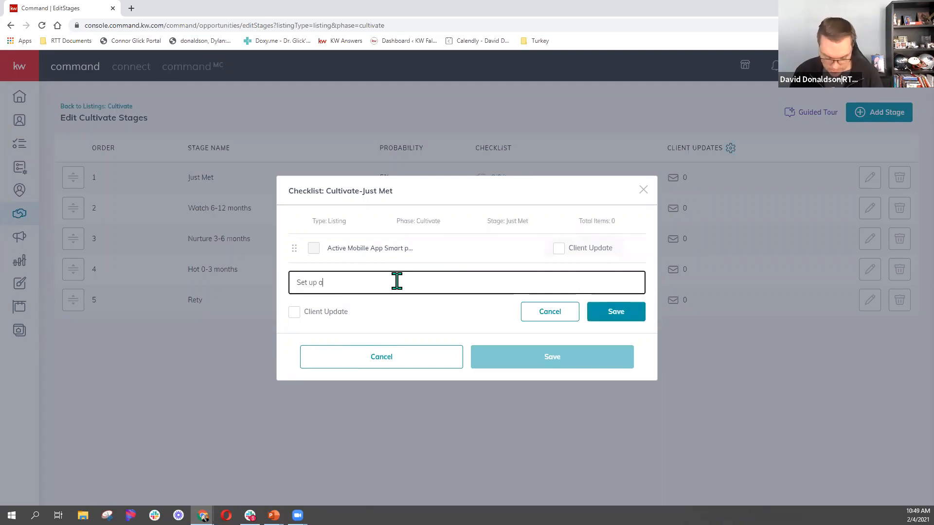
pyautogui.write(' saved Search')
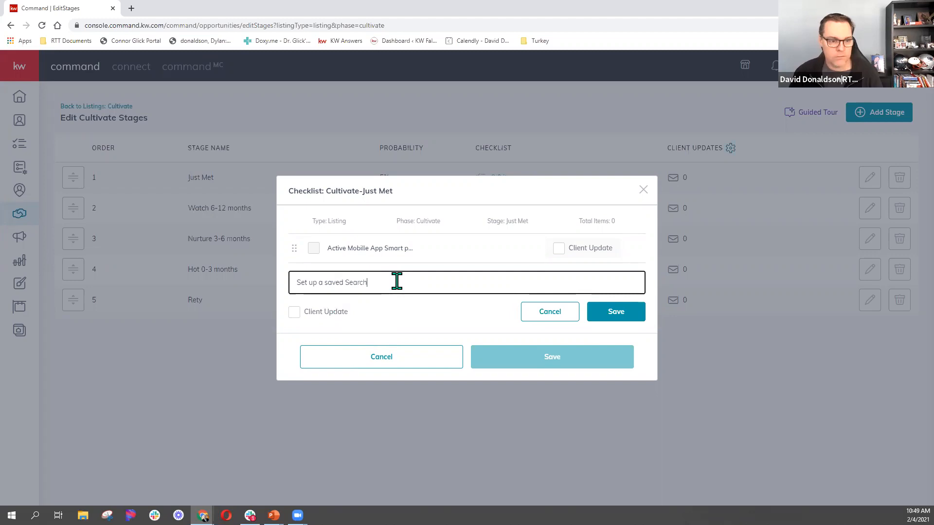
pyautogui.click(295, 312)
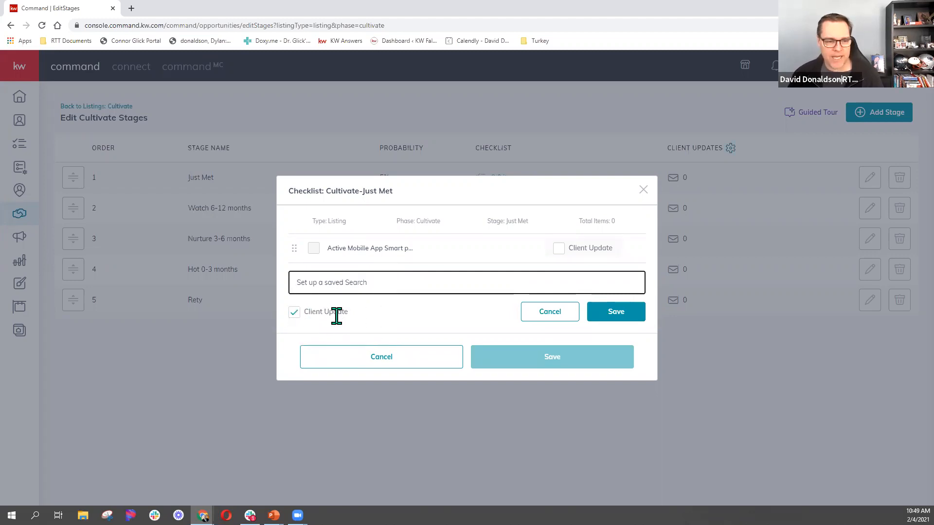
pyautogui.click(622, 317)
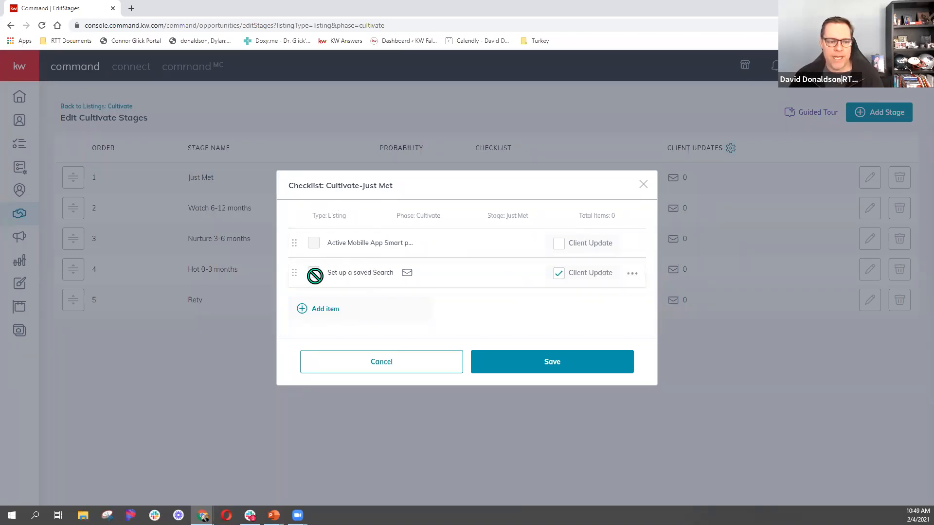
pyautogui.press('ctrl')
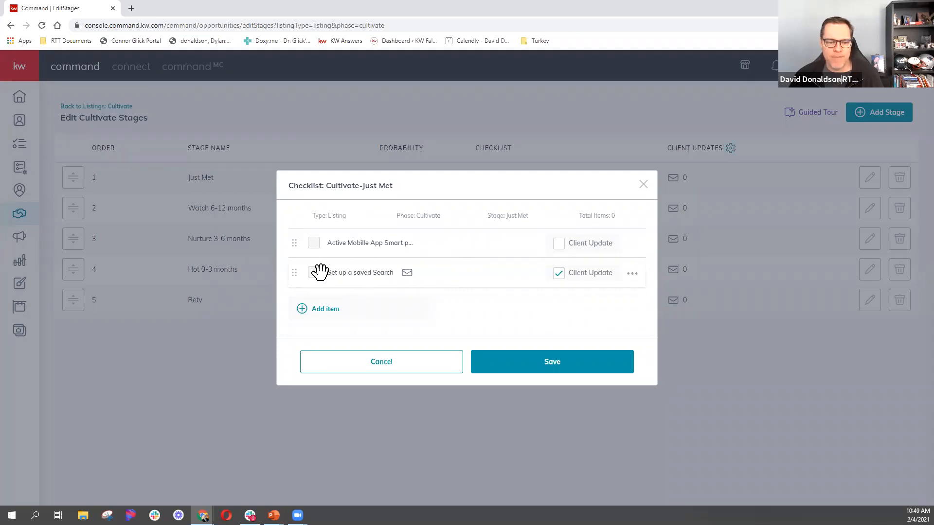
pyautogui.press('ctrl')
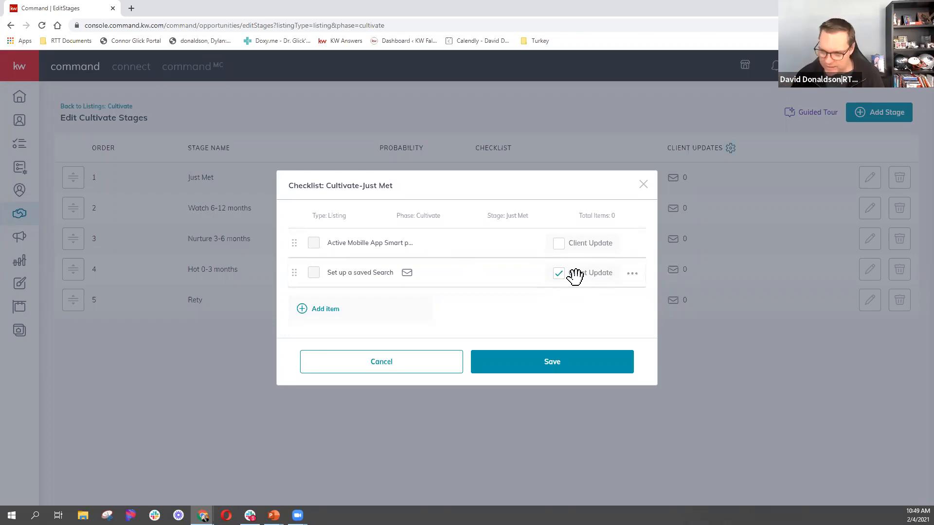
pyautogui.click(632, 275)
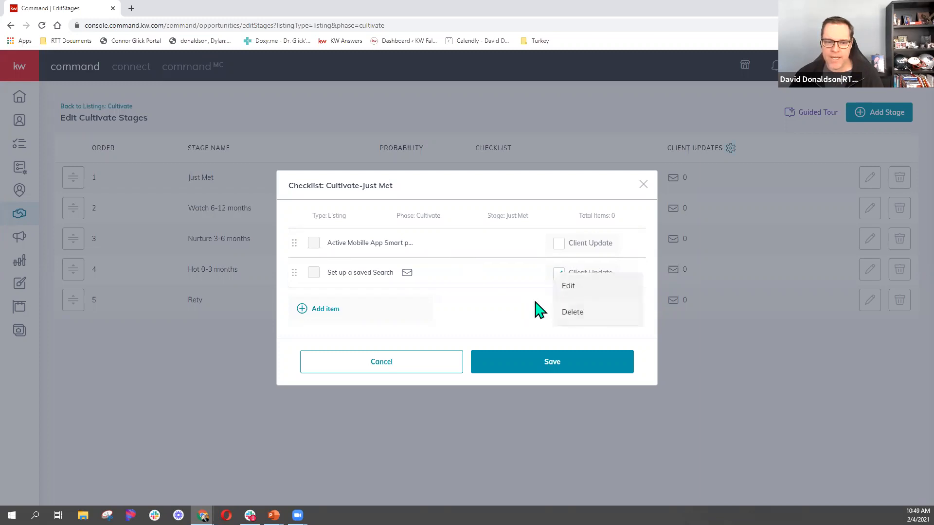
pyautogui.click(479, 295)
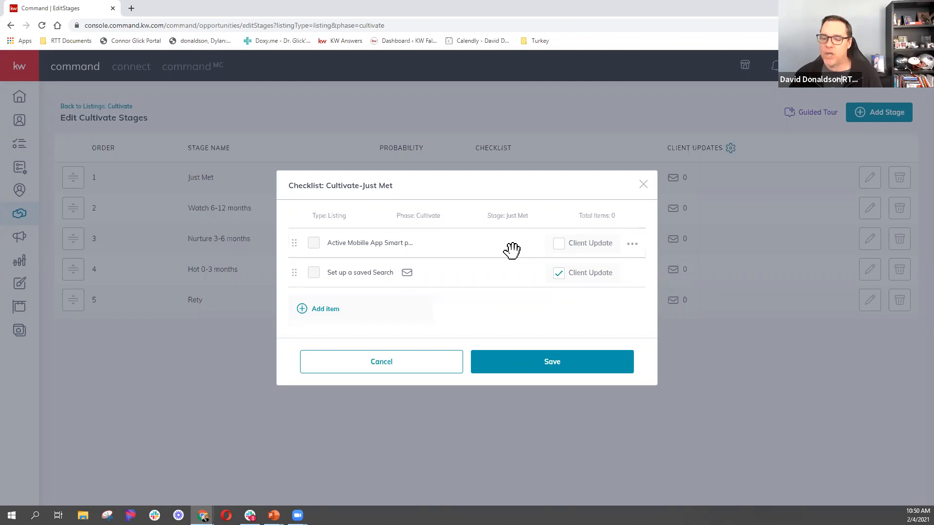
pyautogui.click(544, 361)
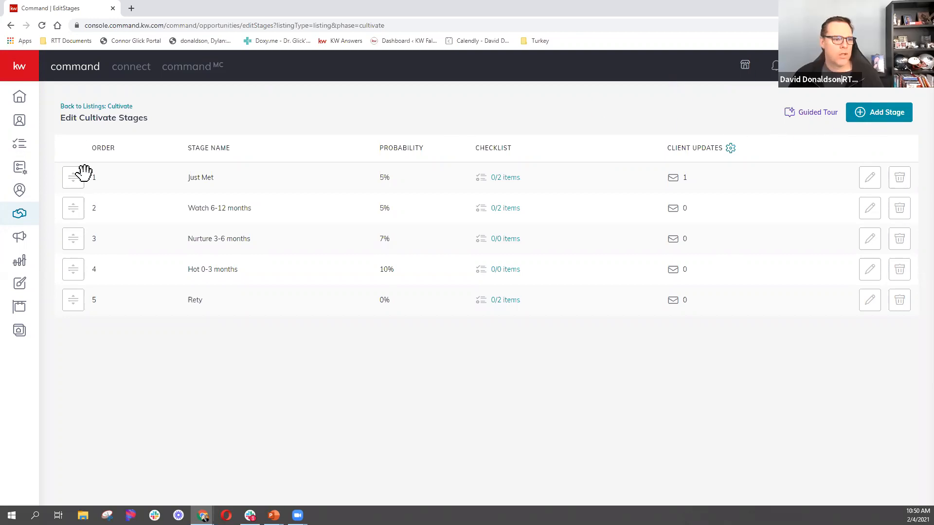
# - Return to the listings' Cultivate board and add a "one off" item to the checklist of the Beta Test listing tagged "test"
pyautogui.click(22, 214)
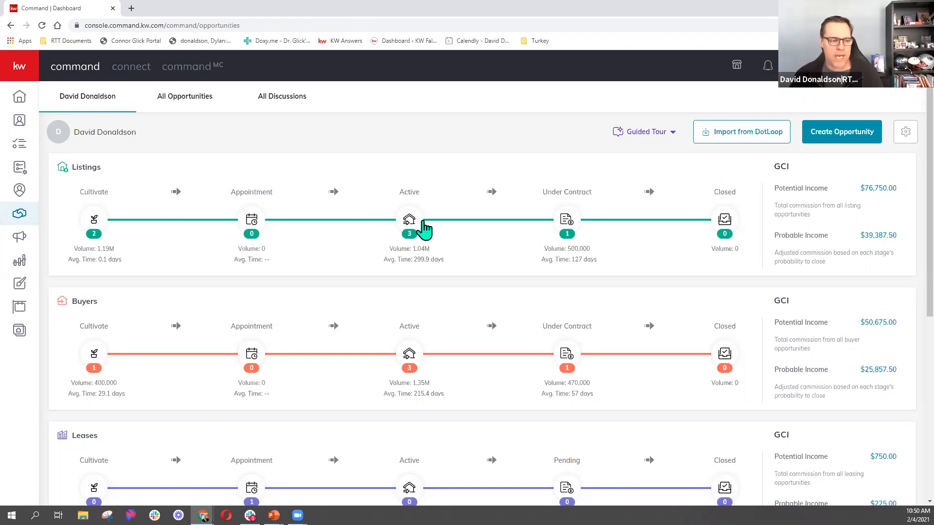
pyautogui.click(94, 223)
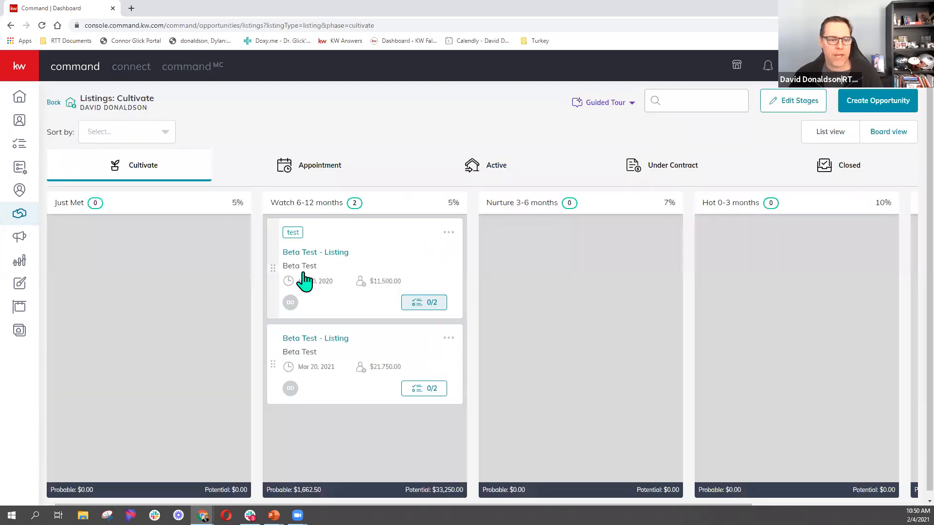
pyautogui.click(418, 305)
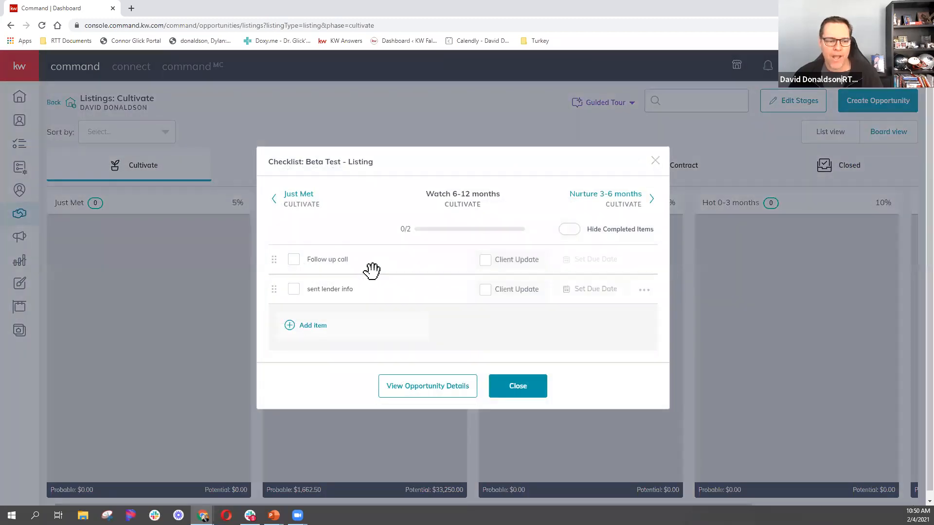
pyautogui.click(319, 327)
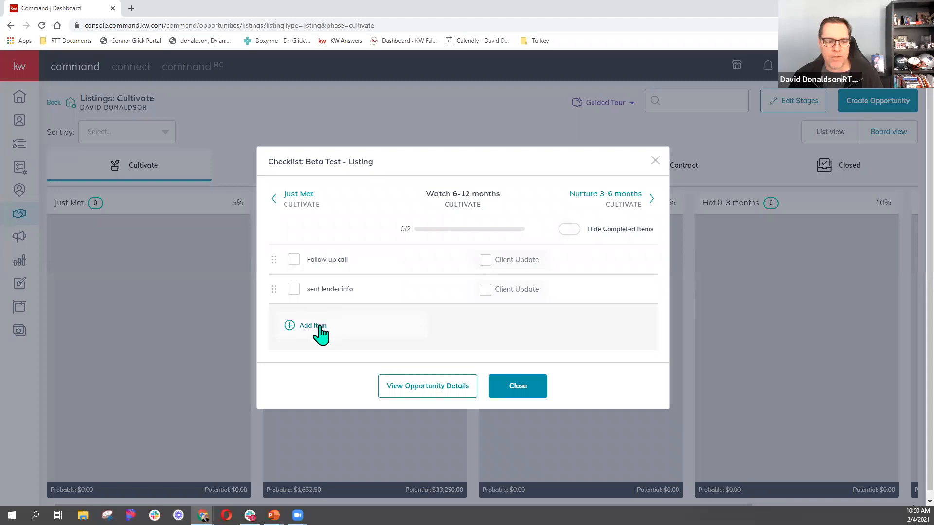
pyautogui.write('o')
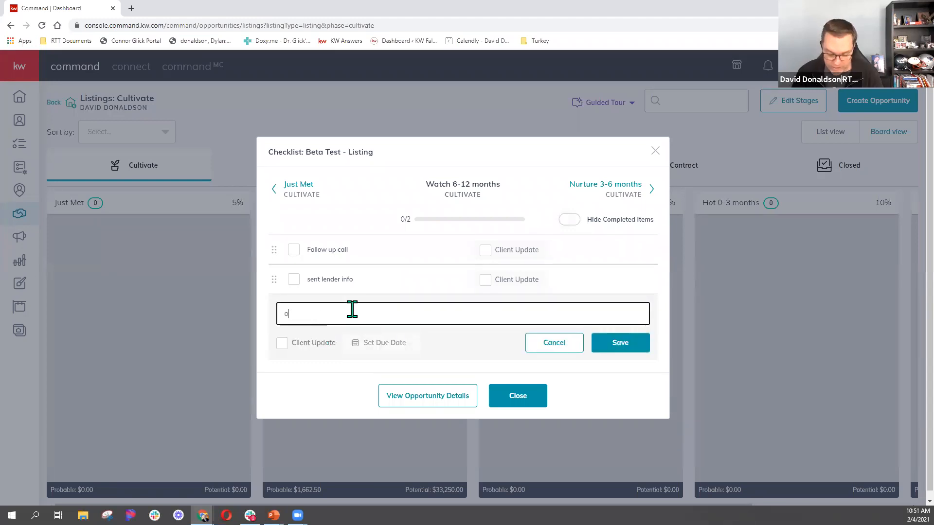
pyautogui.write('ne off')
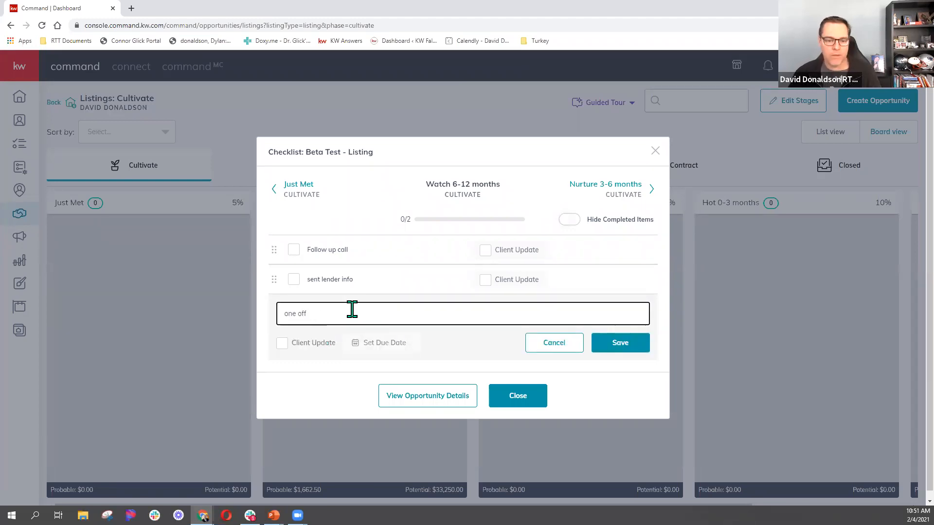
pyautogui.click(625, 348)
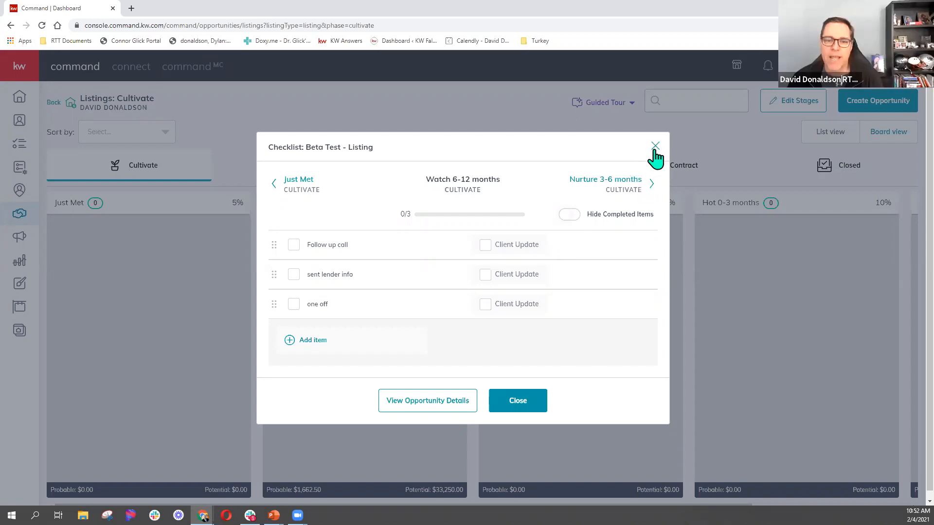
pyautogui.click(655, 146)
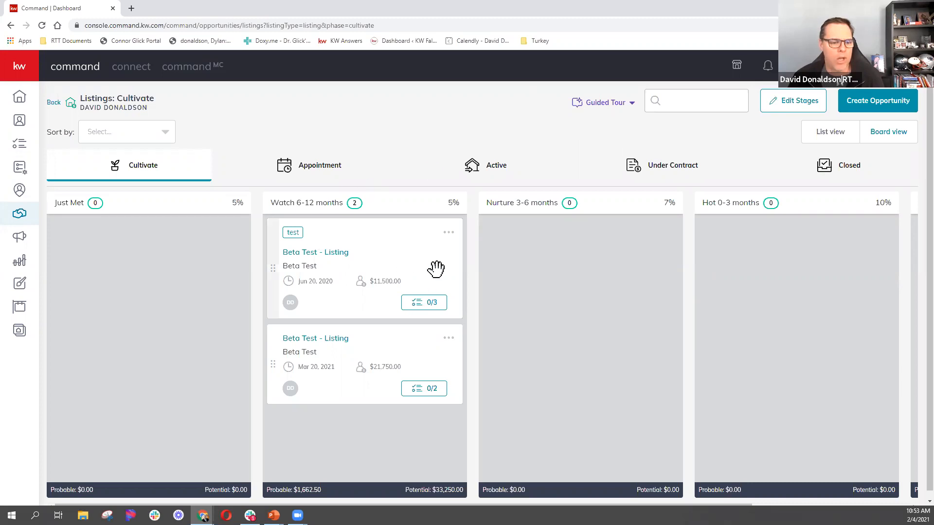
# - Open the details of the Beta Test listing tagged "test" and review its general information, property and seller worksheet sections
pyautogui.click(448, 236)
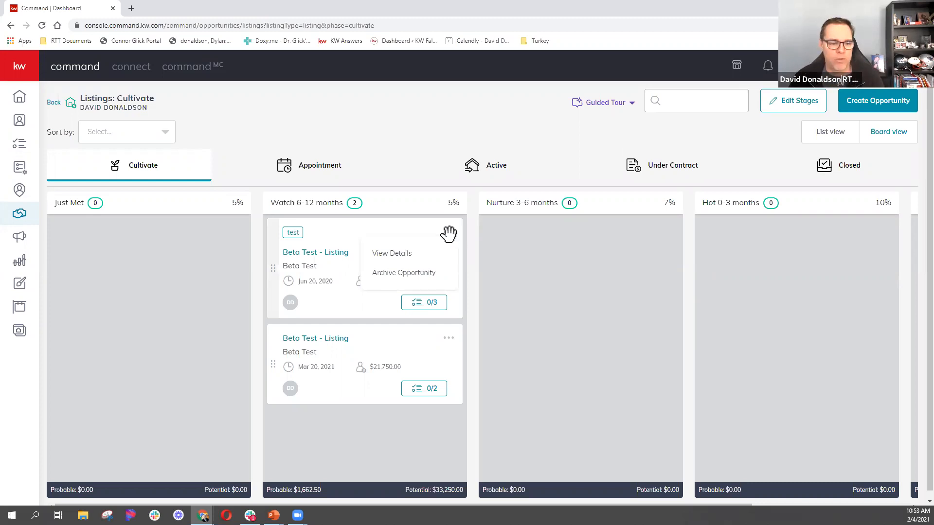
pyautogui.click(396, 261)
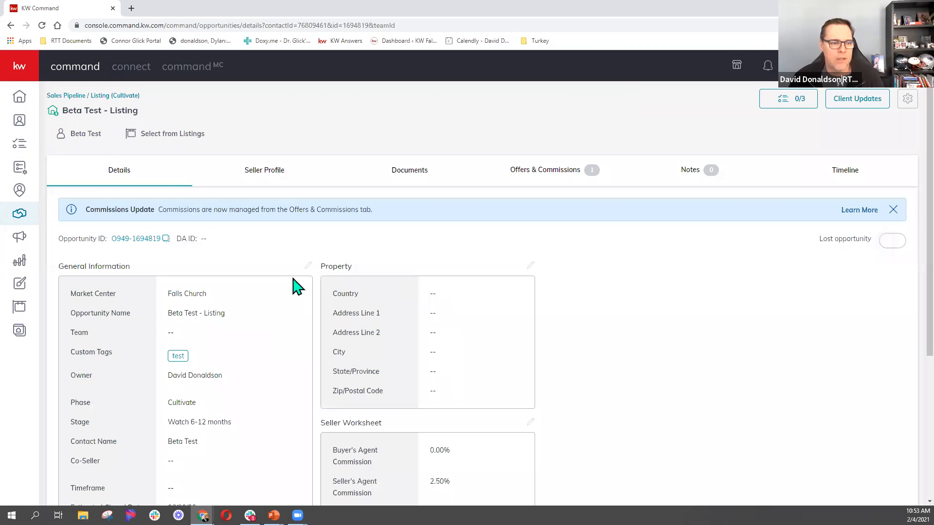
pyautogui.scroll(-4, 599, 398)
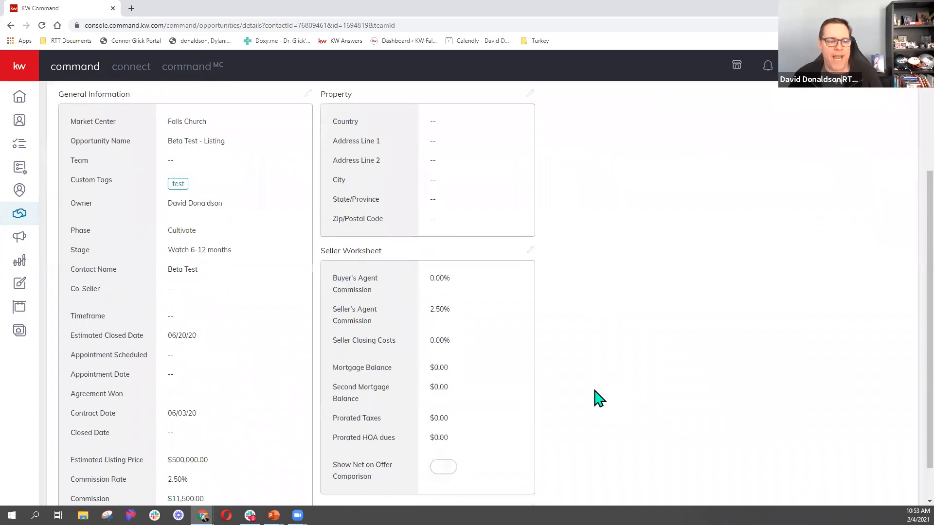
pyautogui.scroll(2, 598, 398)
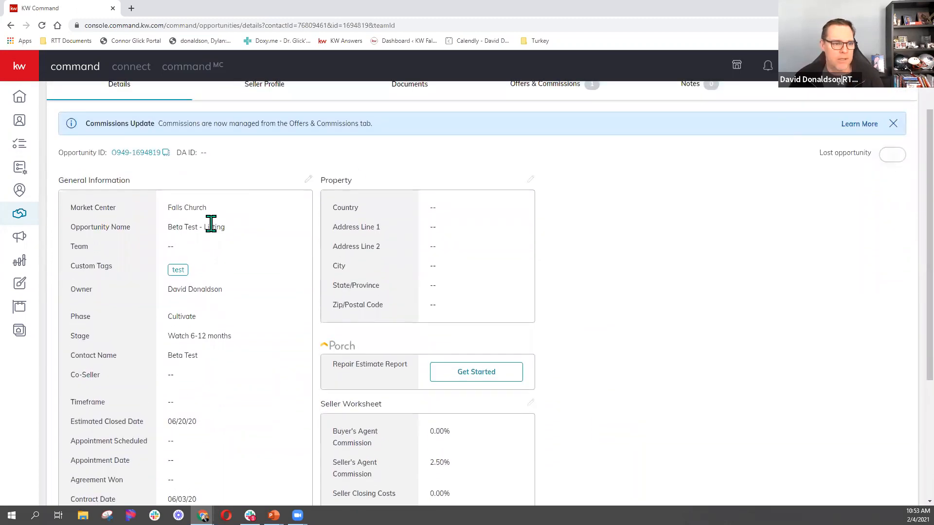
pyautogui.scroll(-2, 291, 302)
pyautogui.scroll(3, 290, 302)
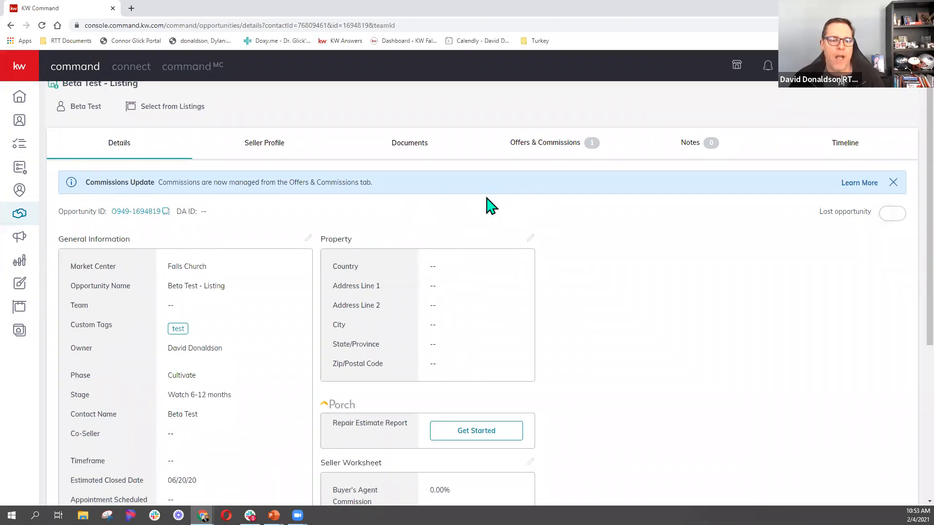
pyautogui.scroll(1, 747, 208)
pyautogui.press('ctrl')
pyautogui.press('ctrl')
# - Review the listing's Client Update email settings without changing them, and dismiss the Commissions Update notice
pyautogui.click(852, 115)
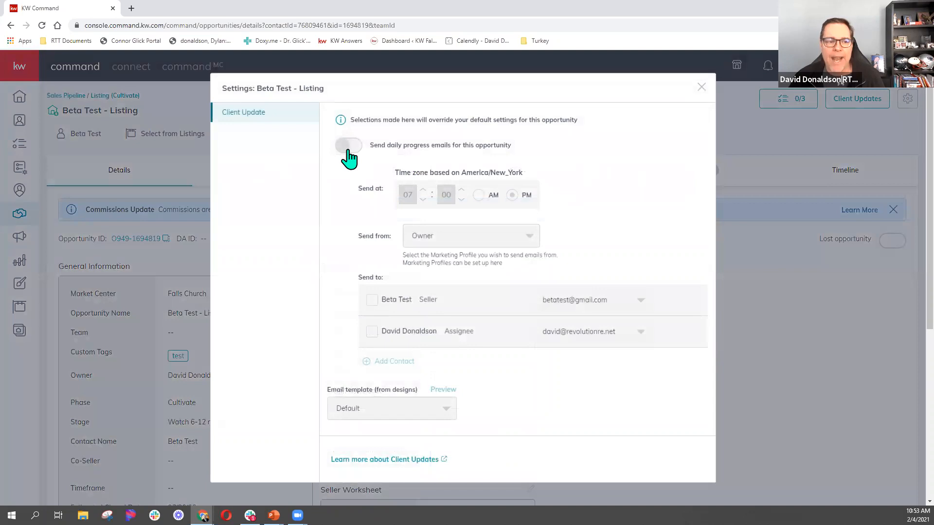
pyautogui.press('ctrl')
pyautogui.press('ctrl')
pyautogui.press('ctrl')
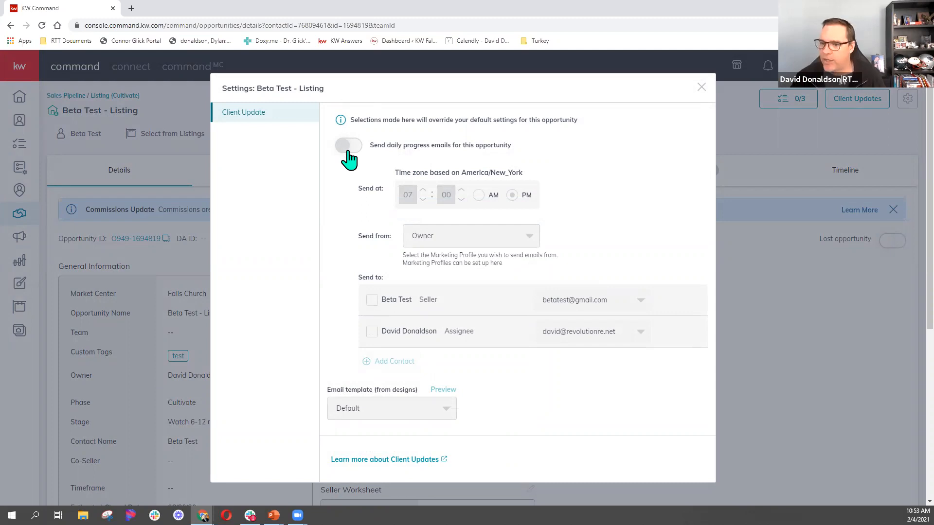
pyautogui.click(701, 88)
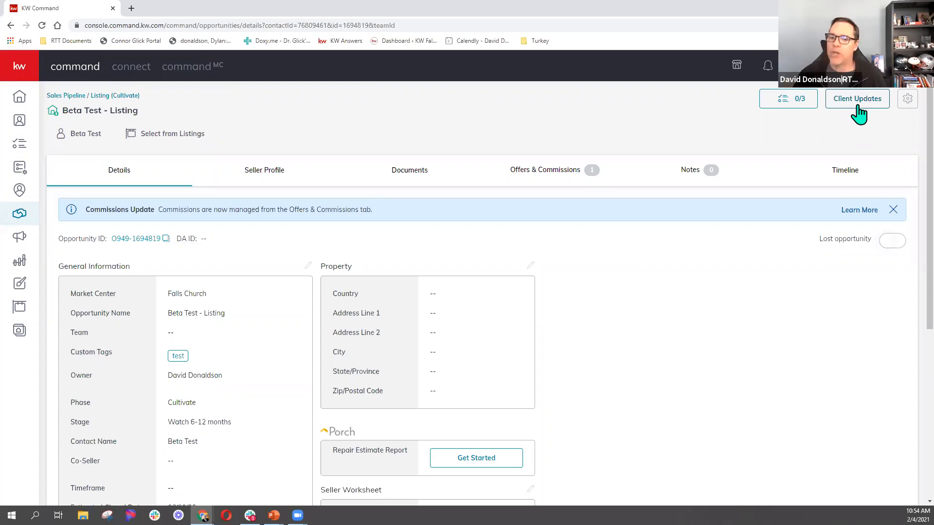
pyautogui.click(894, 210)
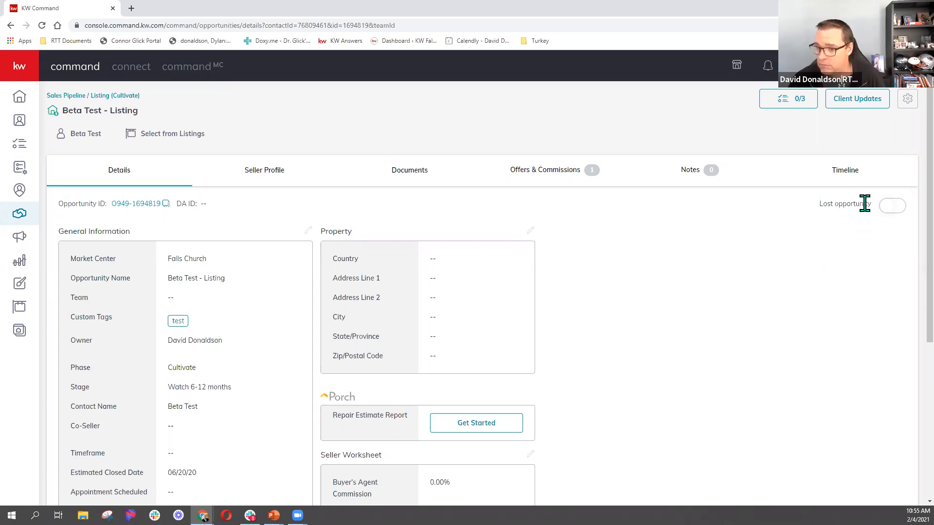
pyautogui.press('ctrl')
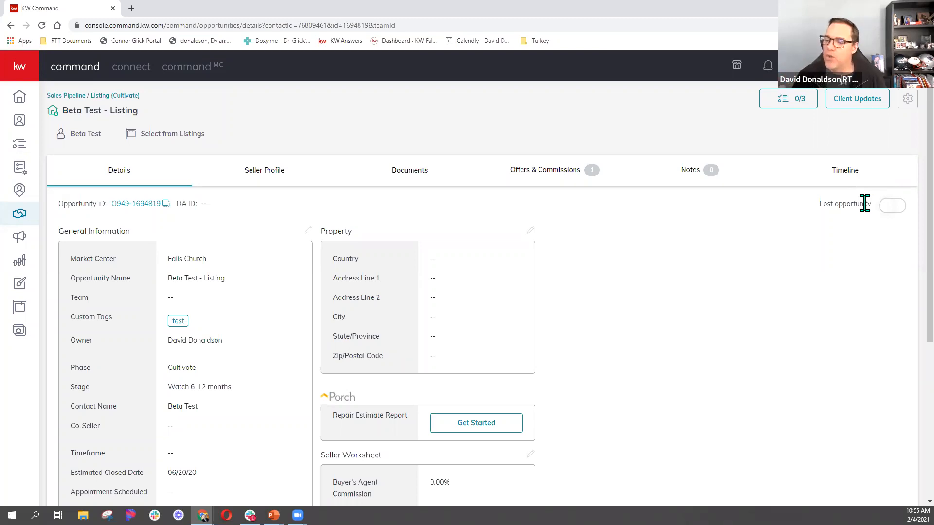
pyautogui.click(864, 203)
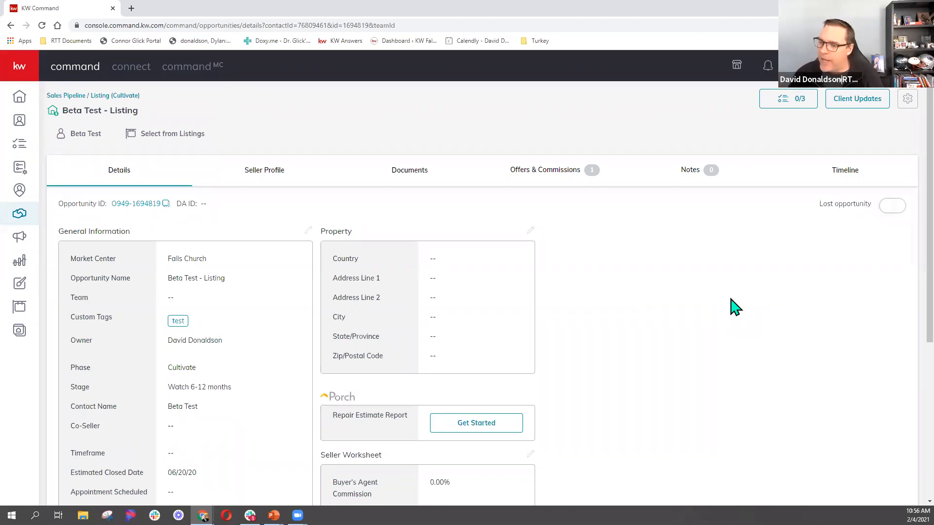
pyautogui.press('ctrl')
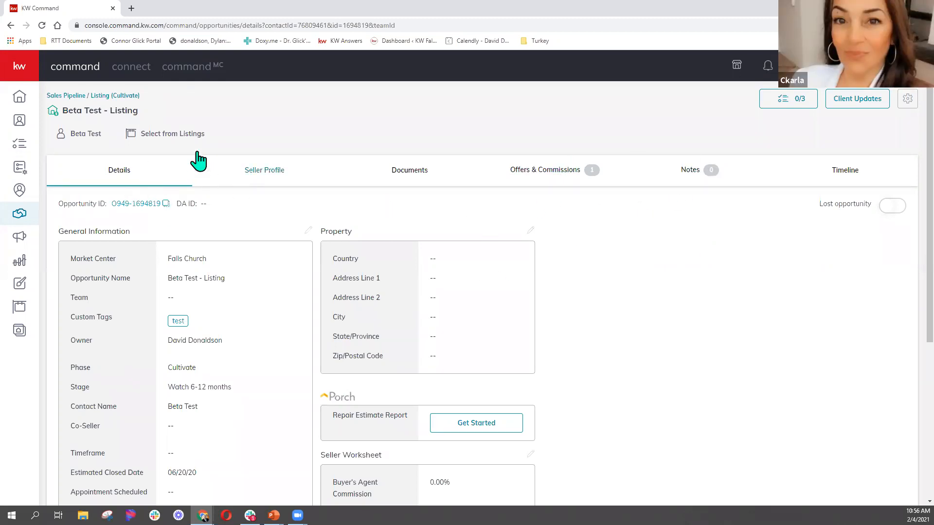
pyautogui.press('ctrl')
pyautogui.press('ctrl')
pyautogui.press('ctrl')
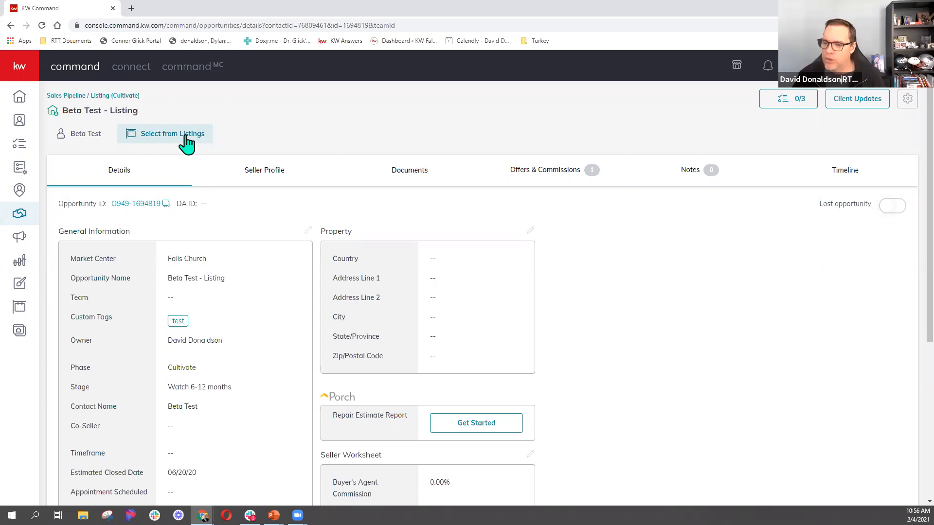
pyautogui.click(186, 137)
pyautogui.click(187, 137)
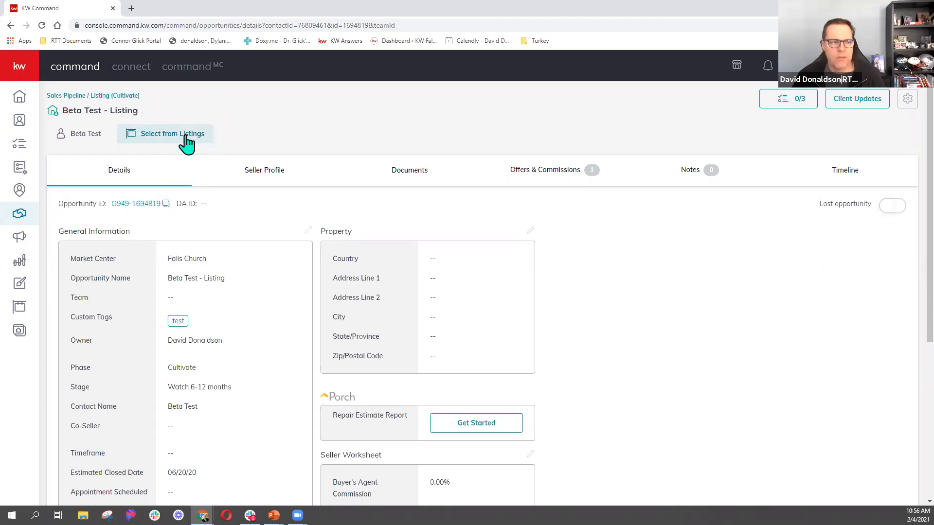
pyautogui.click(185, 135)
pyautogui.click(185, 136)
pyautogui.click(185, 135)
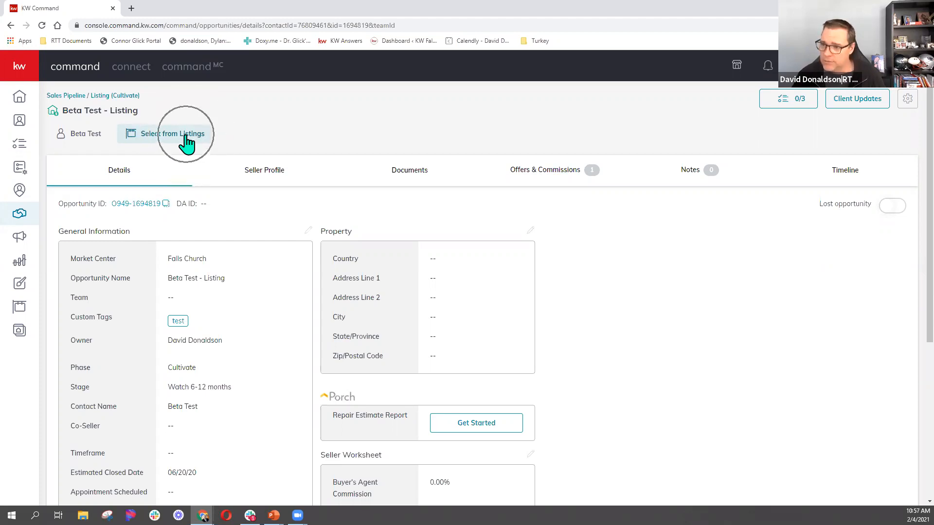
# - Review the listing's Seller Profile and Documents sections
pyautogui.click(261, 175)
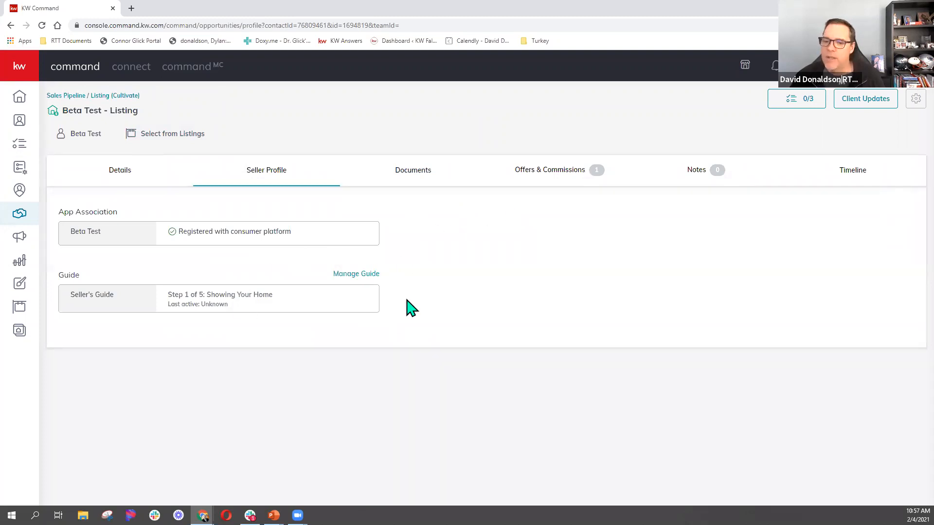
pyautogui.click(424, 174)
pyautogui.click(425, 179)
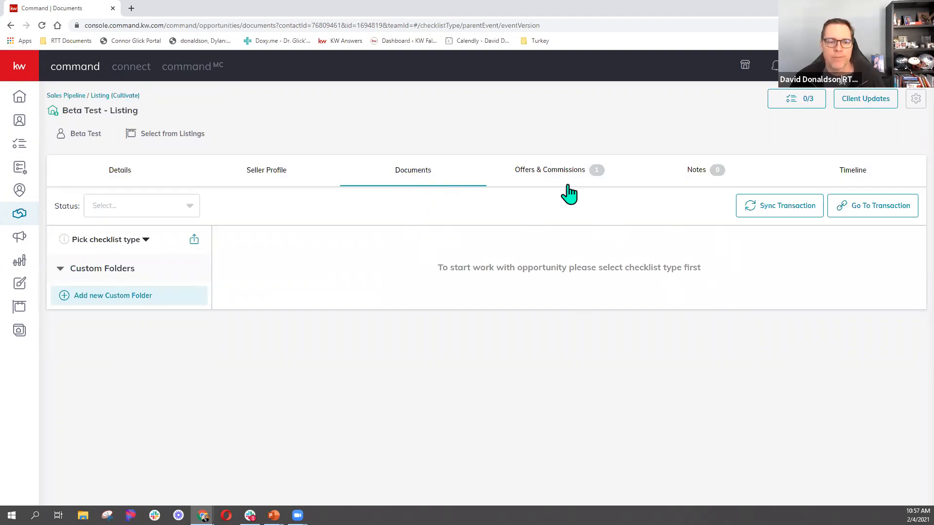
# - Start a new offer version named "Initial Offer" for the listing, keep the default dates, and continue to its Parties section
pyautogui.click(554, 177)
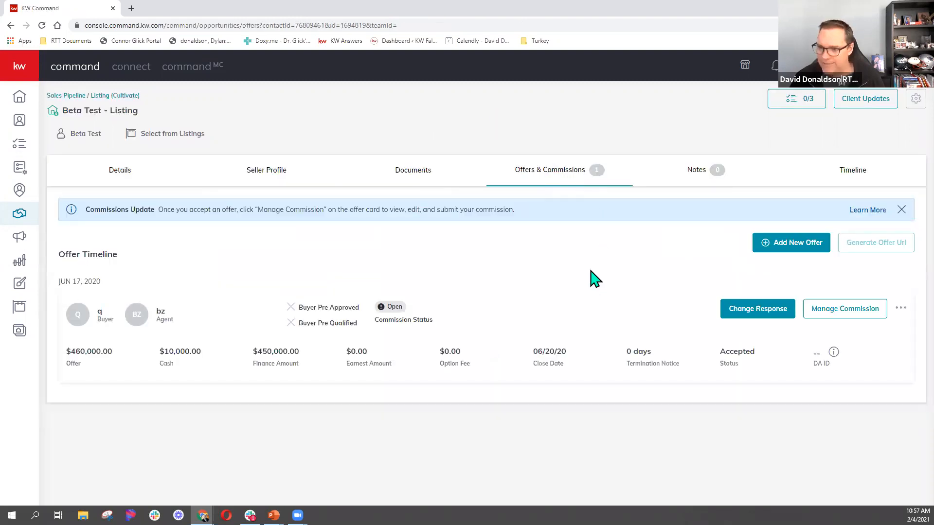
pyautogui.click(781, 243)
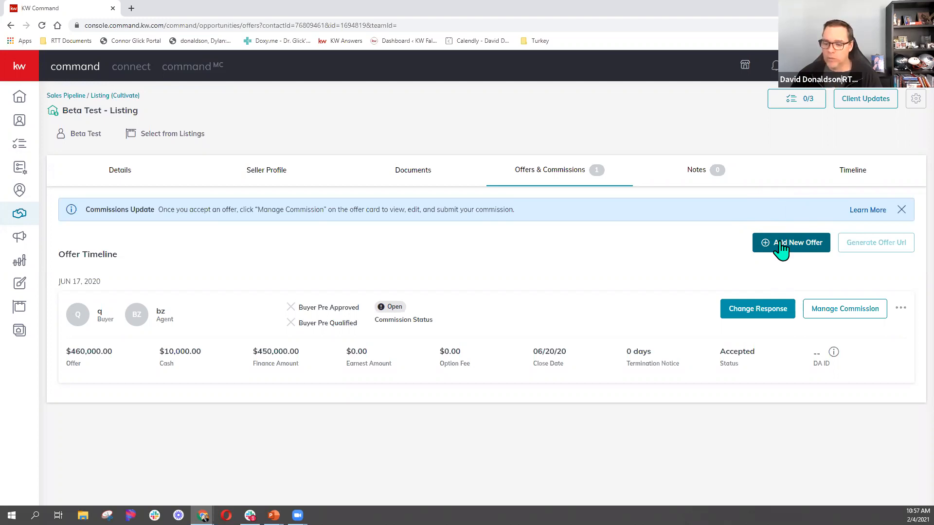
pyautogui.click(779, 244)
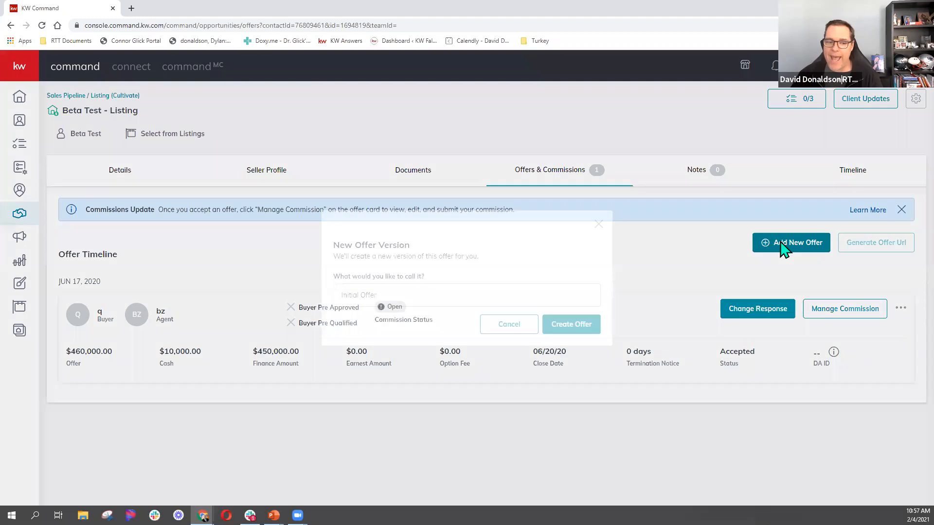
pyautogui.click(408, 304)
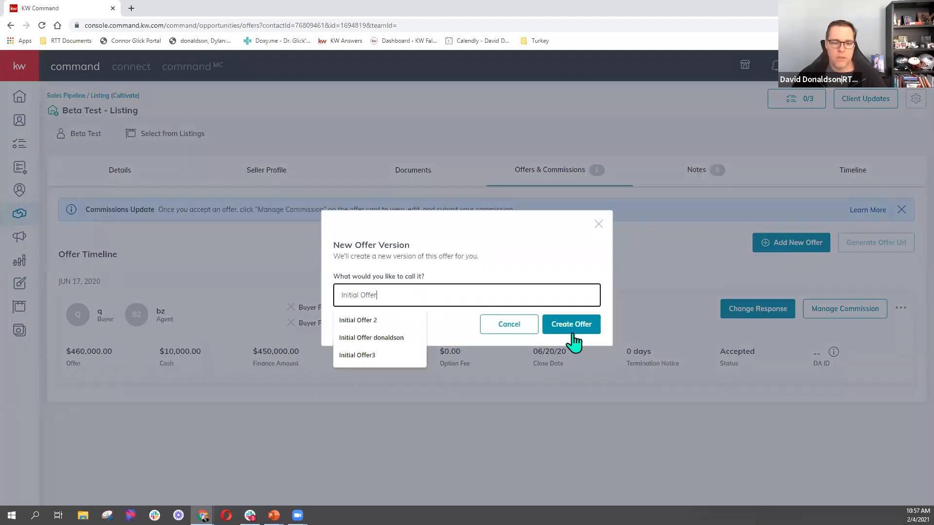
pyautogui.click(571, 327)
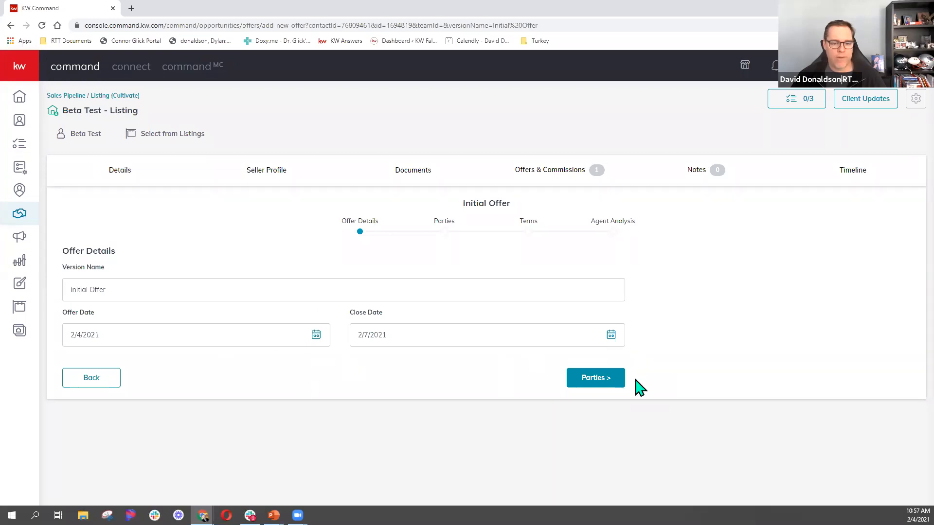
pyautogui.click(598, 384)
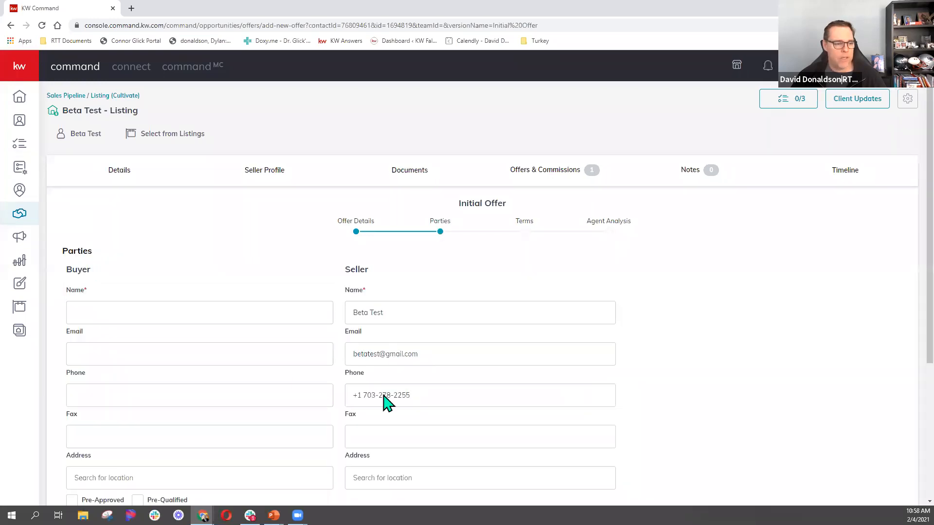
# - Look over the offer's Parties form and enter the name of the buyer's representing associate
pyautogui.scroll(-3, 387, 401)
pyautogui.scroll(-1, 237, 440)
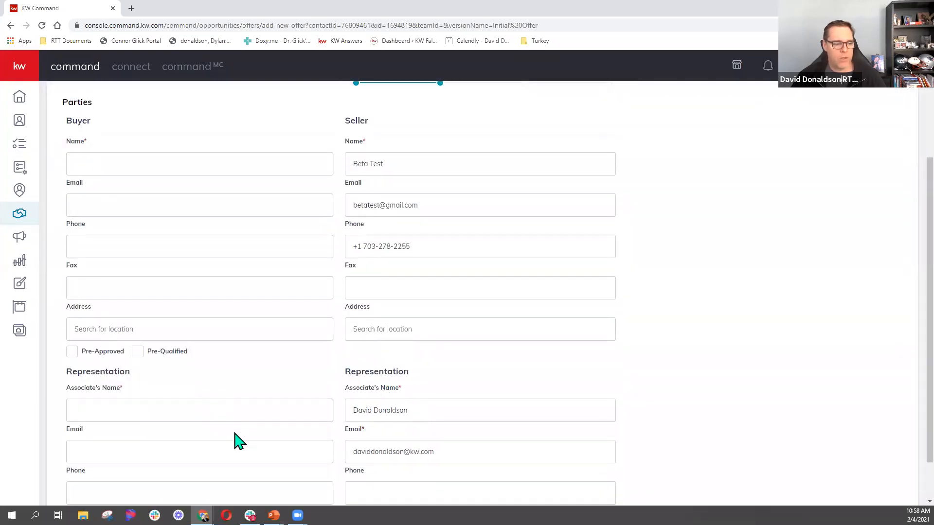
pyautogui.scroll(4, 329, 219)
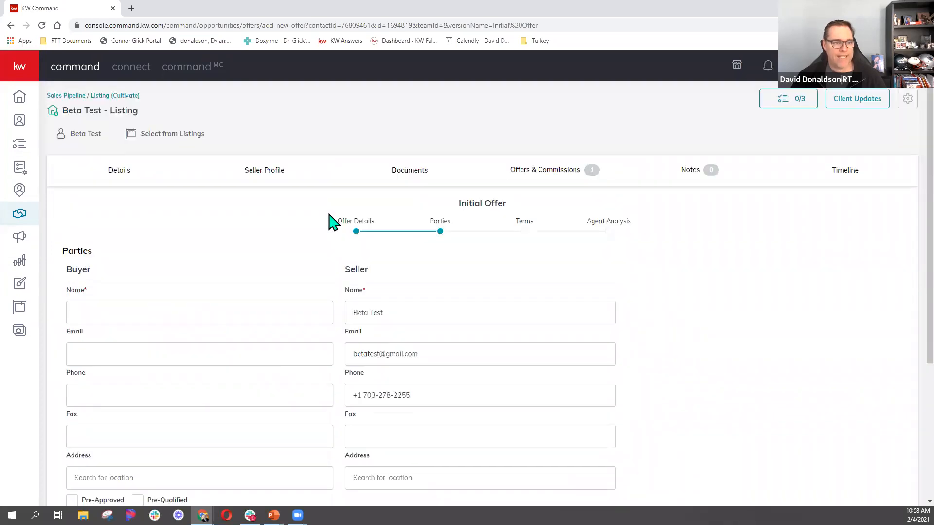
pyautogui.click(174, 137)
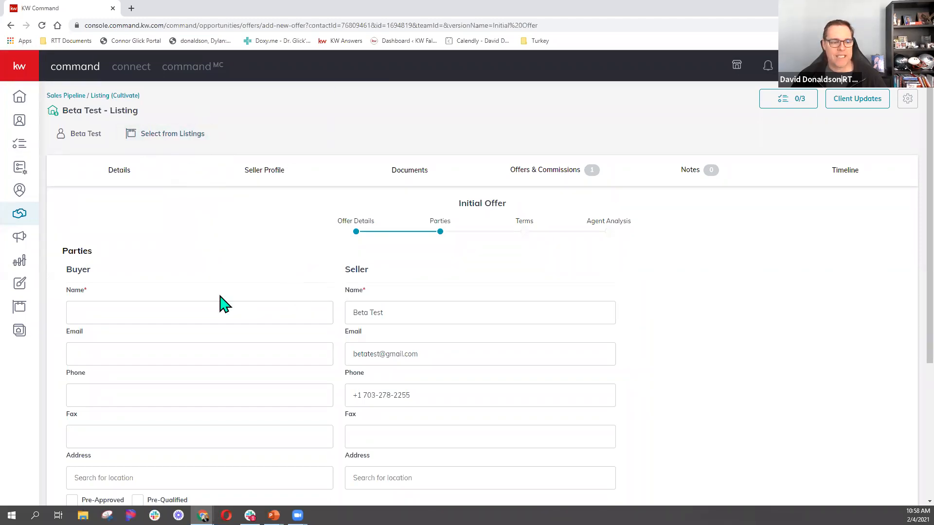
pyautogui.scroll(-4, 222, 304)
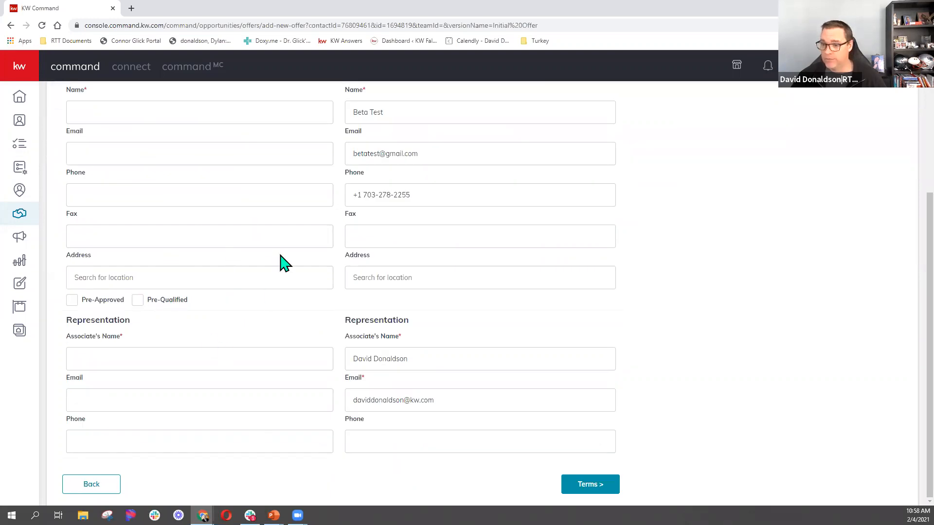
pyautogui.click(586, 490)
pyautogui.click(200, 372)
pyautogui.write('andy s')
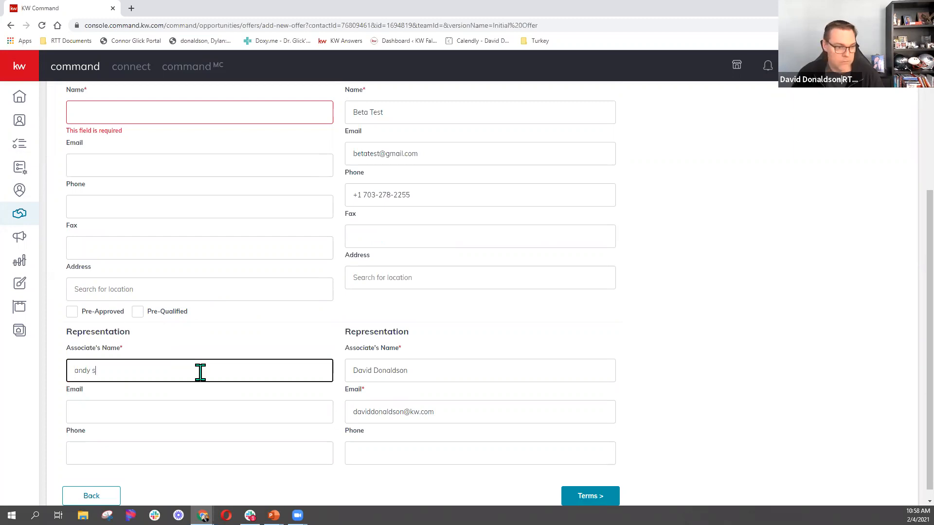
# - Enter the buyer's name in the offer and continue to the Terms section
pyautogui.scroll(-1, 200, 371)
pyautogui.click(120, 105)
pyautogui.scroll(3, 119, 104)
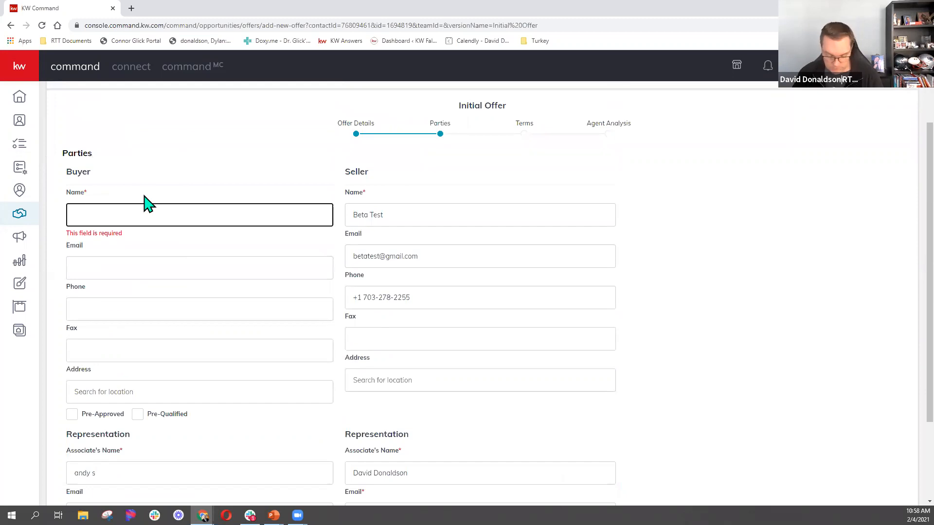
pyautogui.write('joe smith')
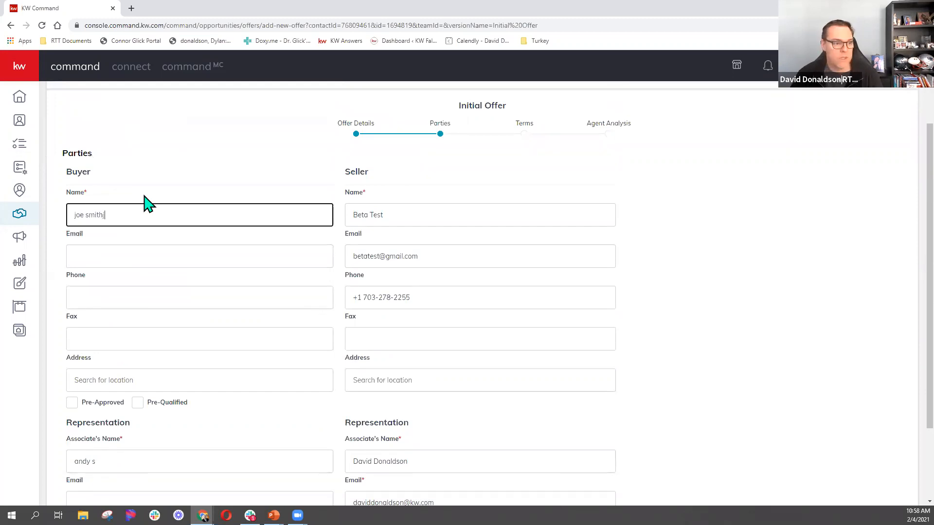
pyautogui.scroll(-2, 145, 203)
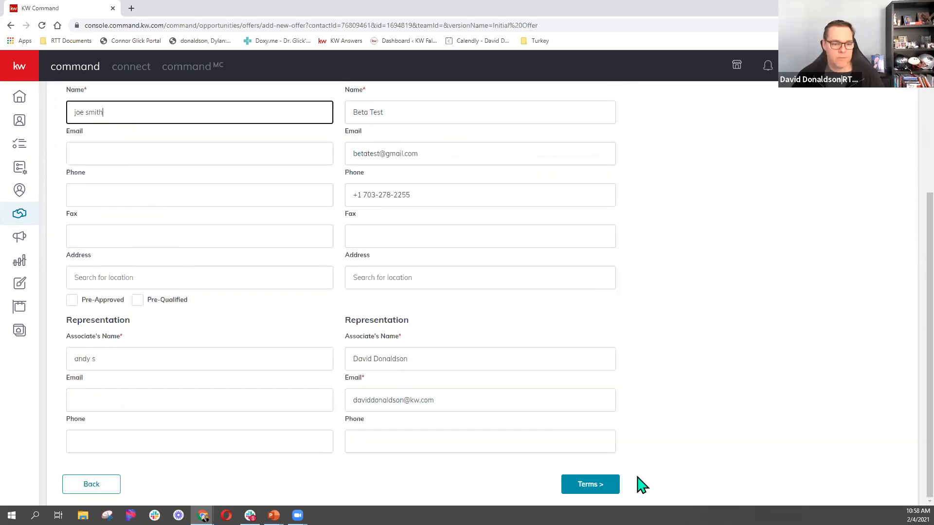
pyautogui.click(596, 485)
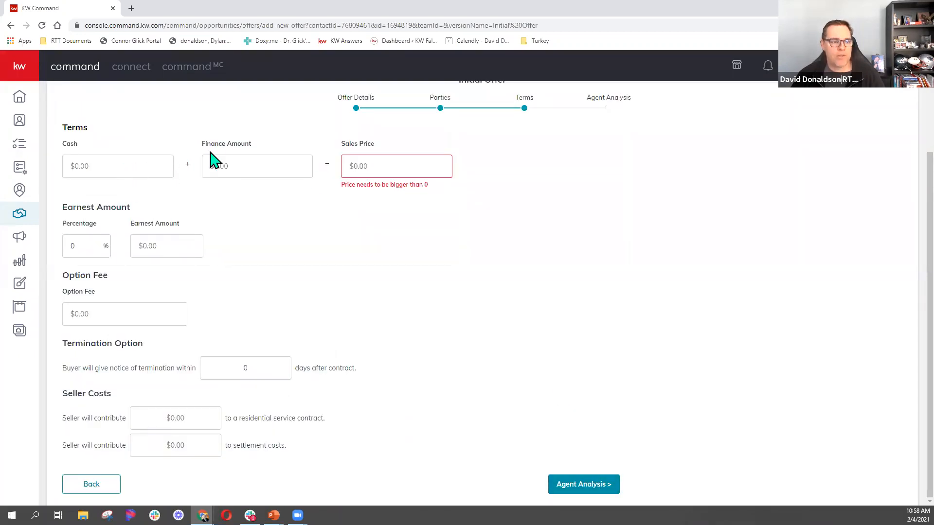
# - Set the offer's cash amount to $100,000 in the terms
pyautogui.click(107, 161)
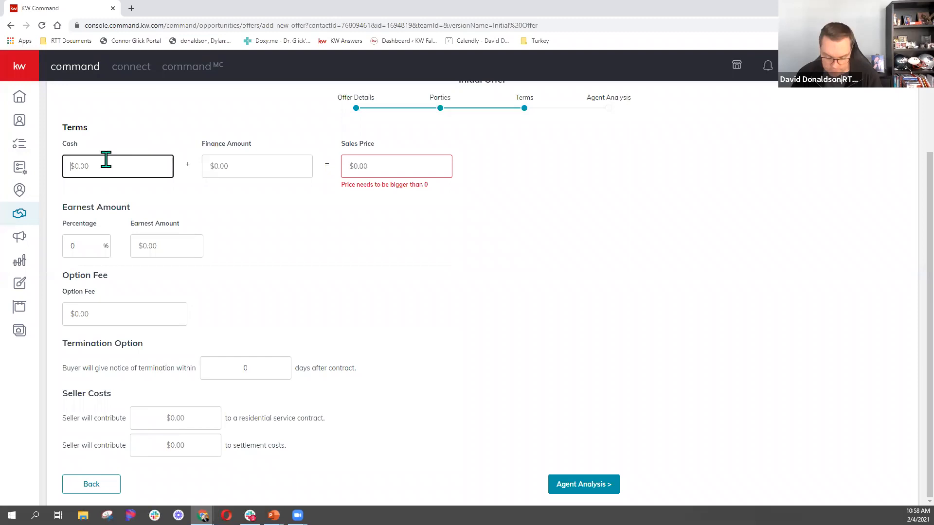
pyautogui.write('5')
pyautogui.moveTo(388, 179); pyautogui.dragTo(344, 185)
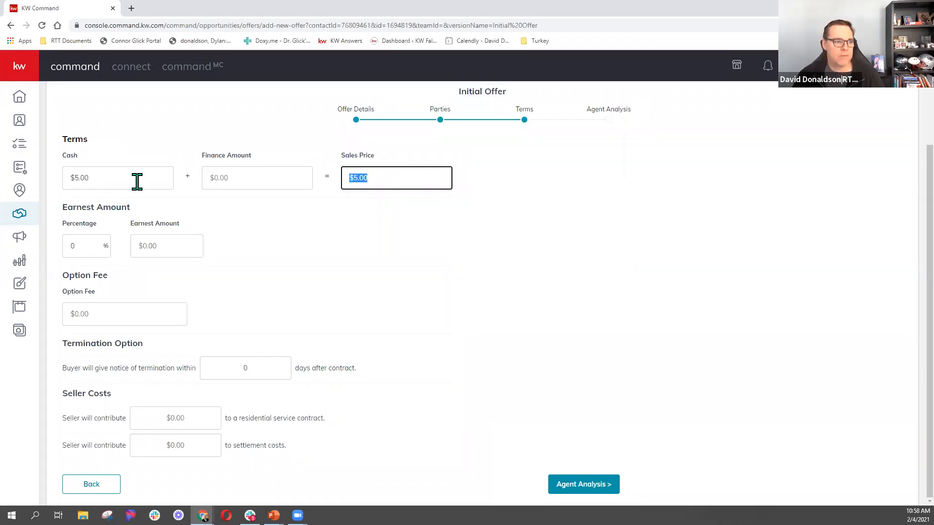
pyautogui.click(249, 176)
pyautogui.moveTo(115, 177); pyautogui.dragTo(19, 178)
pyautogui.write('100,000')
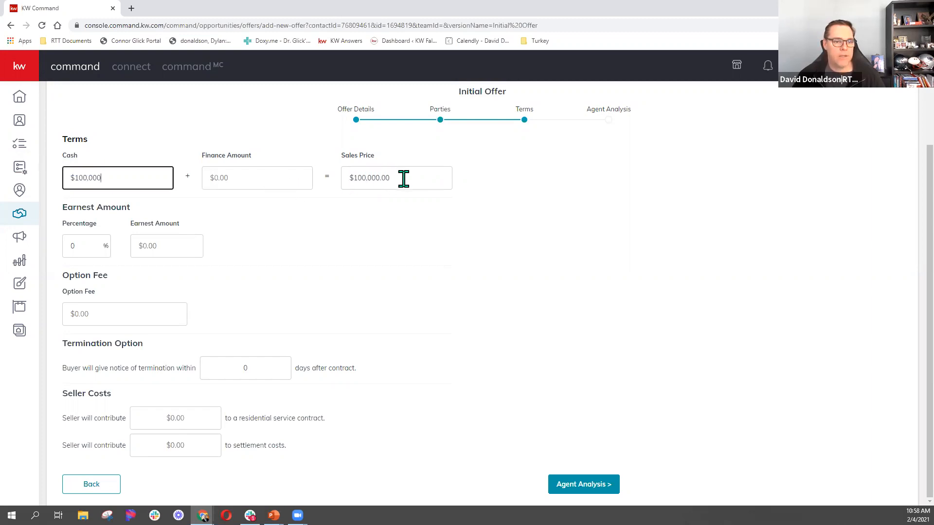
# - Set the offer's finance amount to $550,000 in the terms
pyautogui.moveTo(405, 174); pyautogui.dragTo(347, 179)
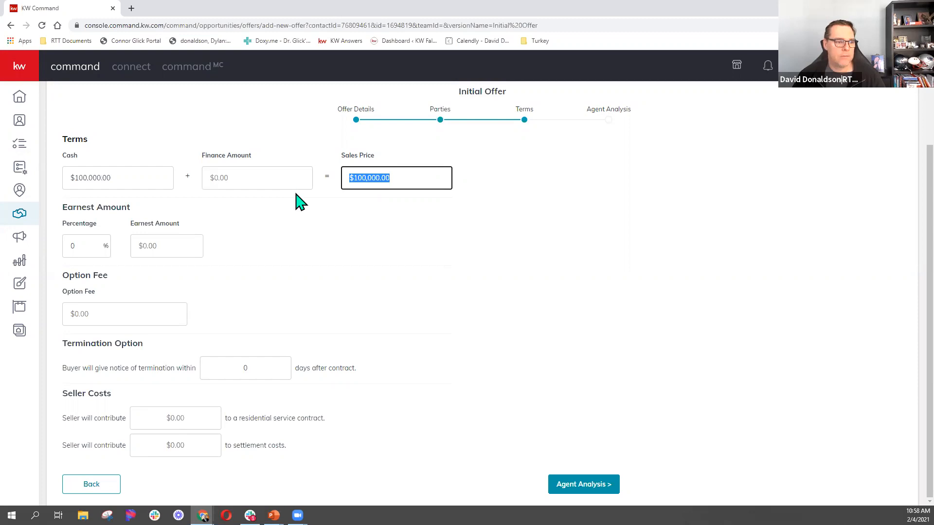
pyautogui.moveTo(116, 183); pyautogui.dragTo(54, 188)
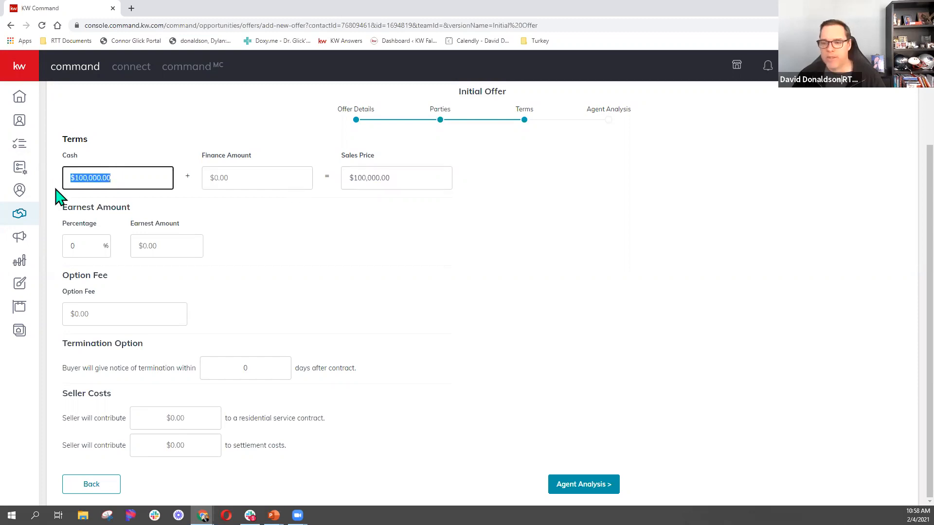
pyautogui.click(246, 179)
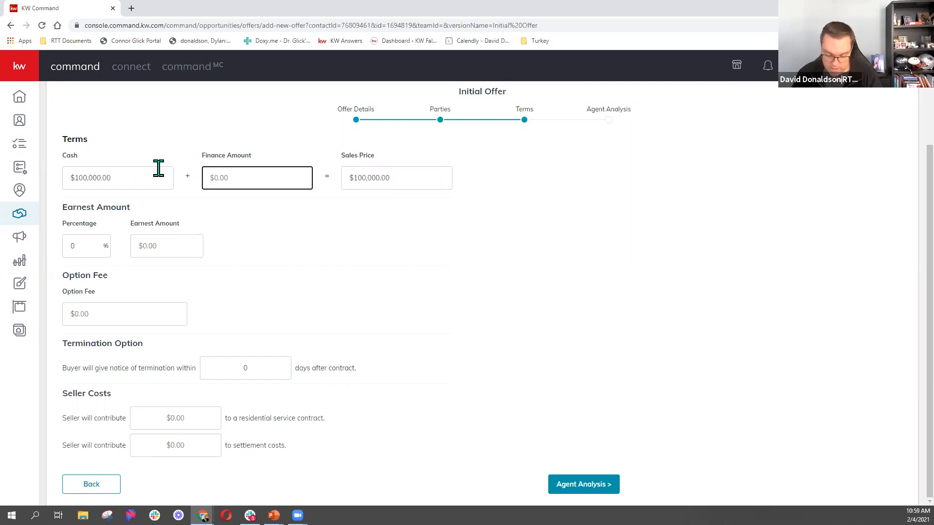
pyautogui.write('555,000')
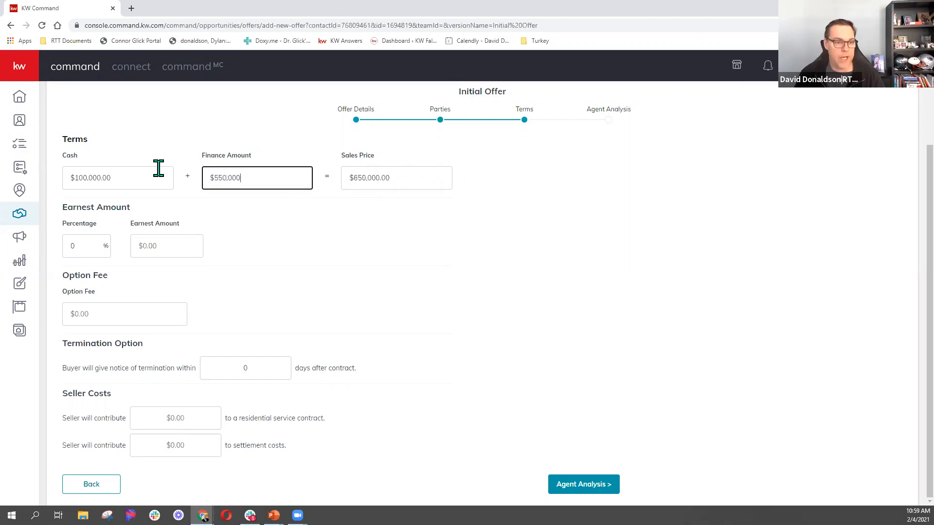
# - Set the earnest amount to $10,000 and the termination notice to 21 days, and continue to the Agent Analysis section
pyautogui.click(93, 249)
pyautogui.click(136, 248)
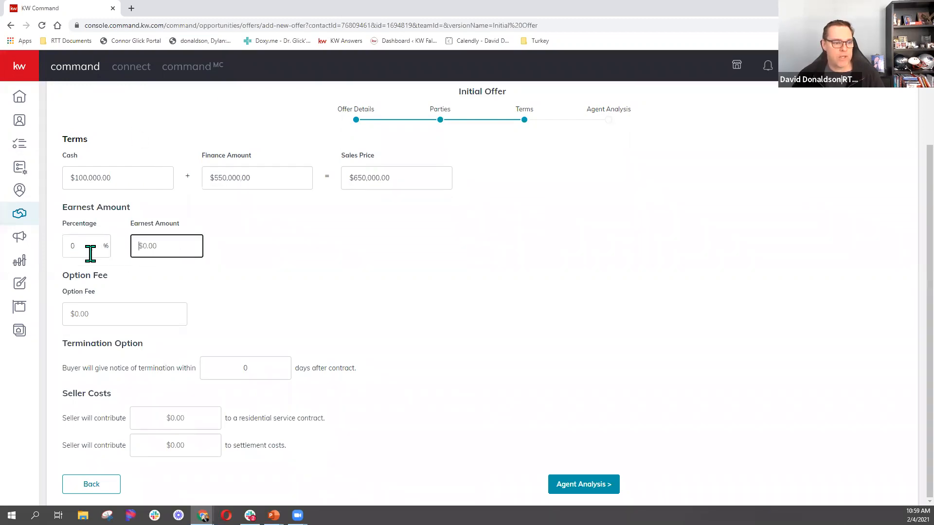
pyautogui.write('10,000')
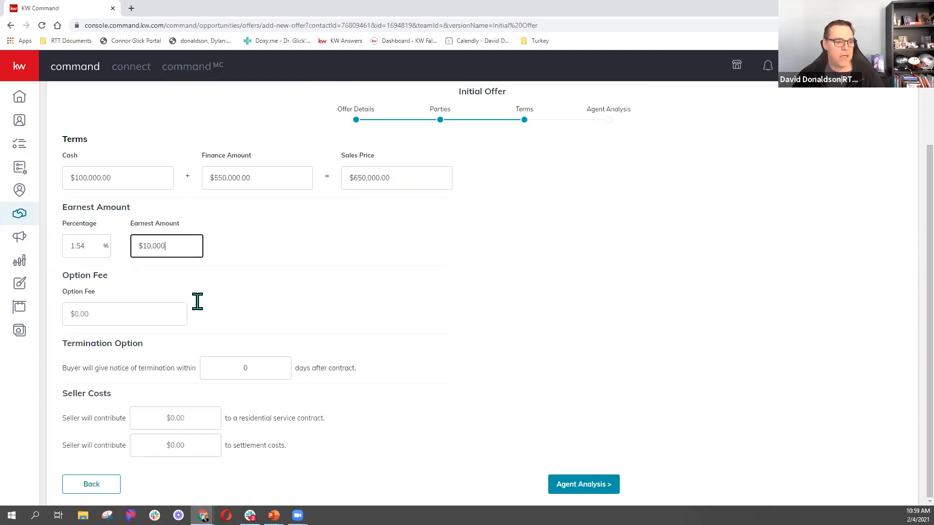
pyautogui.click(479, 350)
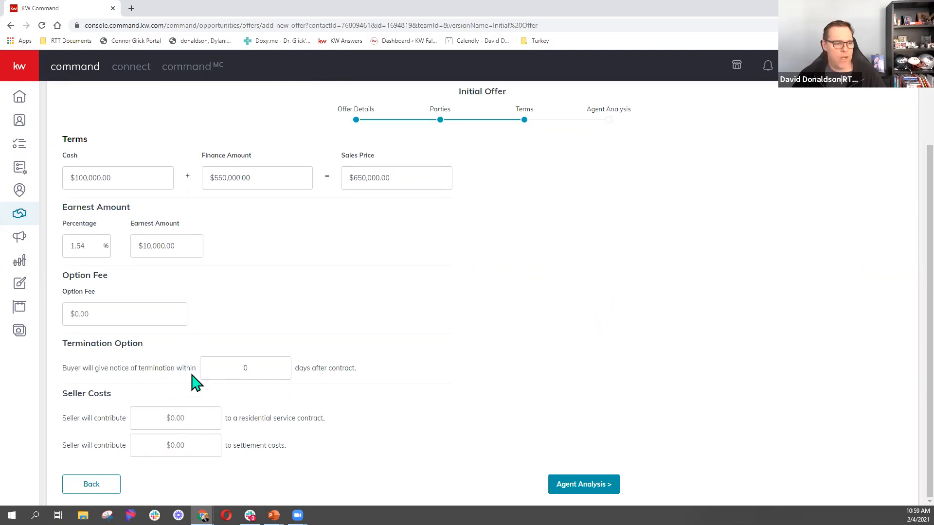
pyautogui.click(214, 374)
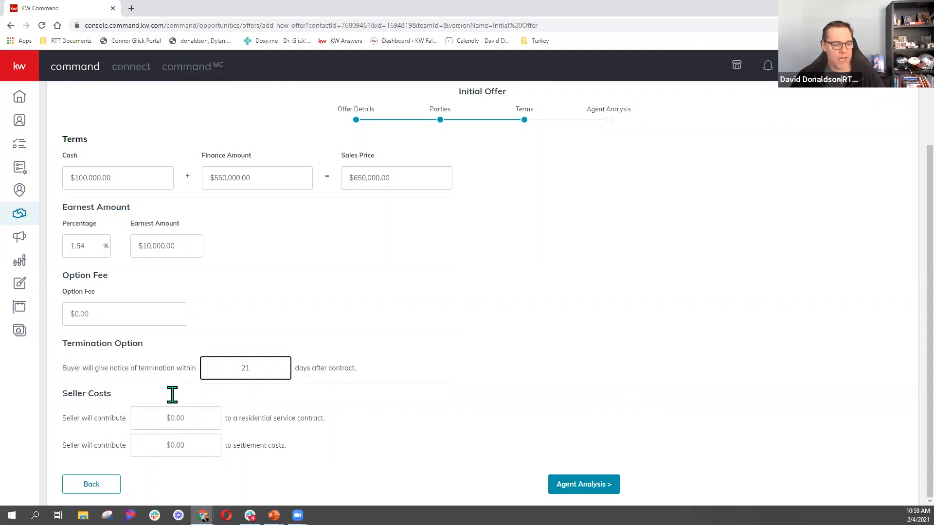
pyautogui.click(580, 488)
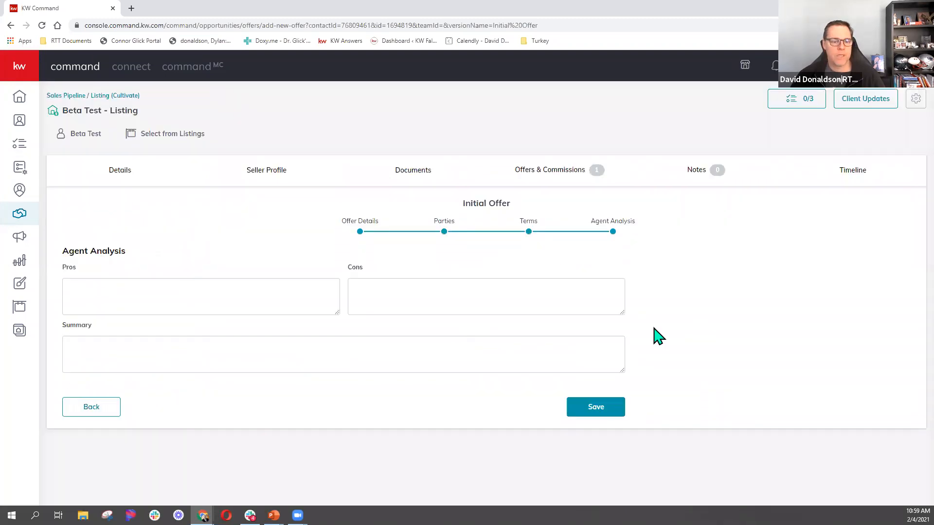
# - Enter "heavy EMD and good finance" as the offer's pros and "under ask" as its cons
pyautogui.click(190, 293)
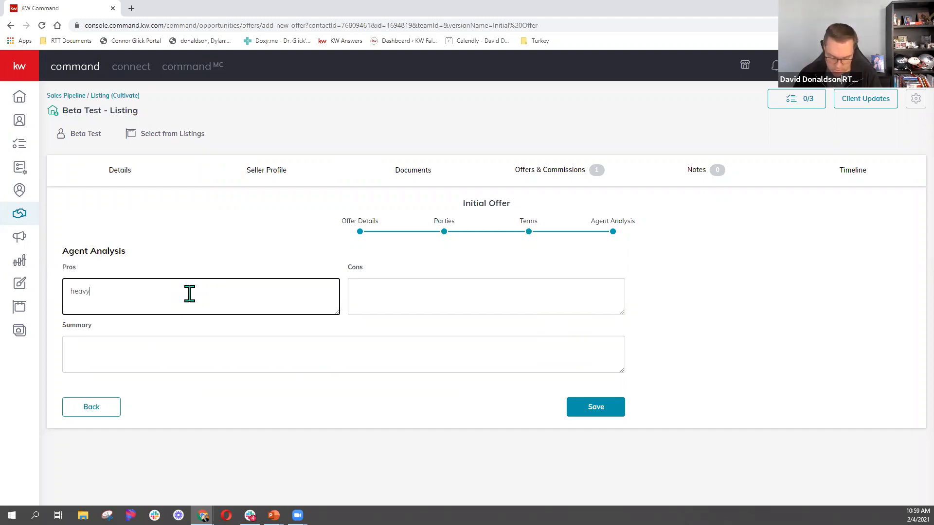
pyautogui.write('heavy EMD and ')
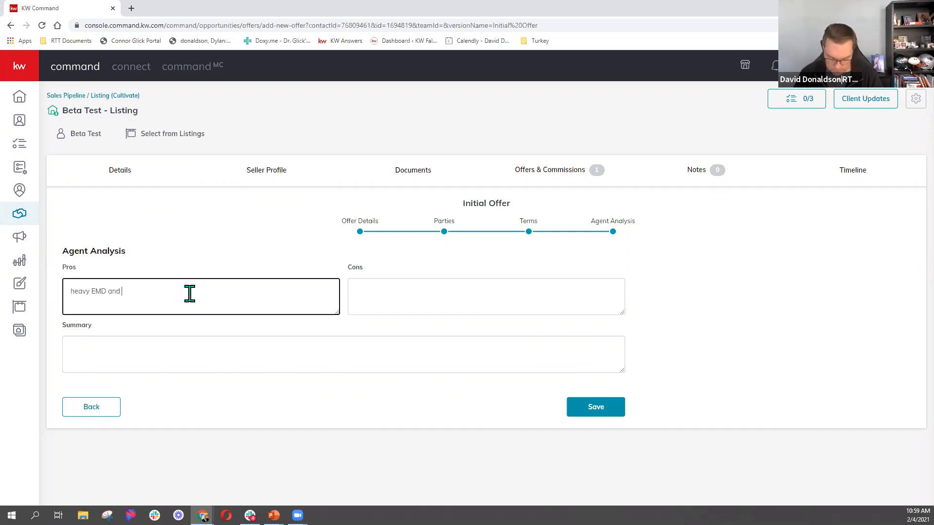
pyautogui.write('good finance')
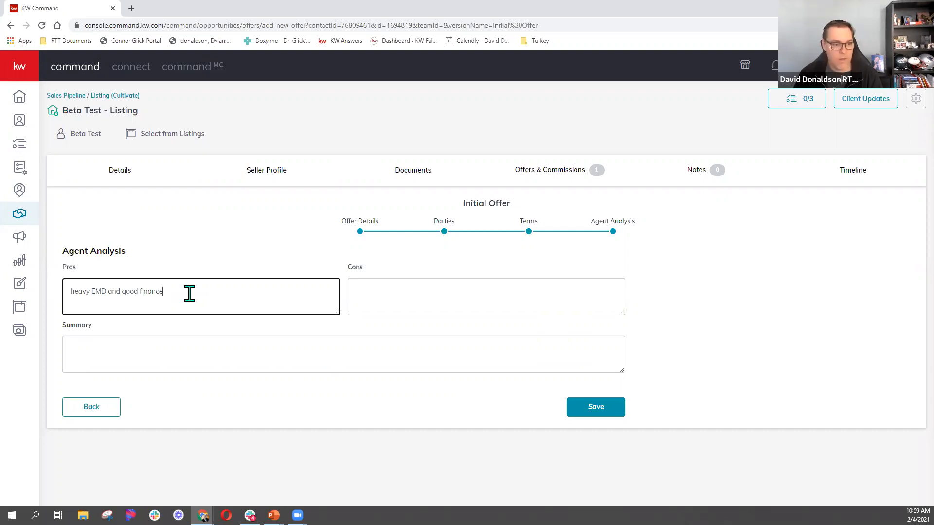
pyautogui.click(406, 298)
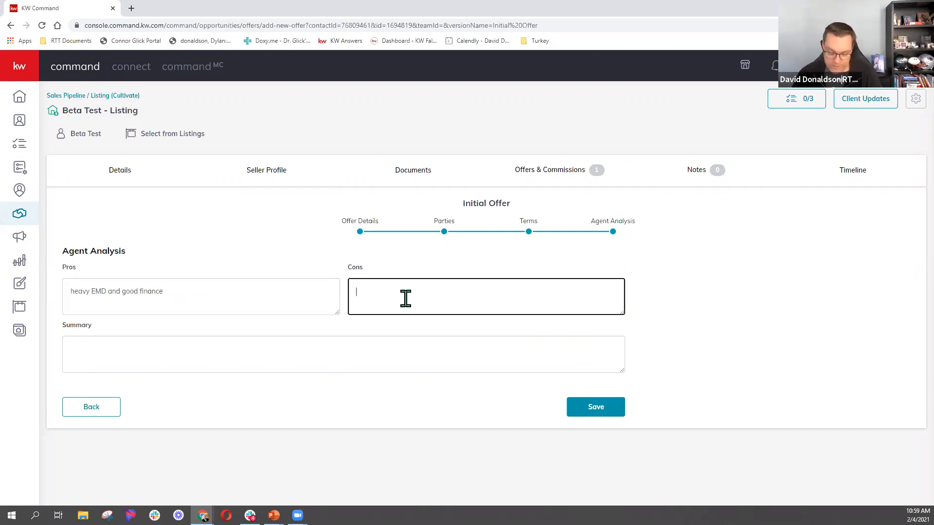
pyautogui.write('under ask')
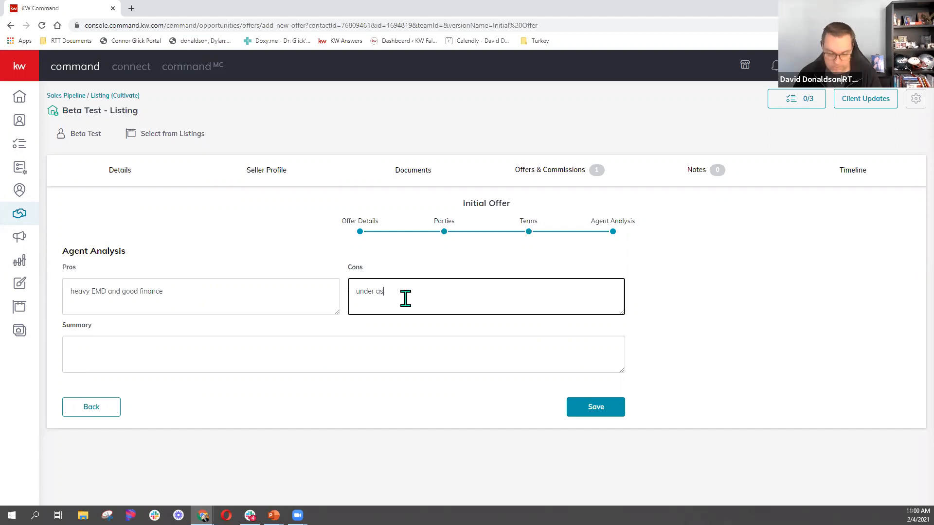
# - Enter the summary "I think we can get this done" in the agent analysis and save the new offer
pyautogui.click(228, 359)
pyautogui.write('I think we c')
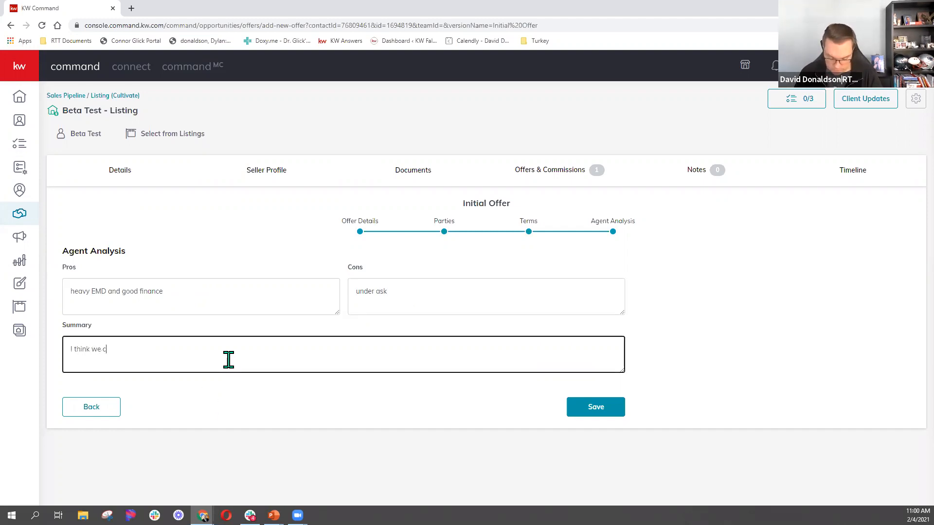
pyautogui.write('an get this done')
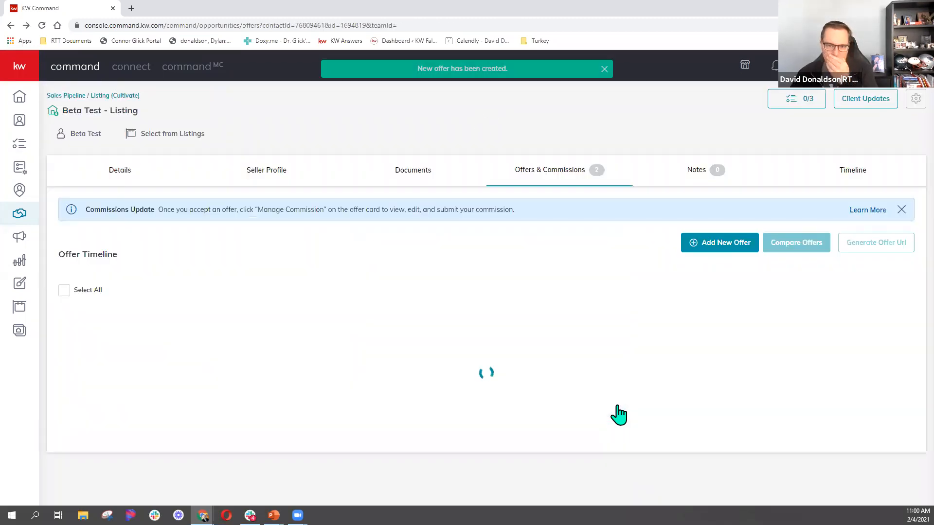
# - Select all offers in the offer timeline and review their side-by-side comparison
pyautogui.scroll(-1, 597, 236)
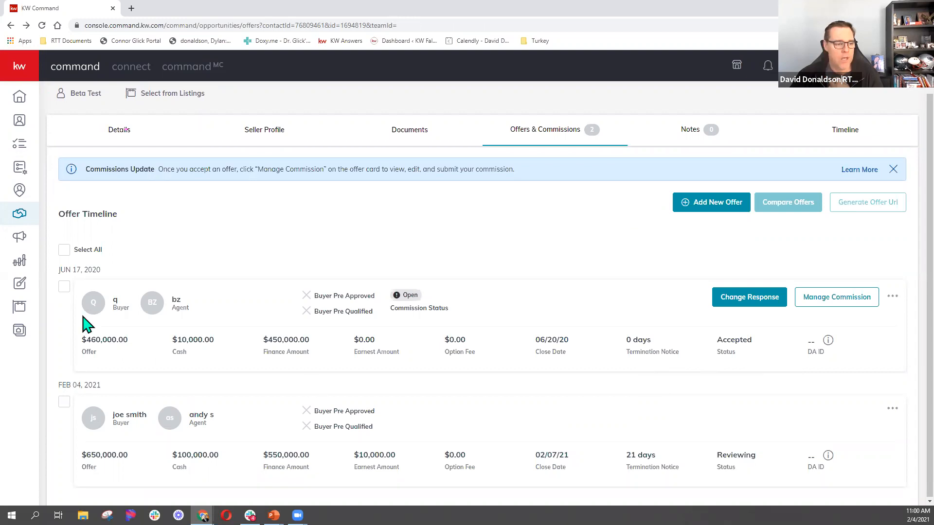
pyautogui.click(63, 252)
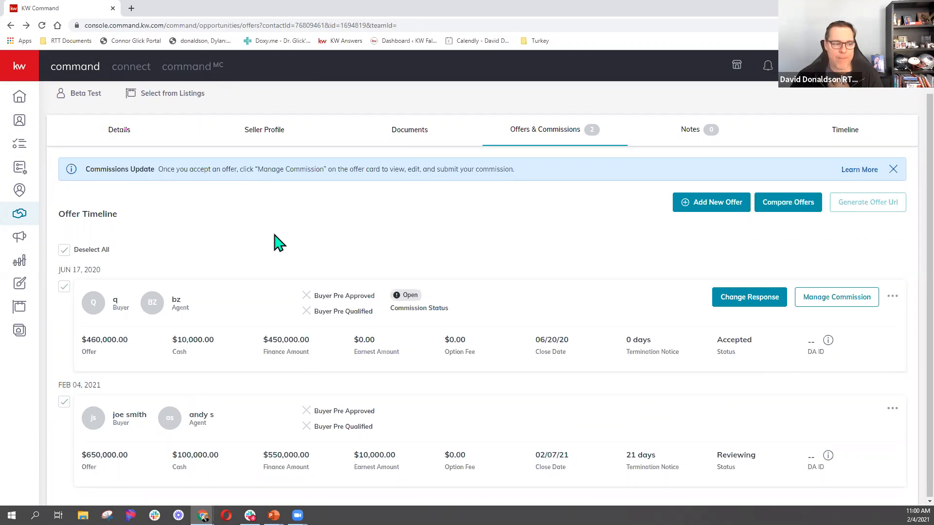
pyautogui.click(800, 217)
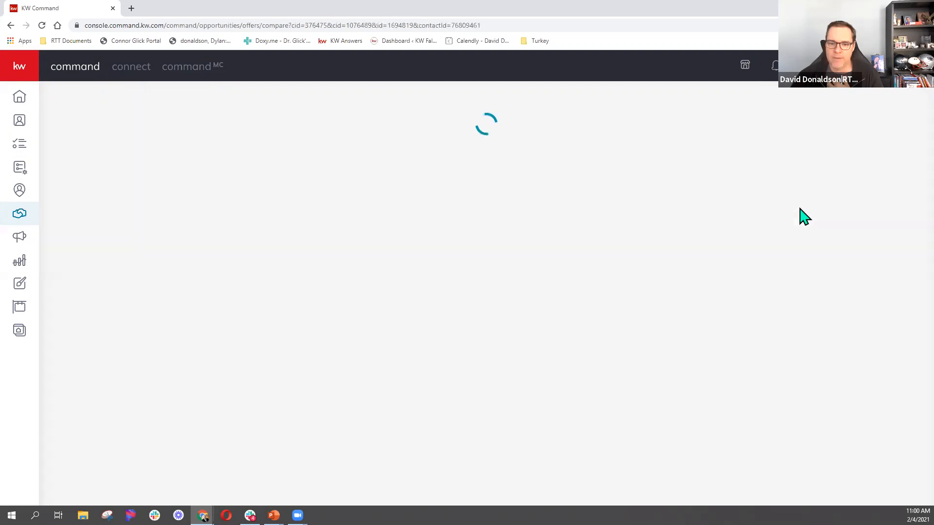
pyautogui.scroll(-1, 563, 358)
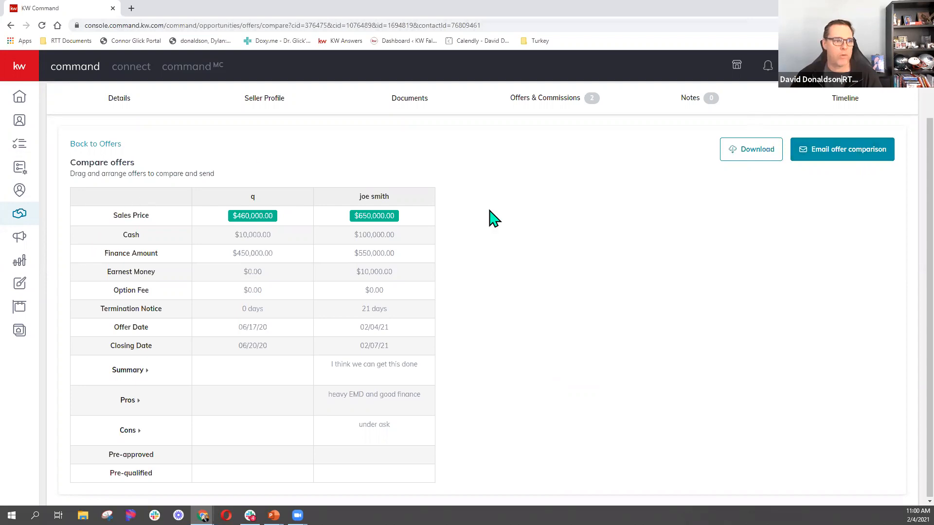
pyautogui.scroll(2, 494, 219)
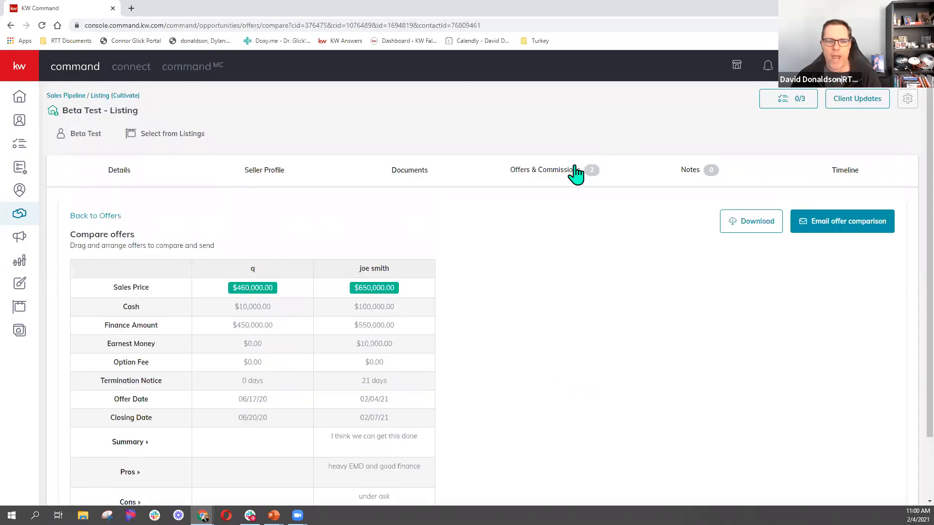
# - Return to the listing's Offers & Commissions overview and dismiss the Commissions Update notice
pyautogui.click(567, 173)
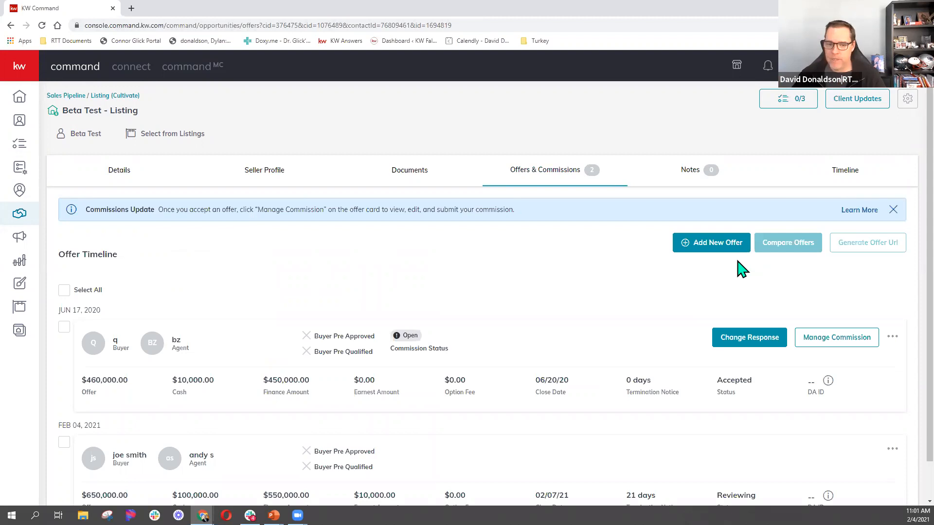
pyautogui.click(737, 243)
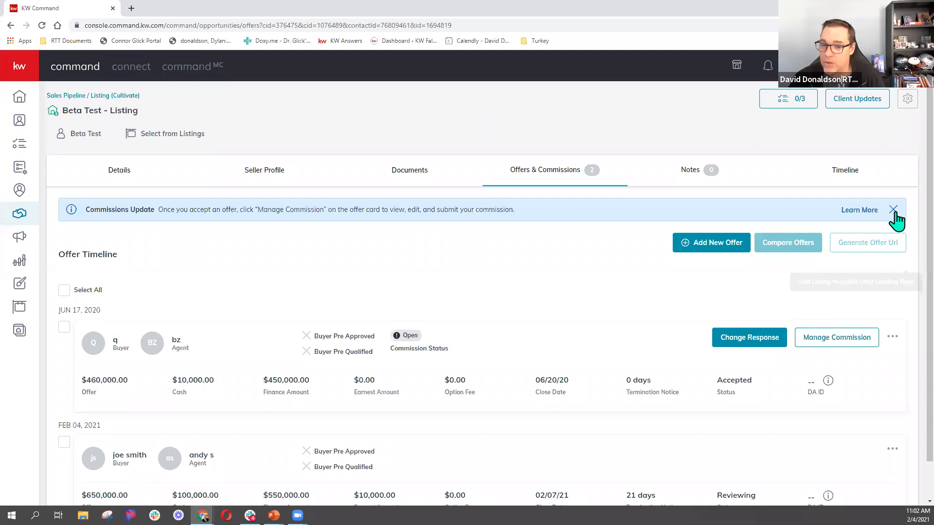
pyautogui.click(892, 208)
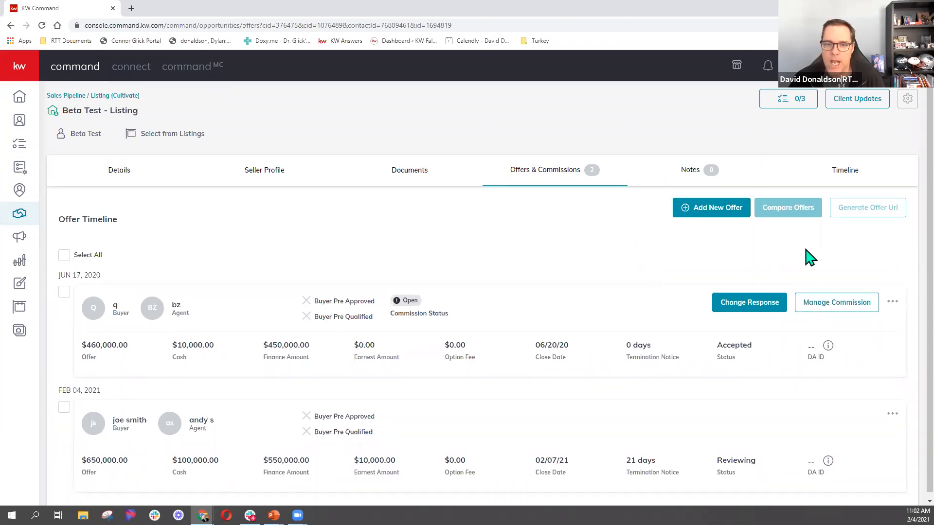
# - Open commission management for the accepted offer and examine its general information, agent payment breakdown and commission summary
pyautogui.scroll(-1, 819, 376)
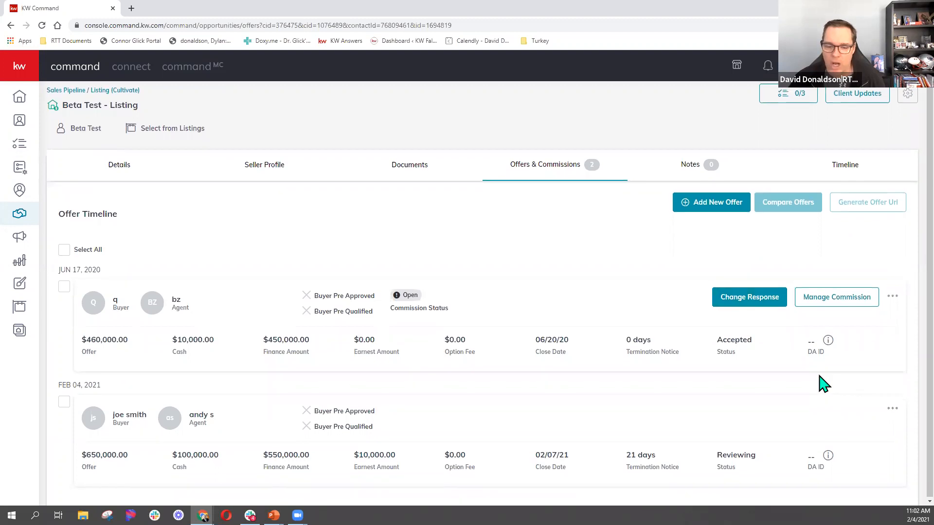
pyautogui.click(849, 298)
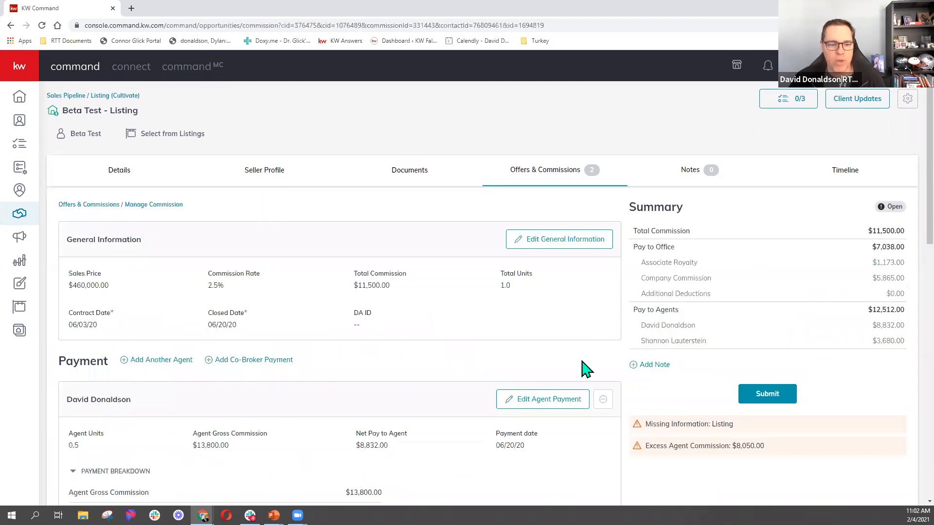
pyautogui.scroll(-4, 584, 370)
pyautogui.scroll(4, 584, 370)
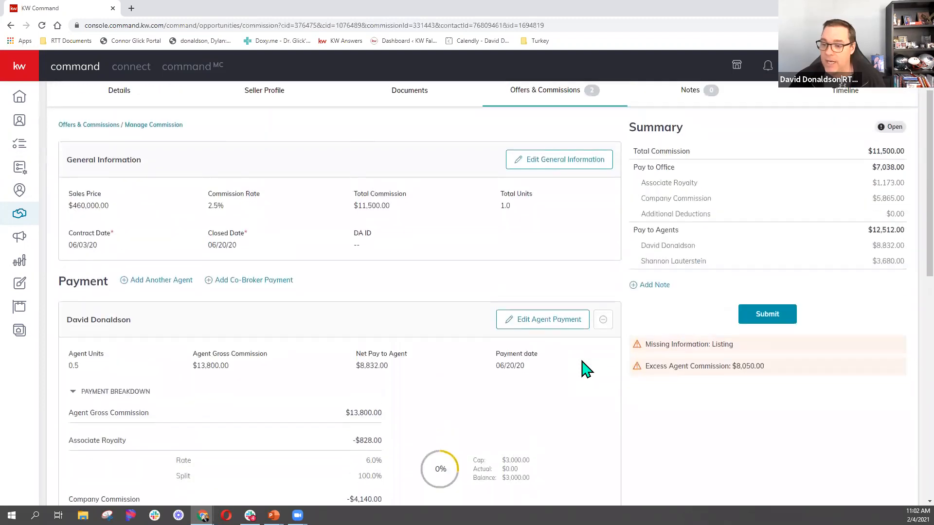
pyautogui.scroll(-4, 586, 369)
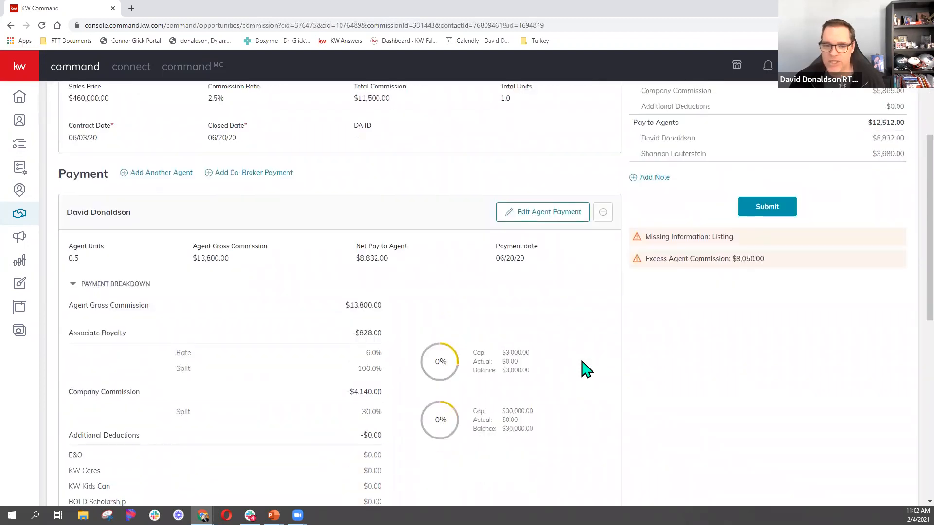
pyautogui.scroll(4, 586, 370)
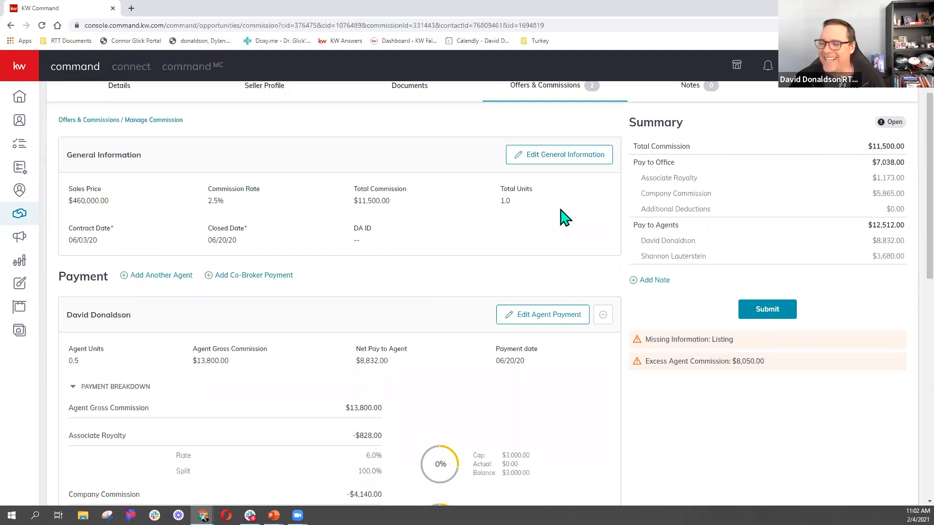
pyautogui.scroll(2, 562, 216)
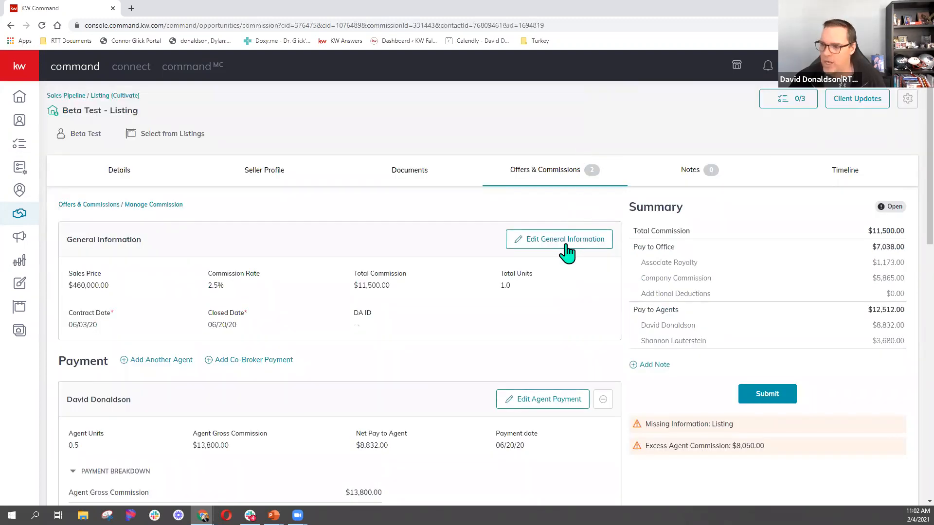
pyautogui.scroll(-1, 567, 252)
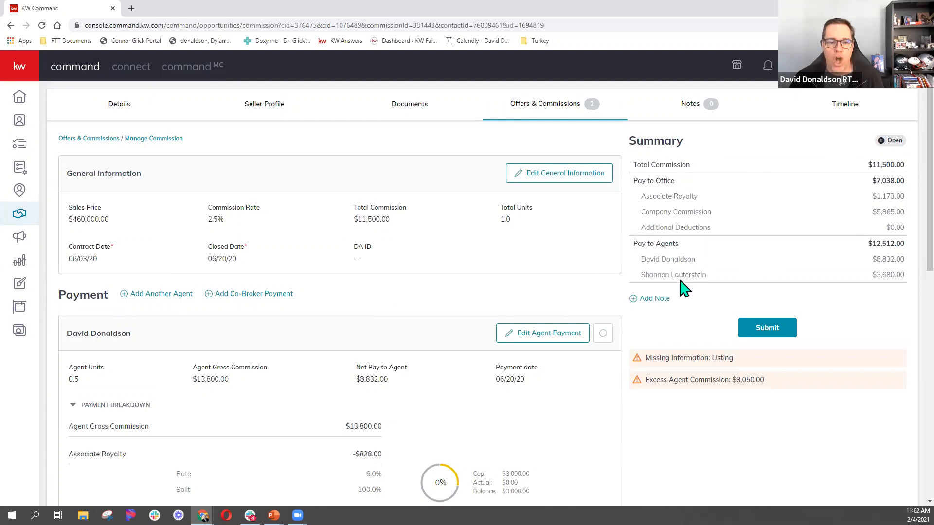
pyautogui.scroll(2, 625, 264)
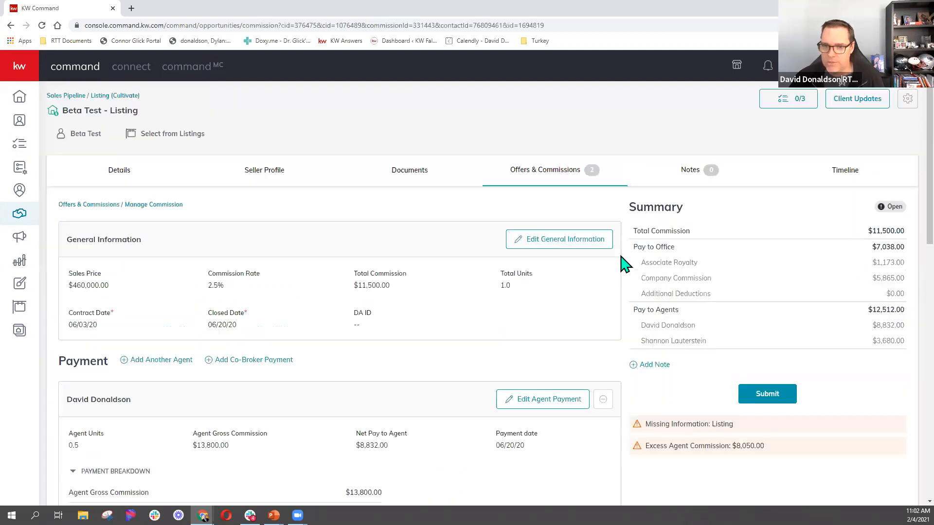
# - Return to the Opportunities pipeline overview and check its guided tour and discussions options
pyautogui.click(20, 215)
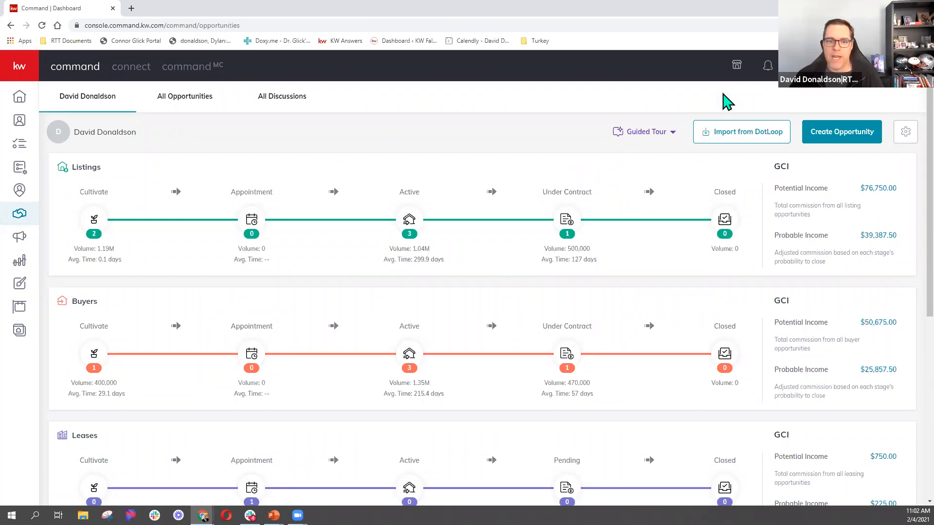
pyautogui.click(667, 139)
pyautogui.click(667, 139)
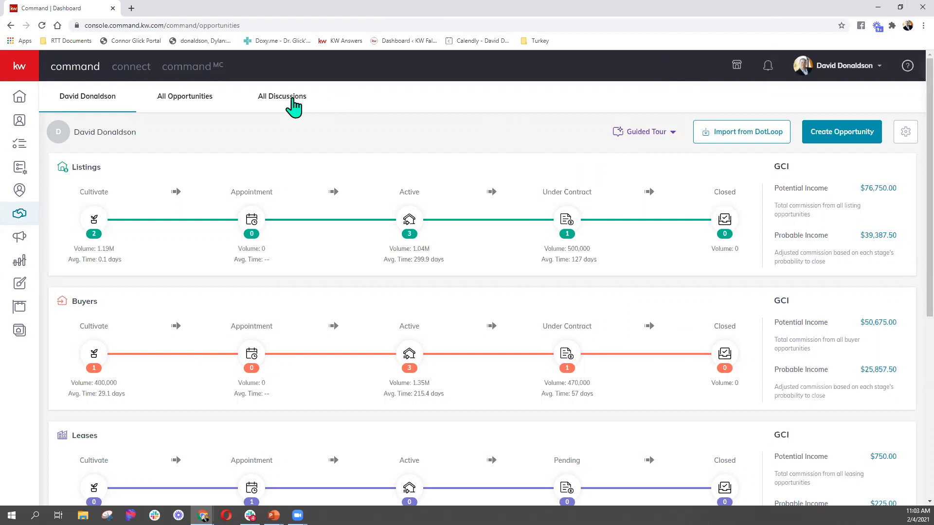
pyautogui.click(293, 102)
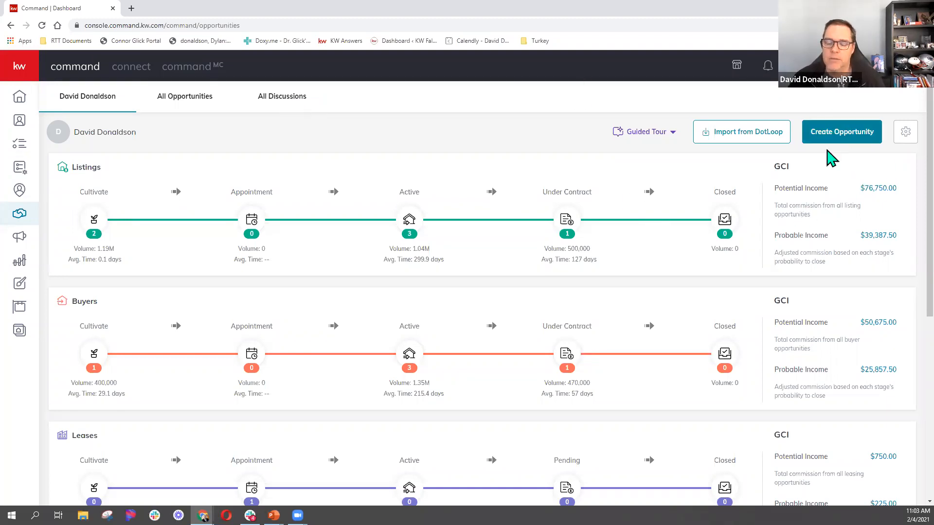
# - Archive the Beta Test listing tagged "test" in the Watch 6-12 months stage of the Cultivate listings
pyautogui.click(96, 222)
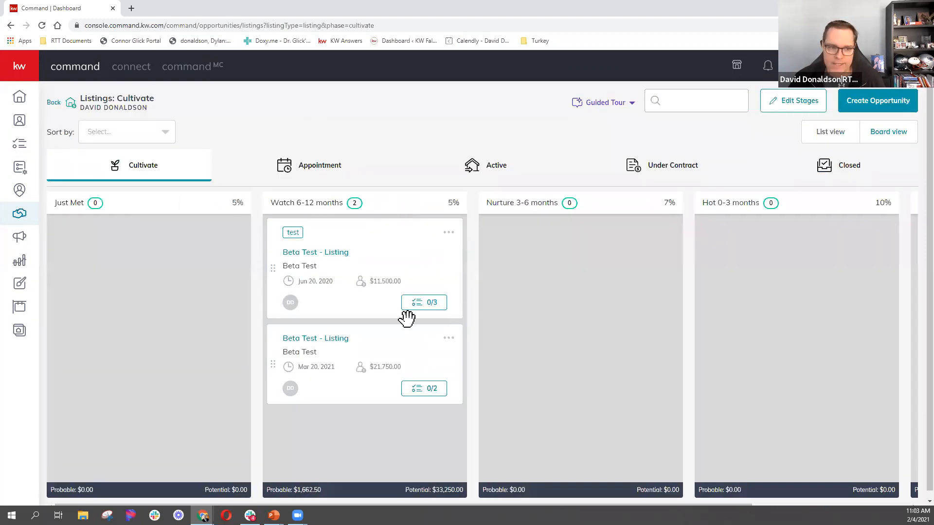
pyautogui.click(448, 233)
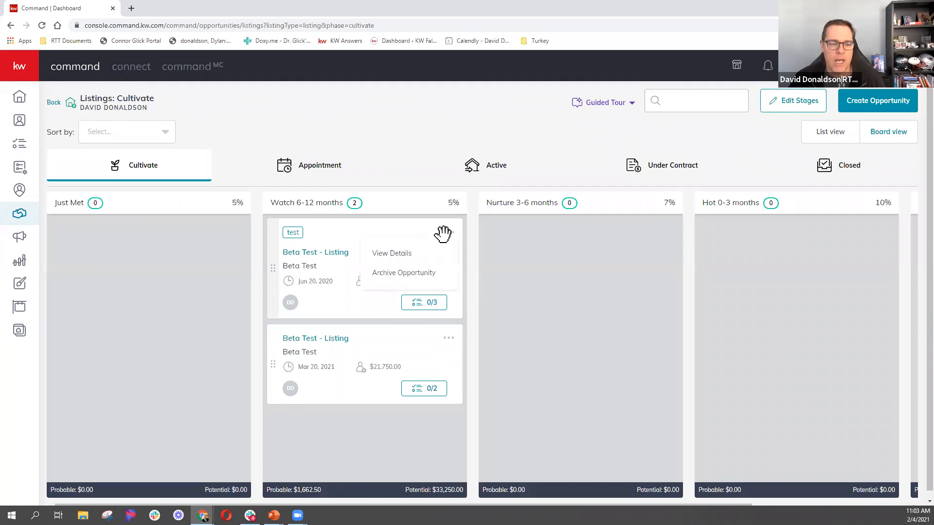
pyautogui.click(430, 274)
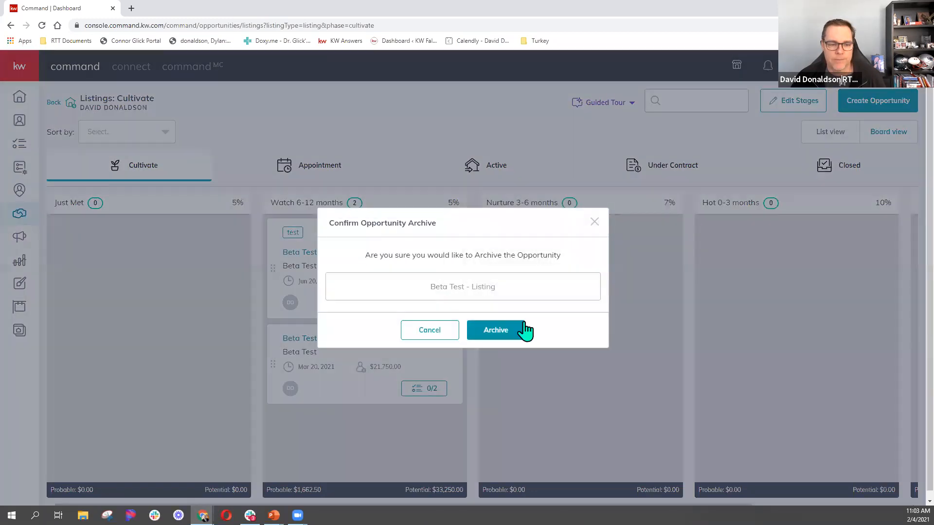
pyautogui.click(508, 337)
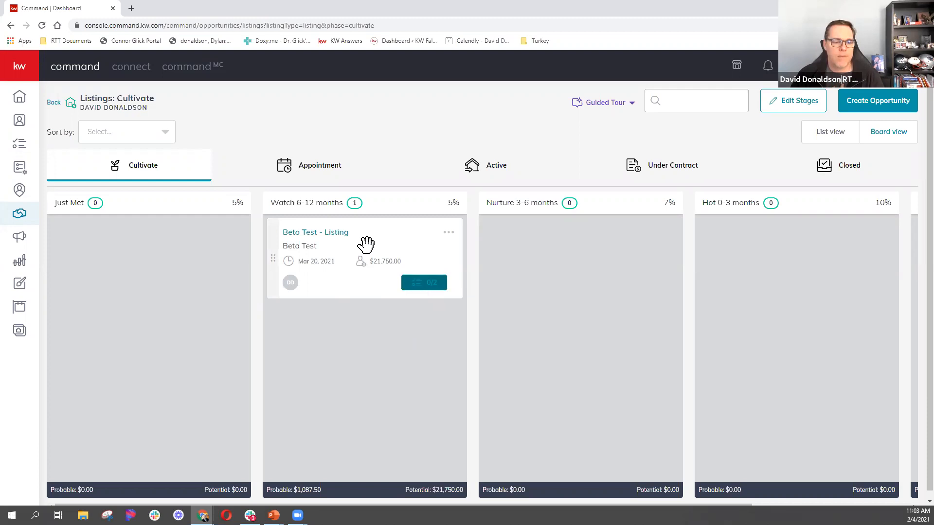
# - Open the remaining Beta Test listing and review its details and its Documents section with the Start a Transaction option
pyautogui.click(341, 234)
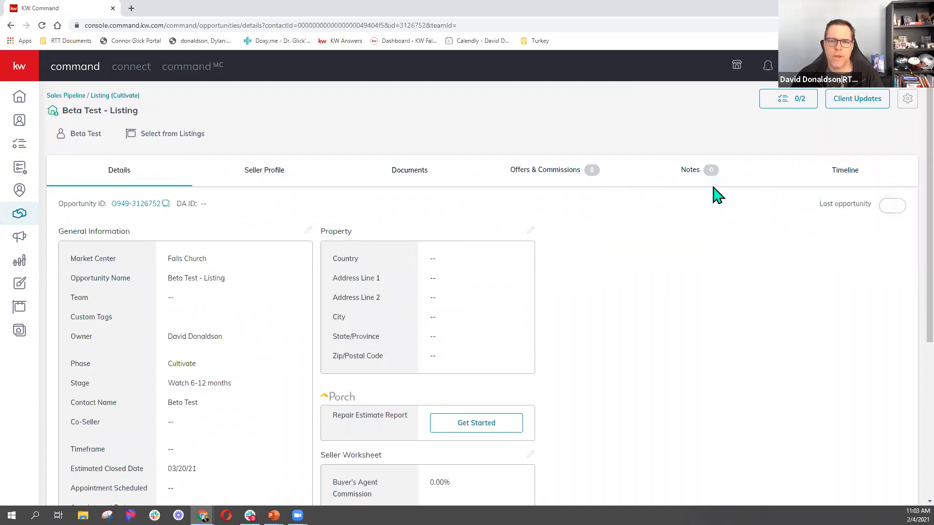
pyautogui.scroll(-1, 604, 287)
pyautogui.scroll(1, 605, 288)
pyautogui.click(410, 179)
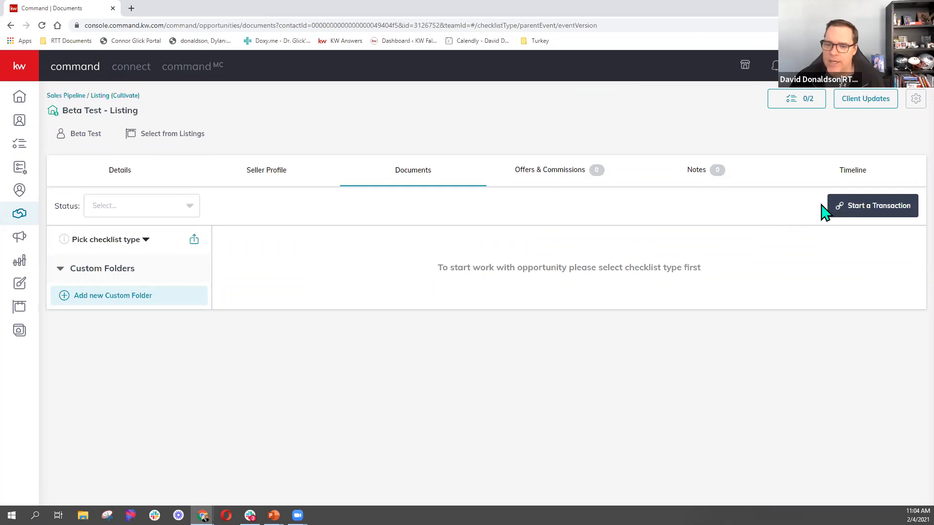
pyautogui.click(861, 214)
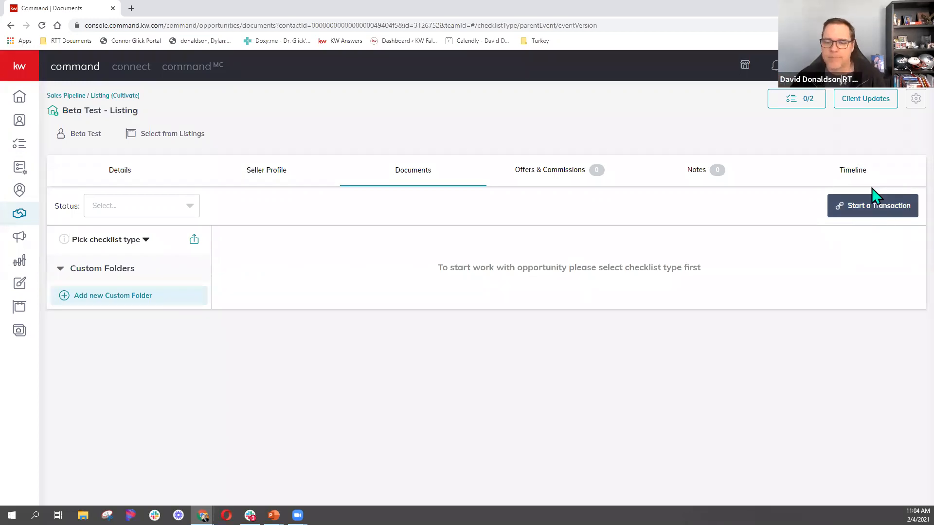
pyautogui.click(872, 223)
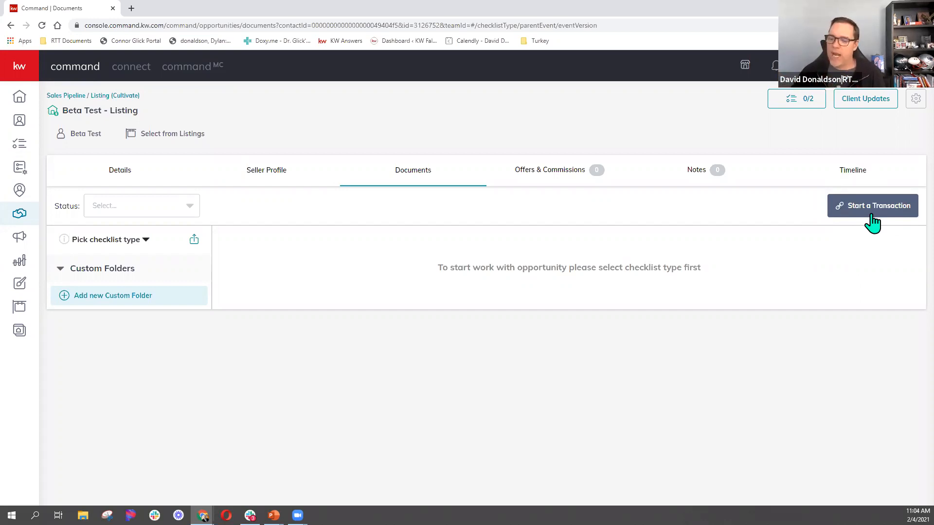
pyautogui.press('ctrl')
pyautogui.press('ctrl')
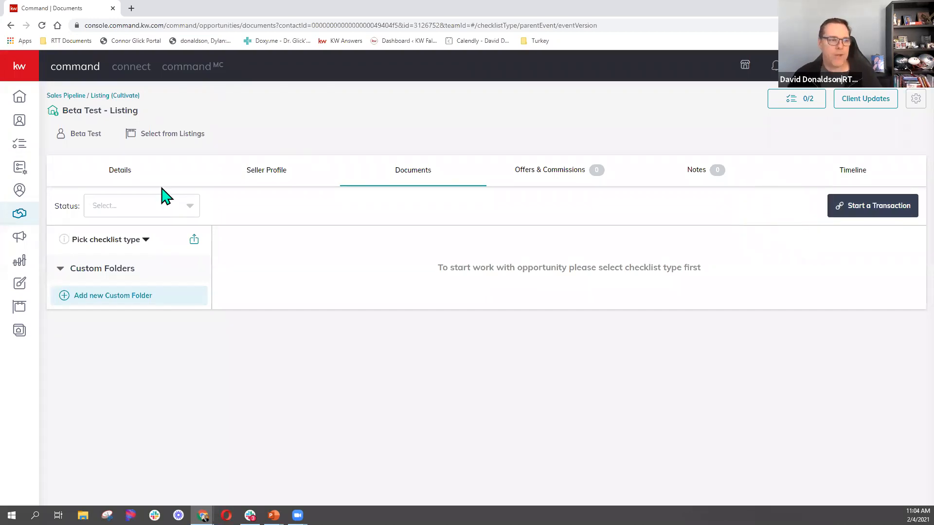
pyautogui.click(124, 173)
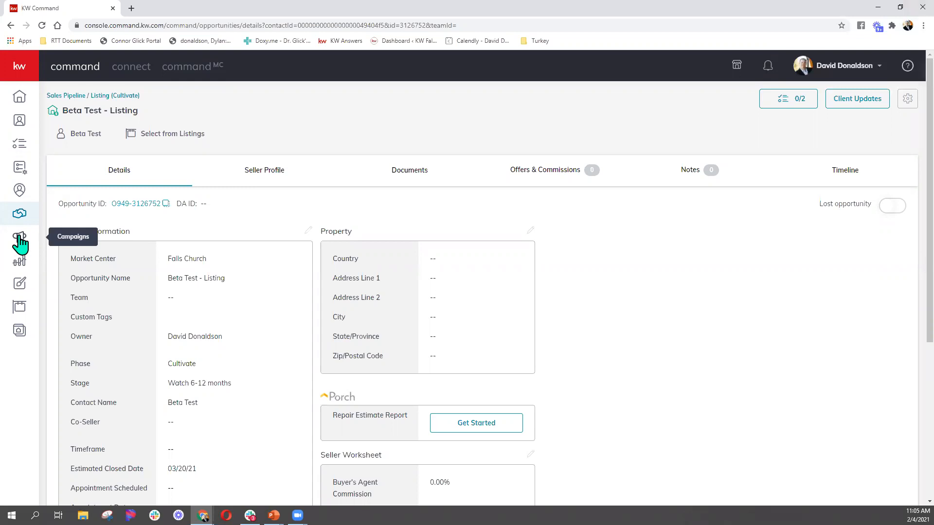
# - Open the Under Contract listing in the Escrow stage from the pipeline and review its Offers & Commissions, including the Add New Offer option
pyautogui.click(22, 215)
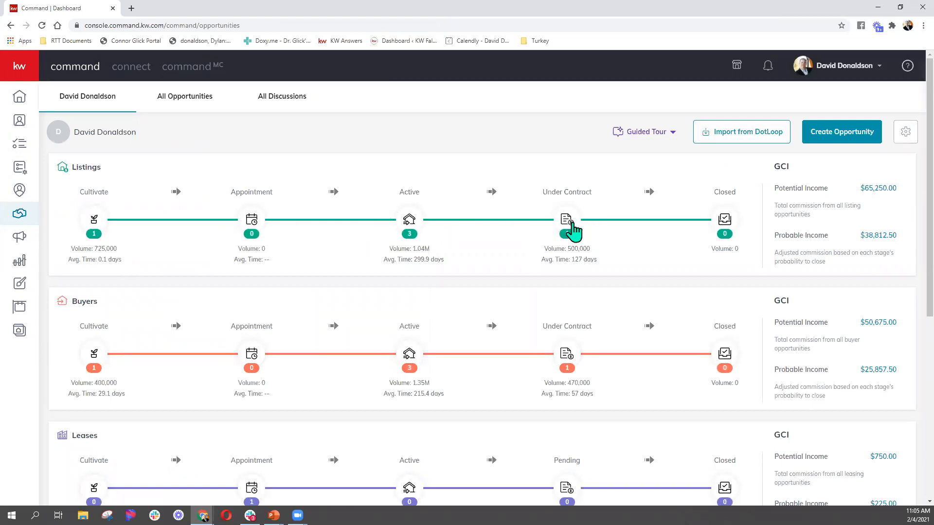
pyautogui.click(573, 230)
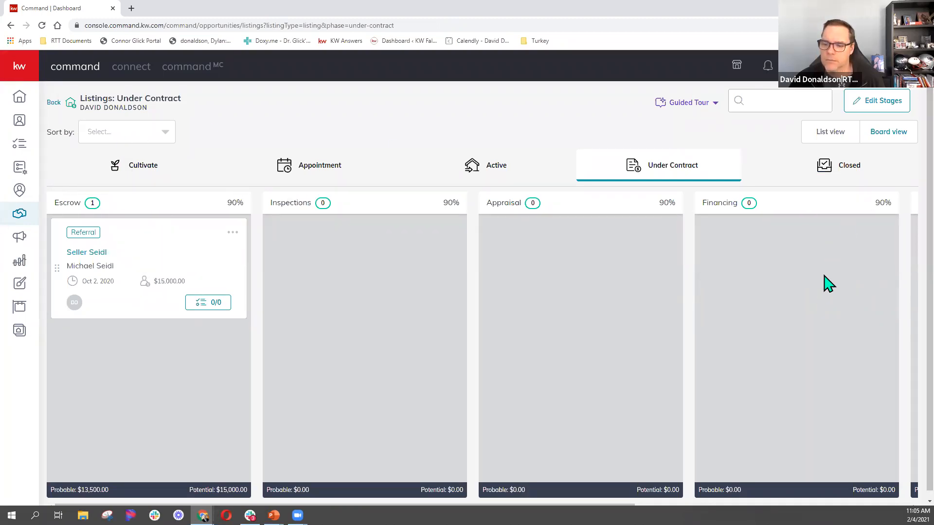
pyautogui.click(83, 254)
pyautogui.click(541, 174)
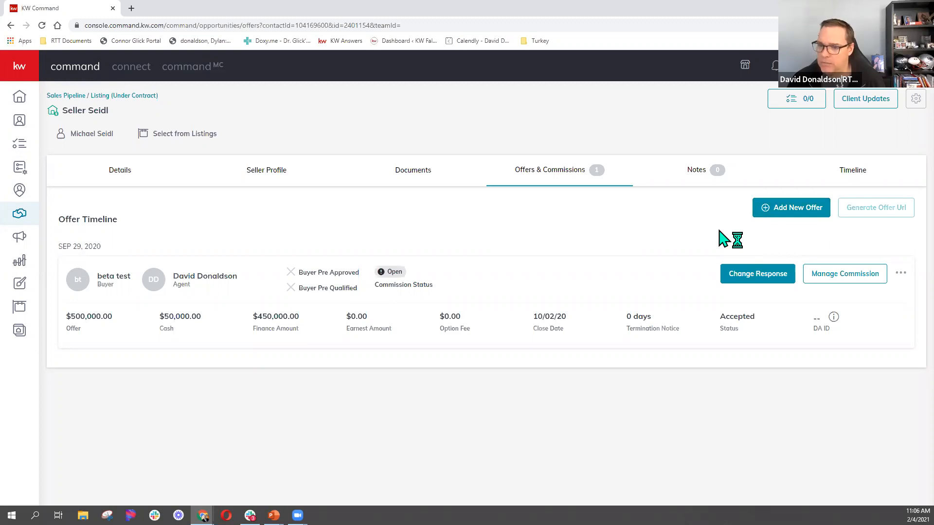
pyautogui.click(806, 208)
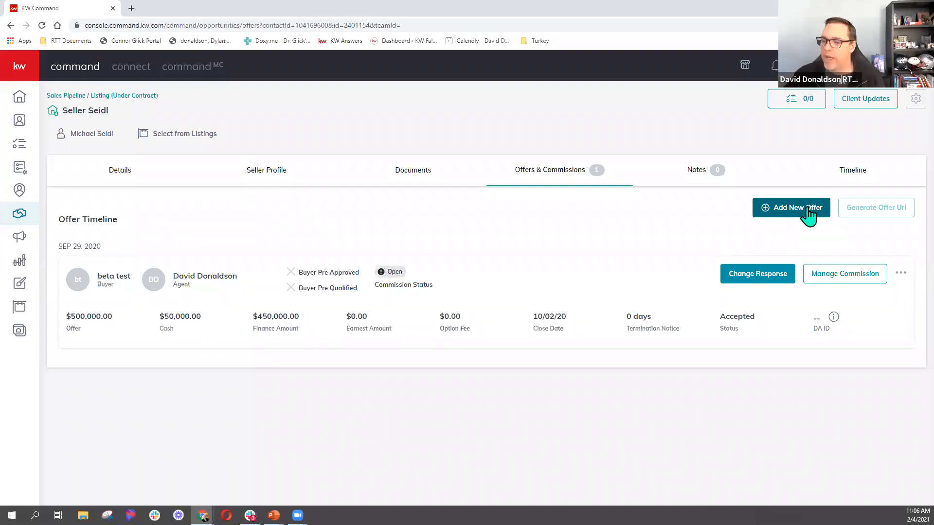
pyautogui.click(804, 221)
pyautogui.press('ctrl')
pyautogui.press('ctrl')
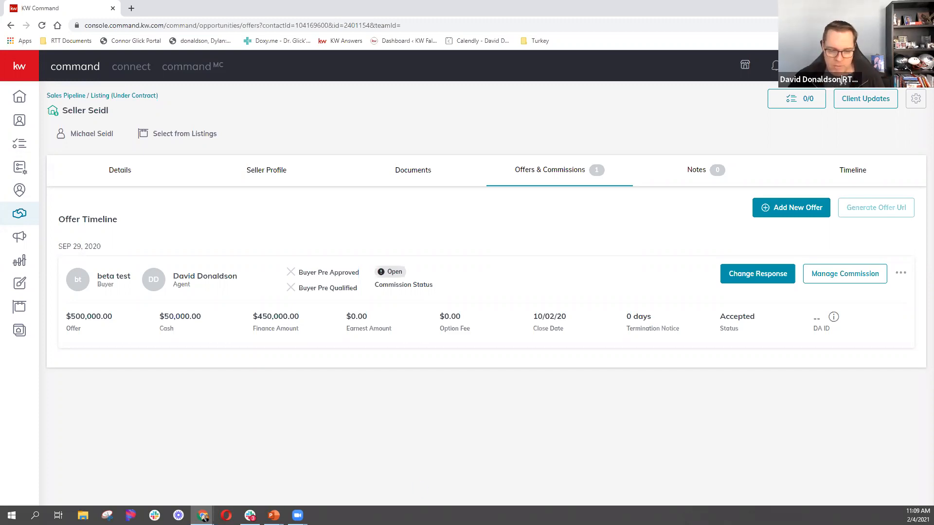
# - Bring the KW Virginia/WVA Region Tech Community Facebook group into the browser window and view its announced training schedule
pyautogui.moveTo(31, 5); pyautogui.dragTo(234, 17)
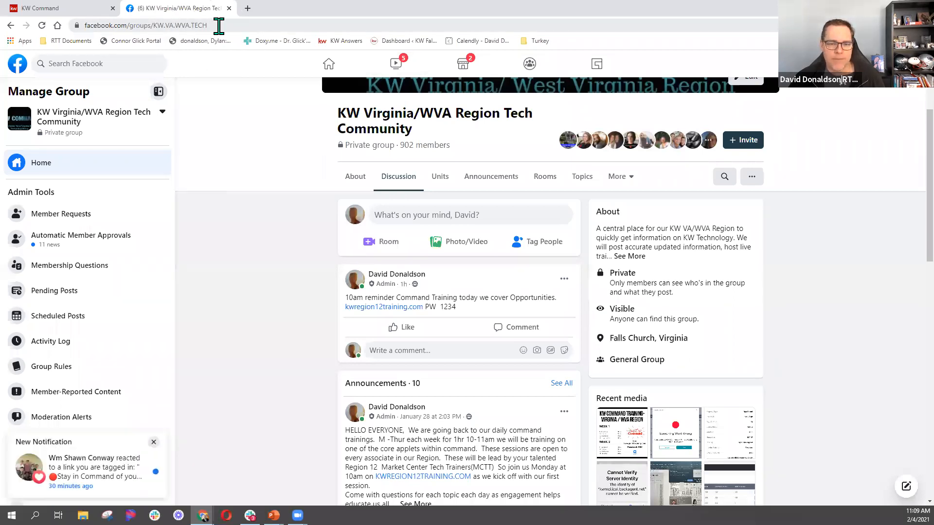
pyautogui.scroll(-6, 515, 297)
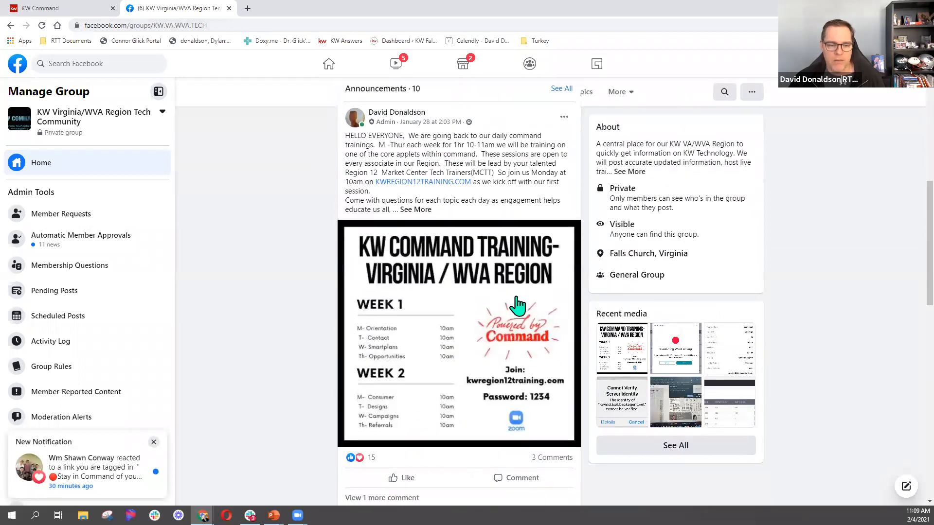
pyautogui.scroll(-3, 517, 305)
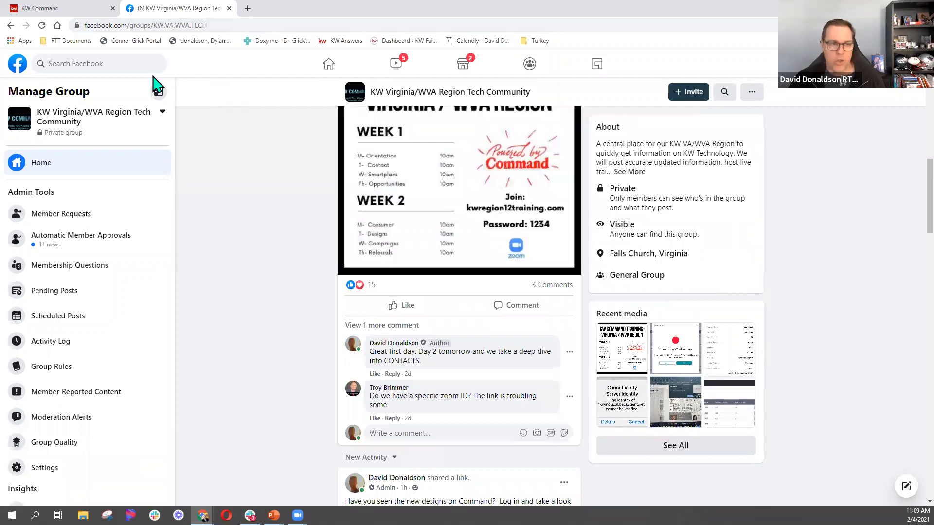
# - Open youtube.com in a new browser tab
pyautogui.click(248, 9)
pyautogui.write('youtbe')
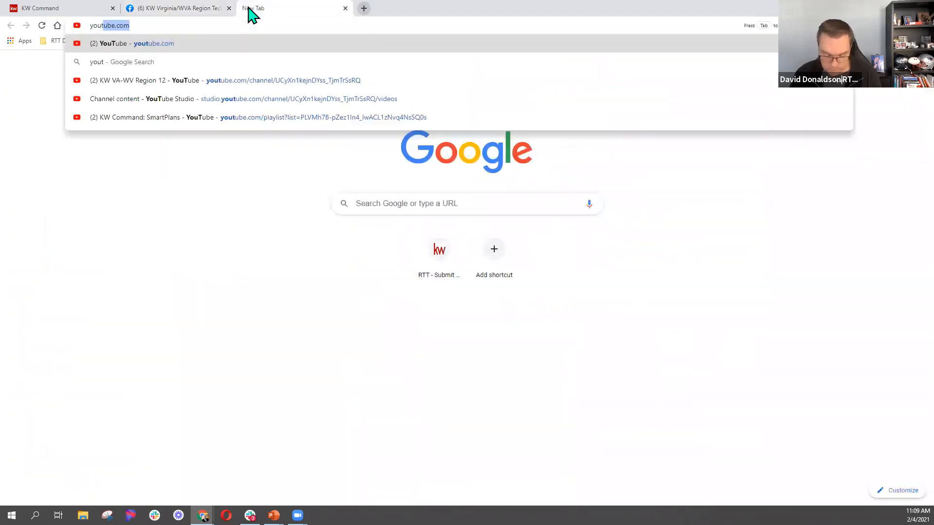
pyautogui.press('BackSpace')
pyautogui.press('BackSpace')
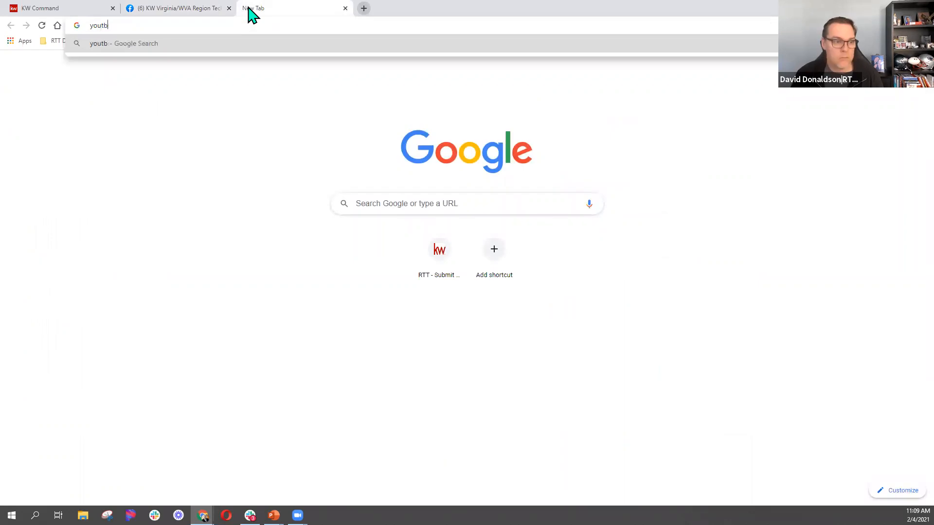
pyautogui.write('ube.com')
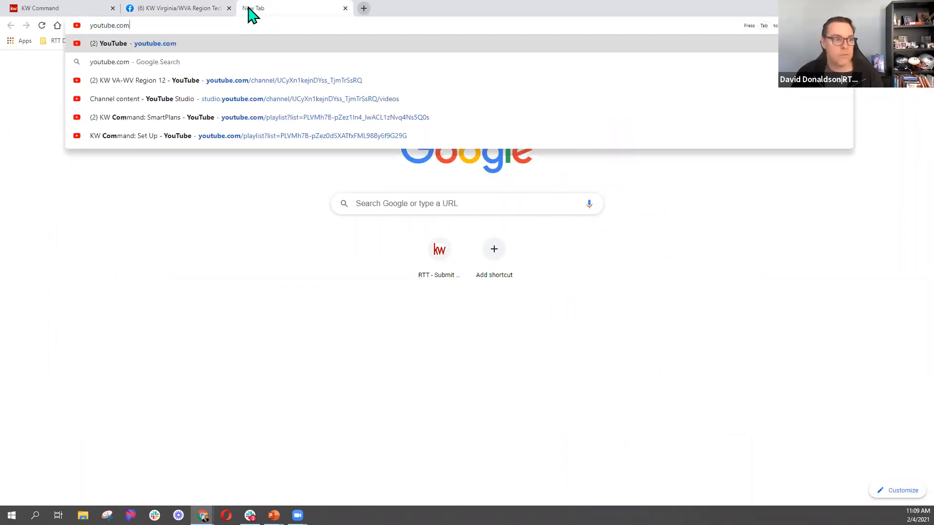
pyautogui.press('Return')
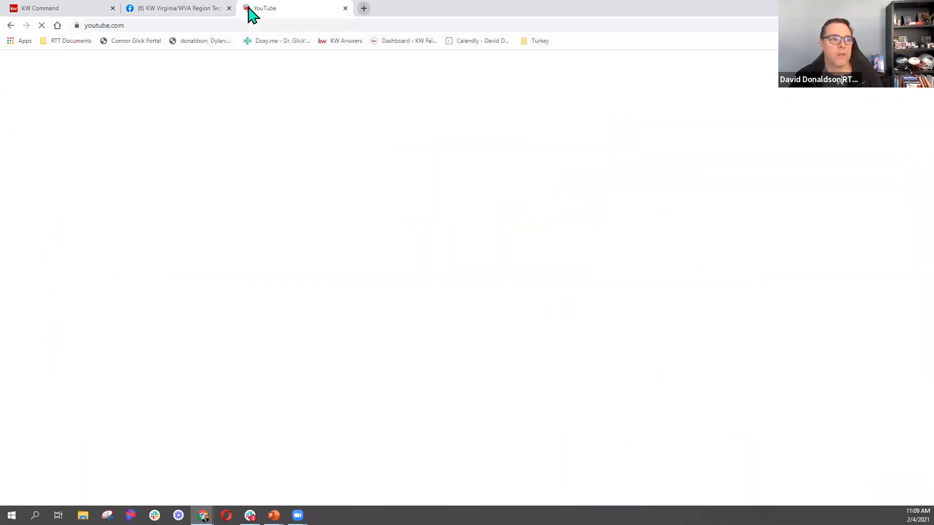
# - Search YouTube for "kw va-wv region 12" to look up the region's channel and its session recordings
pyautogui.click(359, 63)
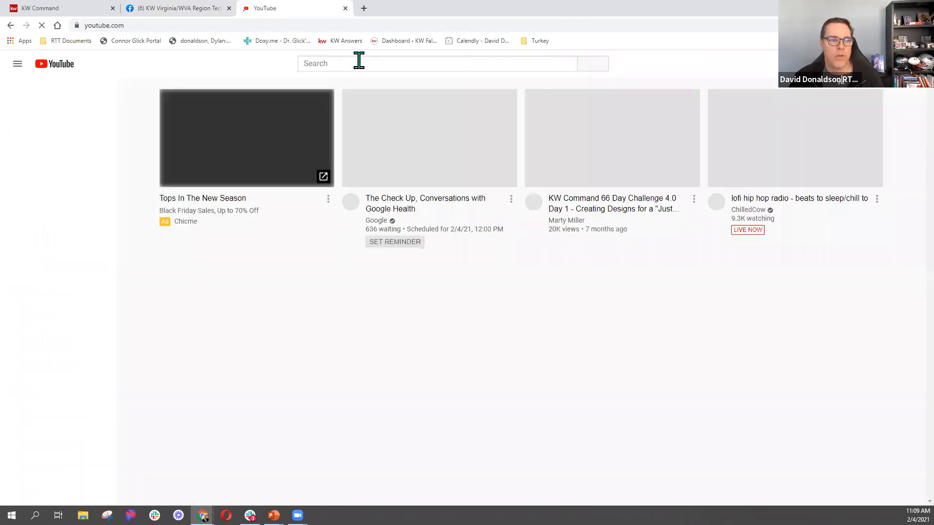
pyautogui.write('regio')
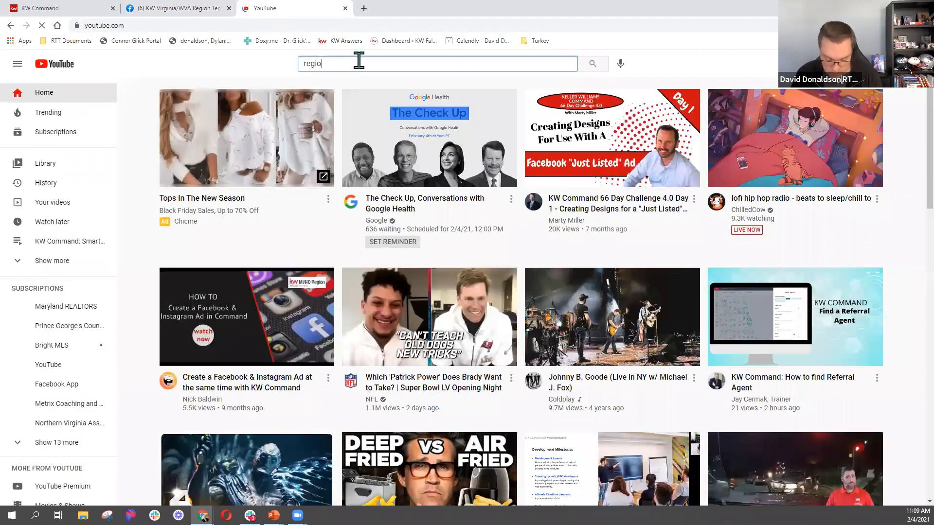
pyautogui.write('n12 kwe v')
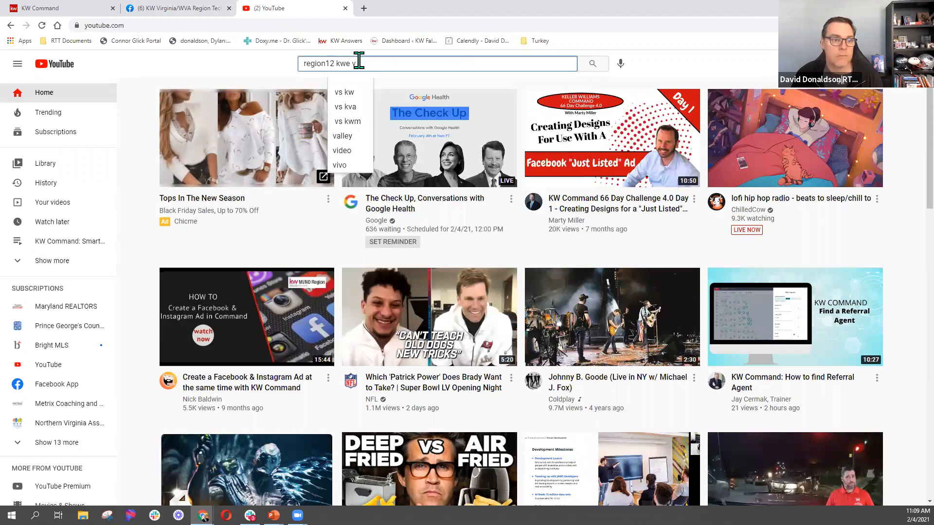
pyautogui.press('BackSpace')
pyautogui.press('BackSpace')
pyautogui.press('BackSpace')
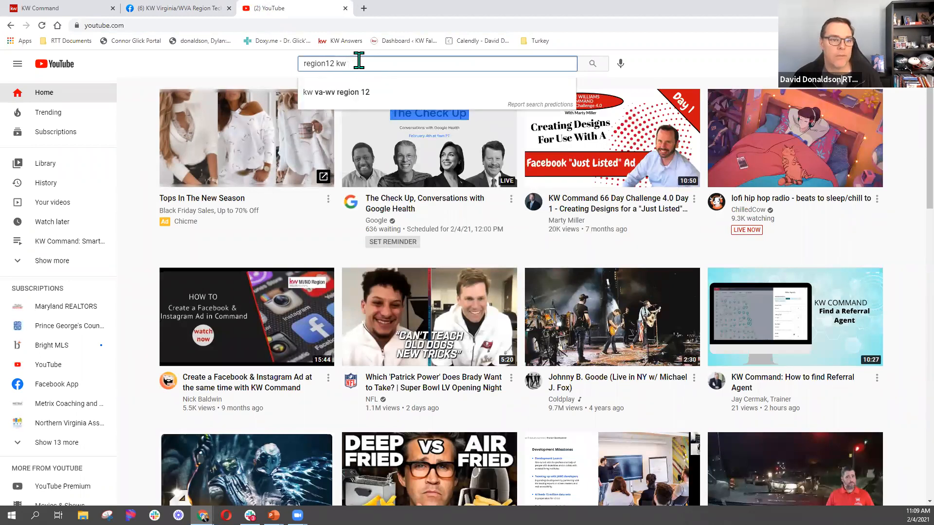
pyautogui.click(334, 93)
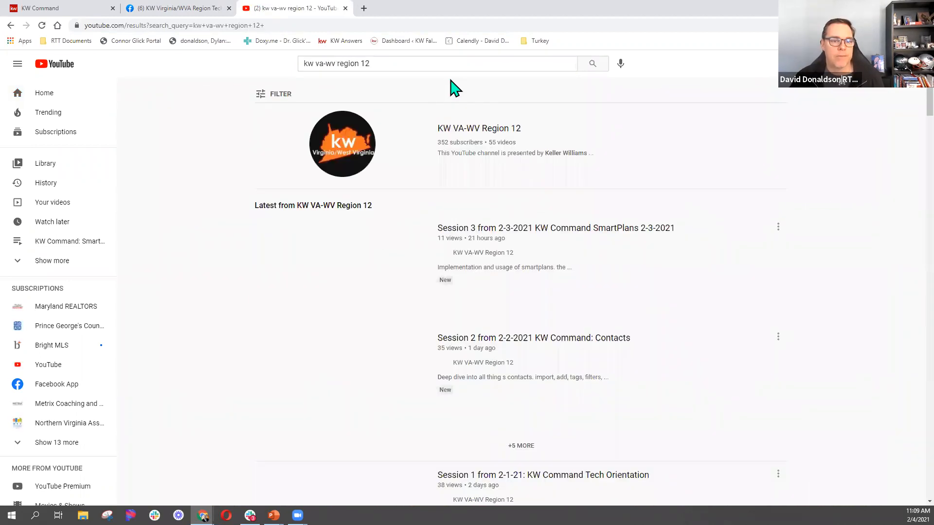
pyautogui.click(412, 154)
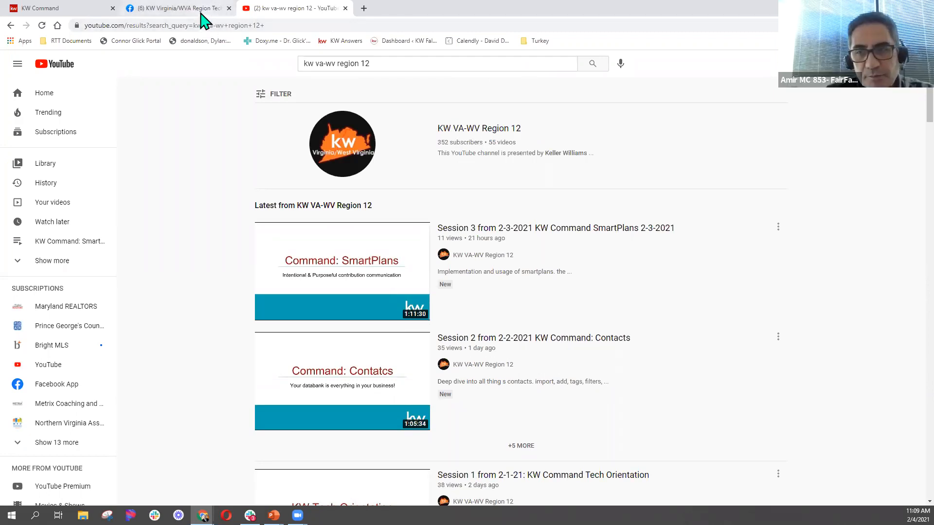
# - Revisit the Command listing's offers, return to the Facebook group, select its web address and view the training schedule post
pyautogui.click(42, 9)
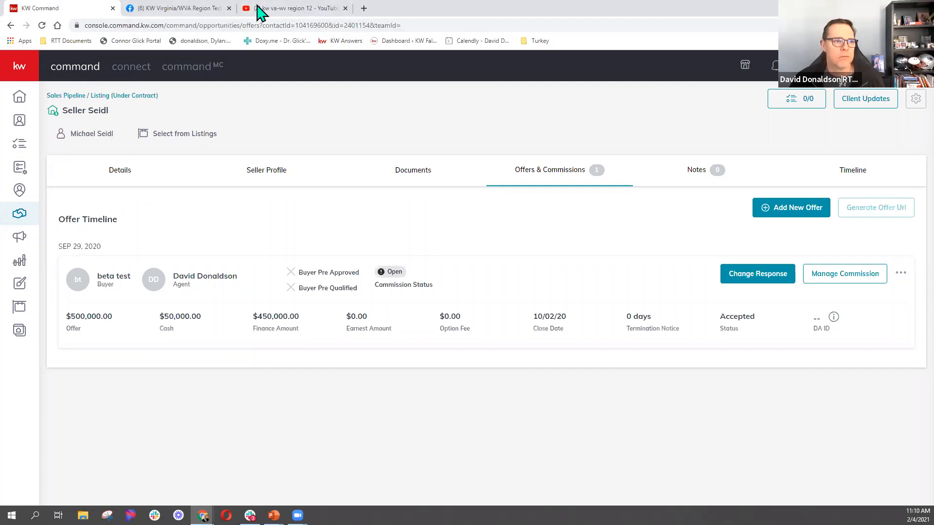
pyautogui.click(178, 20)
pyautogui.click(100, 27)
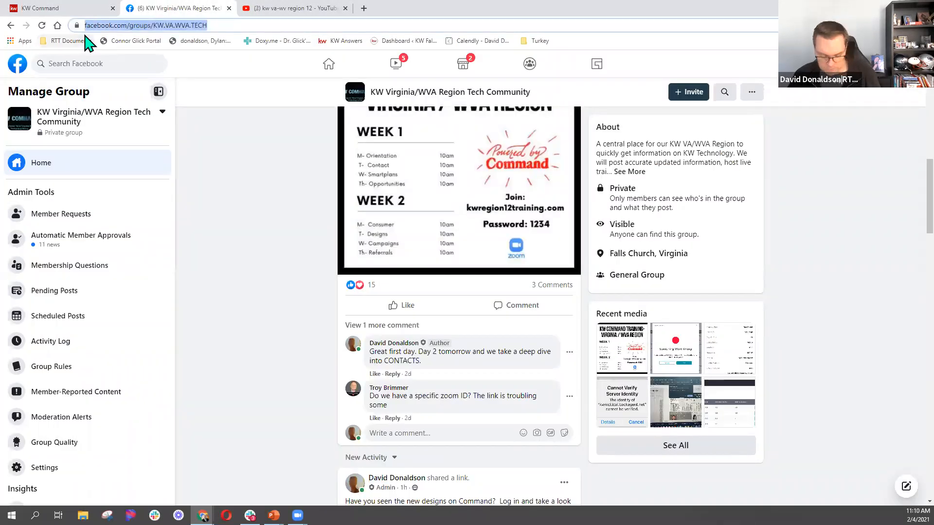
pyautogui.write('https://www.kwconnect.com/details/family-reunion-2021-platform-preview?utm_source=KW_Now&utm_medium=email&utm_campaign=FamilyReunion2021&utm_content=Platform_Preview')
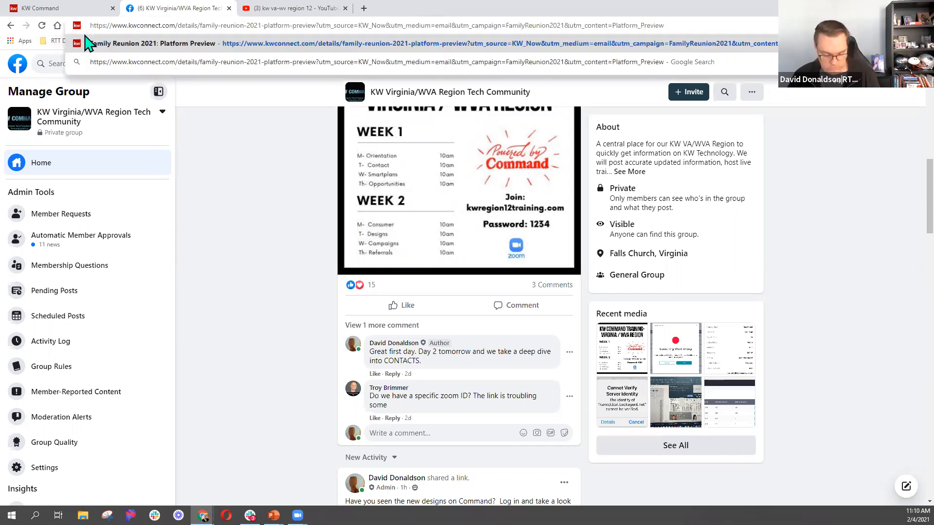
pyautogui.hotkey('ctrl', 'z')
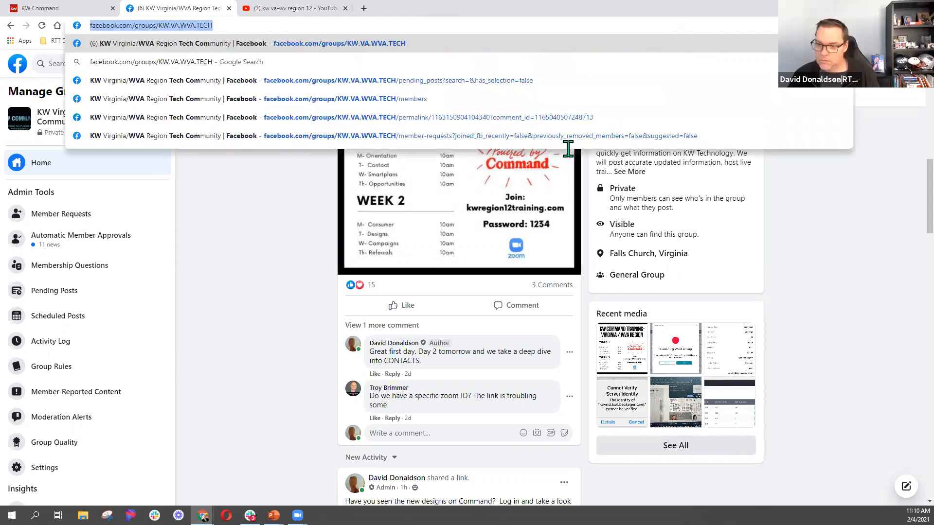
pyautogui.press('Escape')
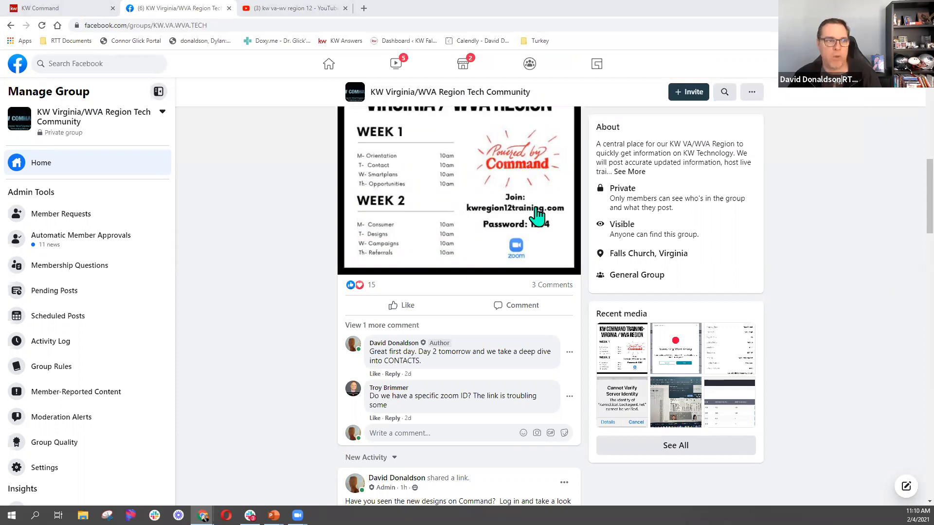
pyautogui.scroll(8, 545, 253)
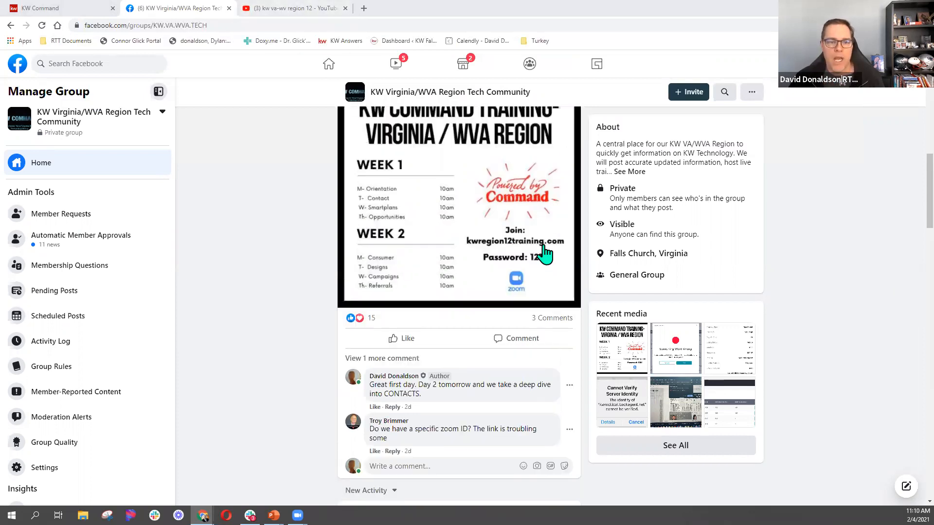